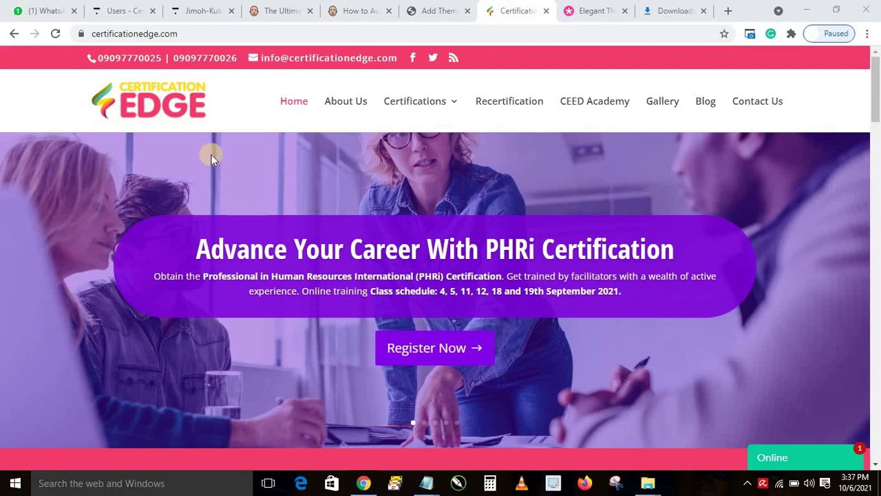
# Step: Browse through the slides of the homepage slider on certificationedge.com as a design reference
pyautogui.click(431, 422)
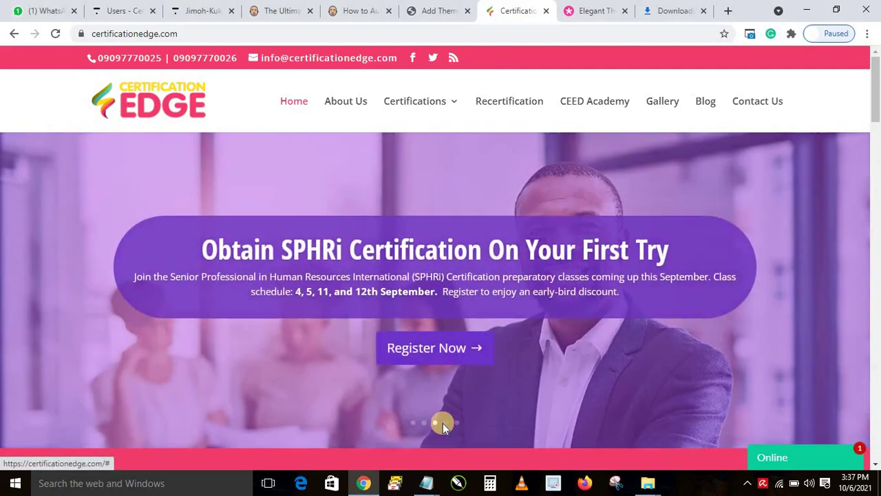
pyautogui.click(445, 423)
pyautogui.click(456, 422)
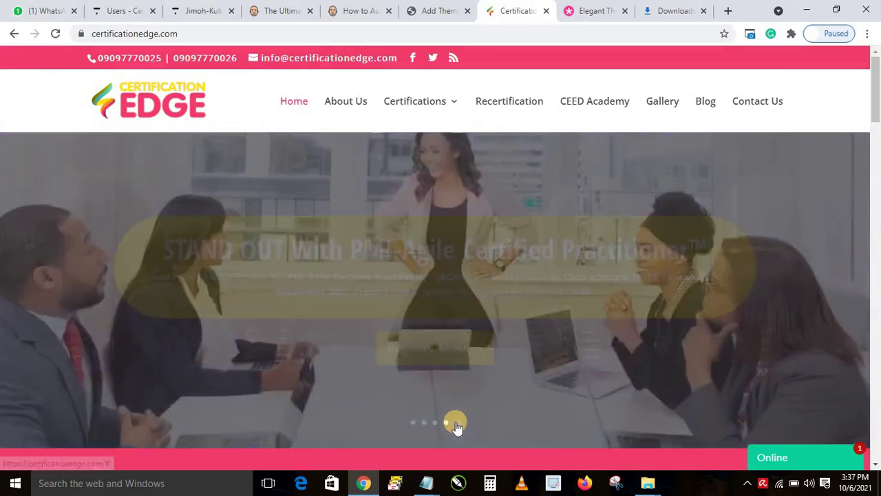
pyautogui.click(424, 424)
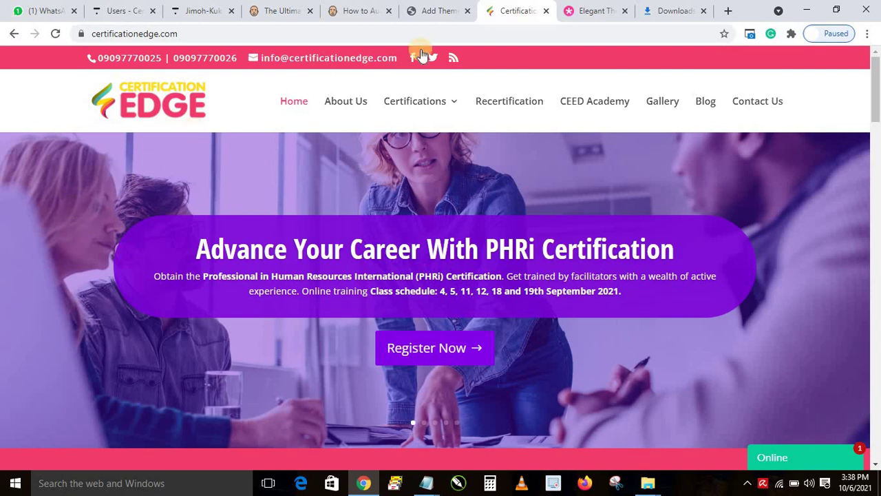
# Step: Download the Divi theme from the product downloads in the Elegant Themes members area
pyautogui.click(591, 10)
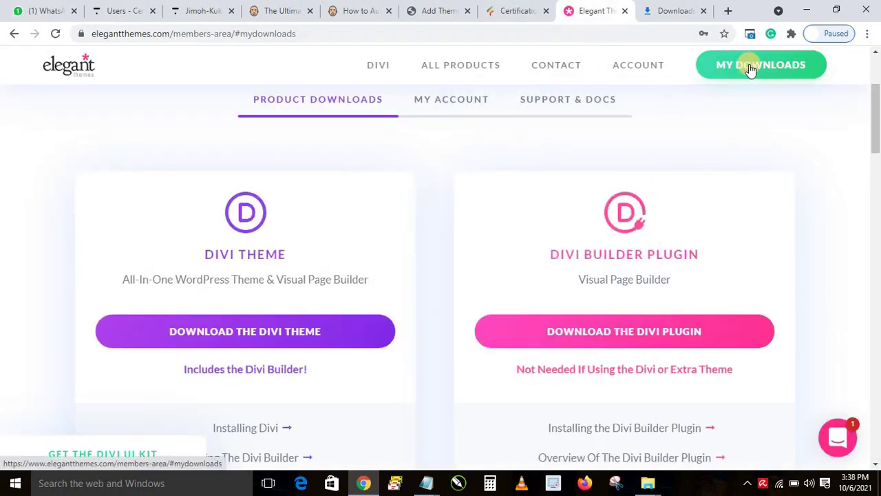
pyautogui.scroll(-1, 450, 210)
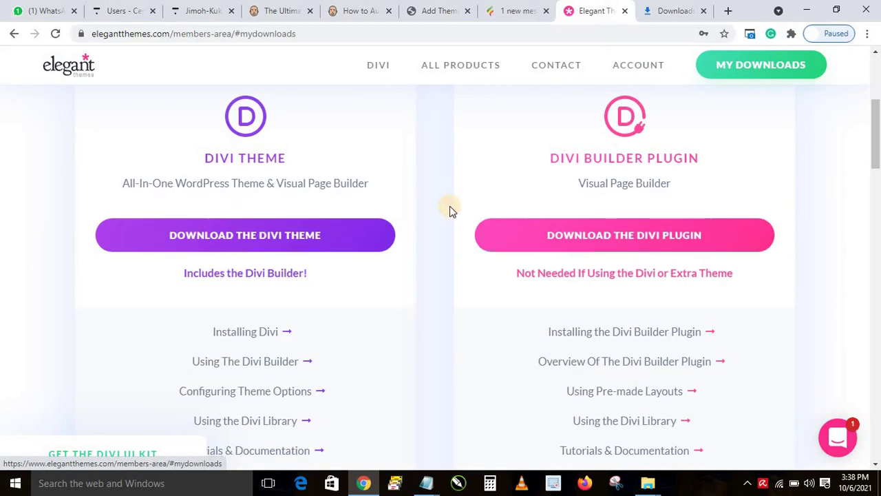
pyautogui.click(248, 241)
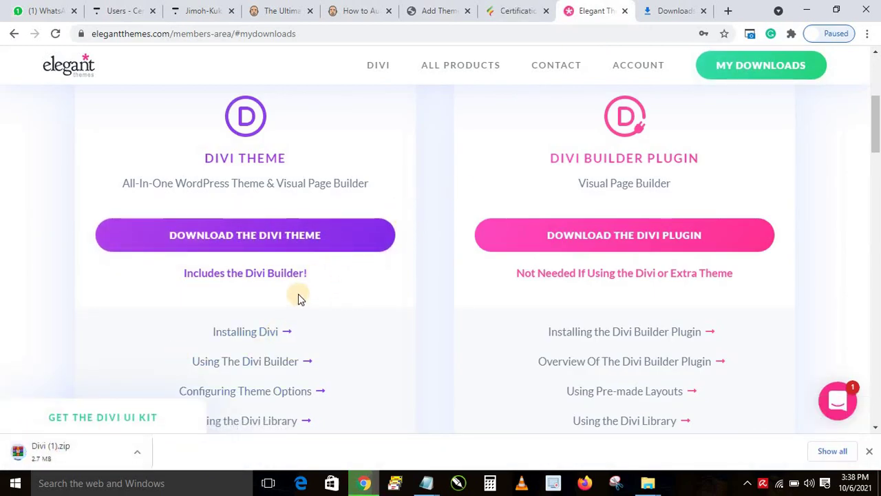
# Step: Switch to the WordPress admin site and open the upload form for adding a new theme
pyautogui.click(438, 10)
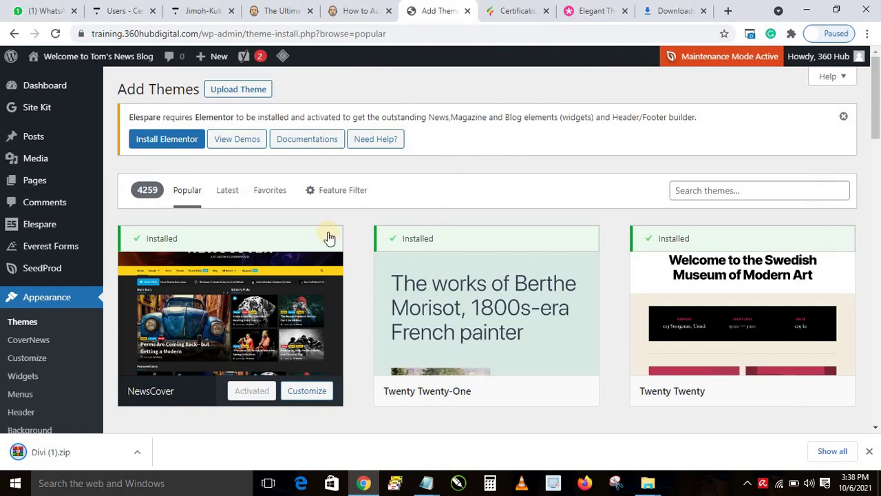
pyautogui.click(868, 451)
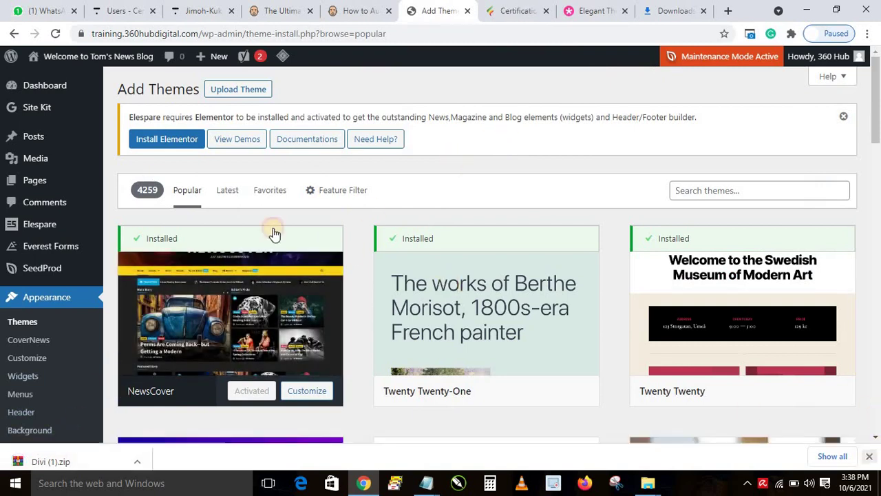
pyautogui.click(23, 325)
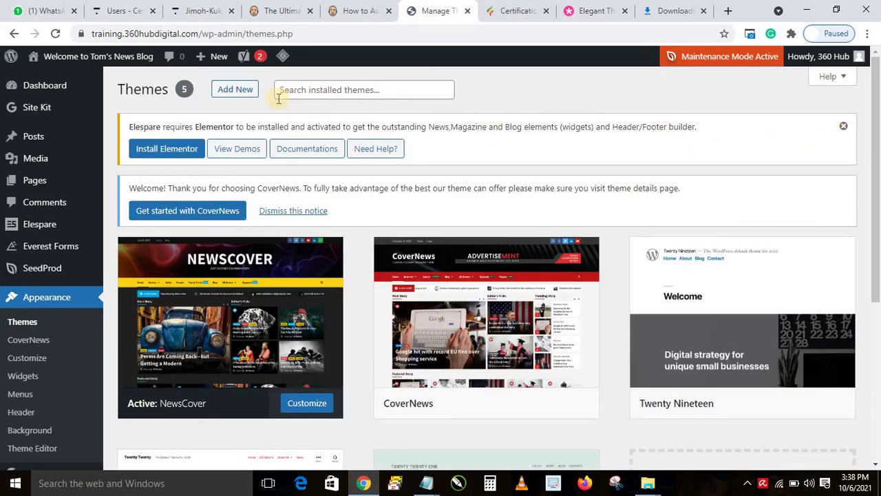
pyautogui.click(225, 90)
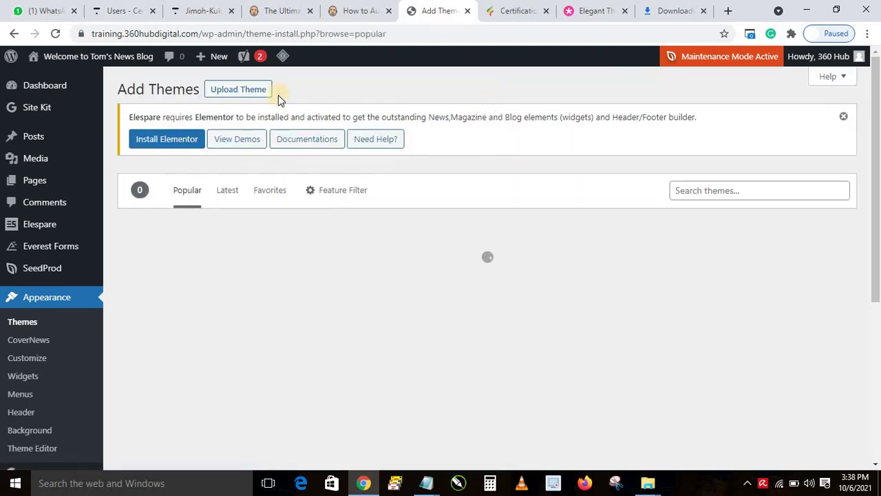
pyautogui.click(232, 95)
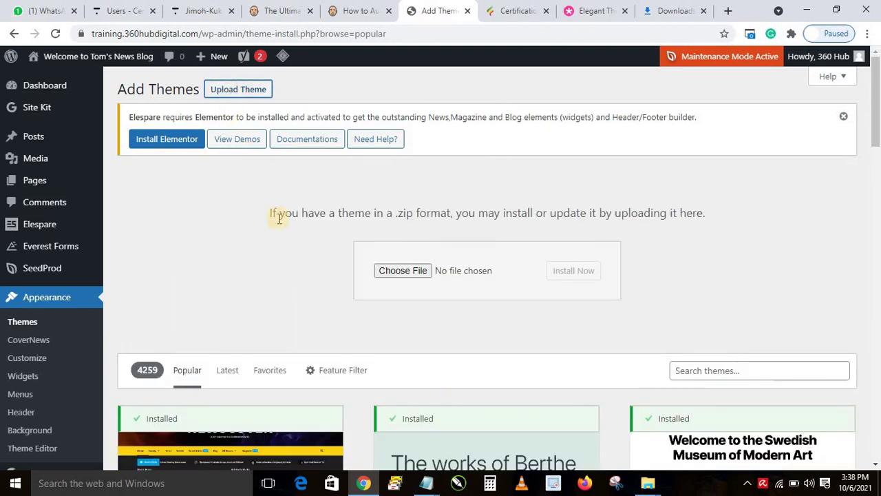
# Step: Upload Divi.zip from the Downloads folder and install it as a theme
pyautogui.click(409, 270)
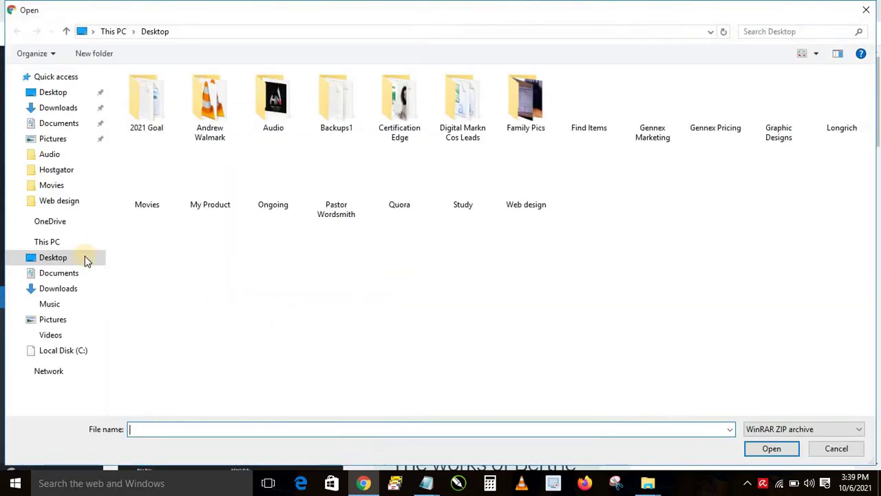
pyautogui.click(62, 287)
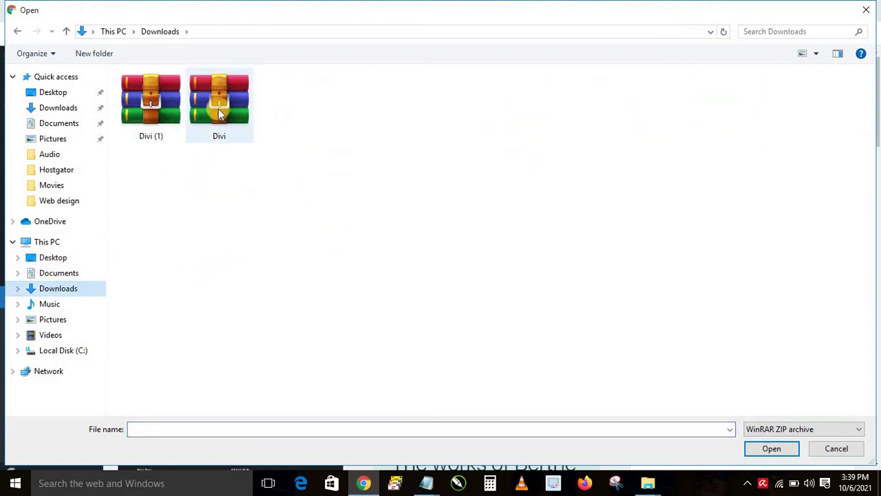
pyautogui.click(218, 108)
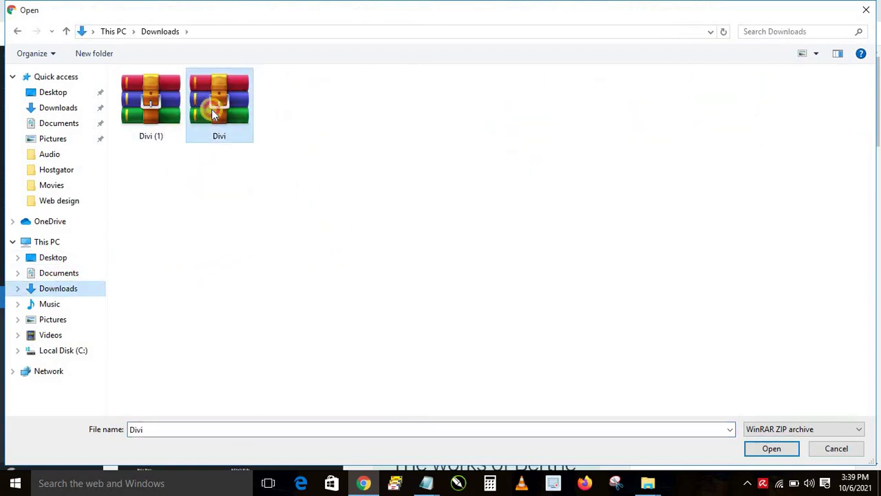
pyautogui.click(764, 451)
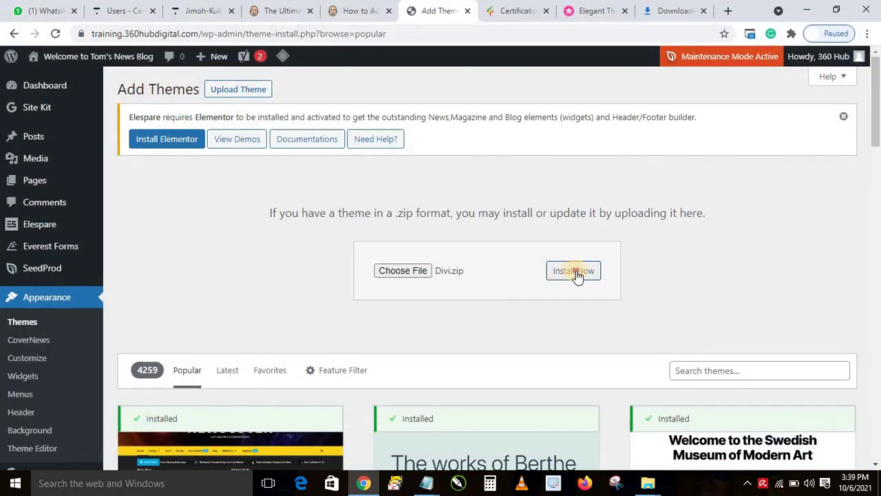
pyautogui.click(574, 274)
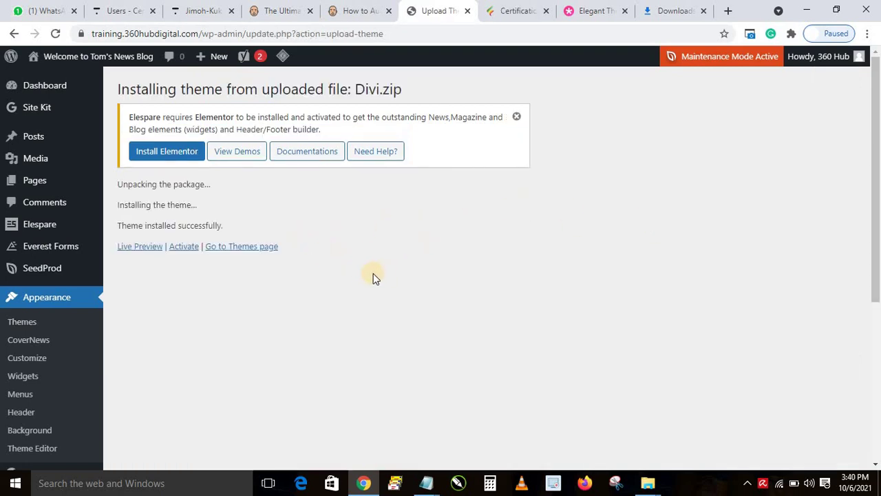
# Step: Activate the installed Divi theme and dismiss the Elespare notices
pyautogui.click(517, 116)
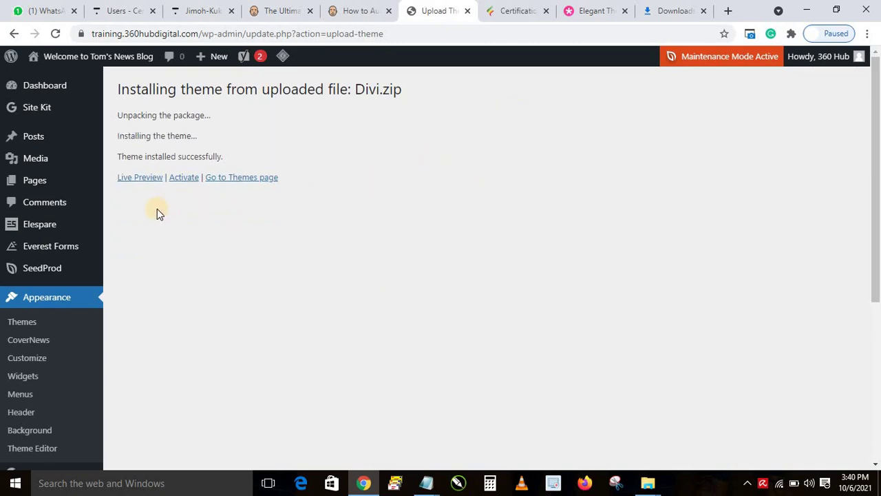
pyautogui.click(183, 178)
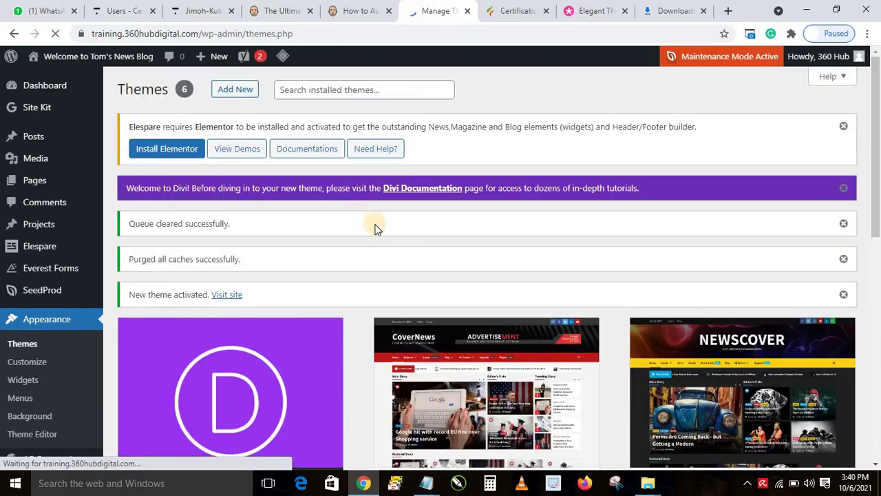
pyautogui.click(844, 126)
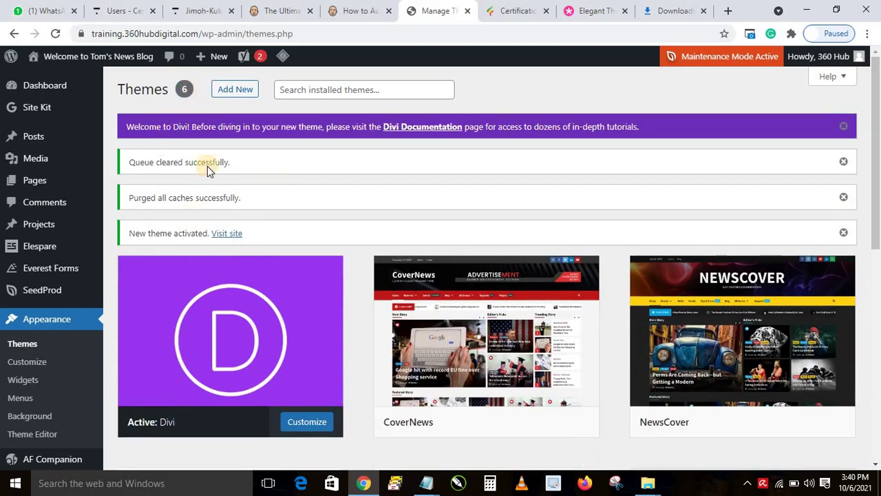
# Step: Create a new page titled Home, dismiss the Elespare notice, and publish the page
pyautogui.moveTo(206, 58)
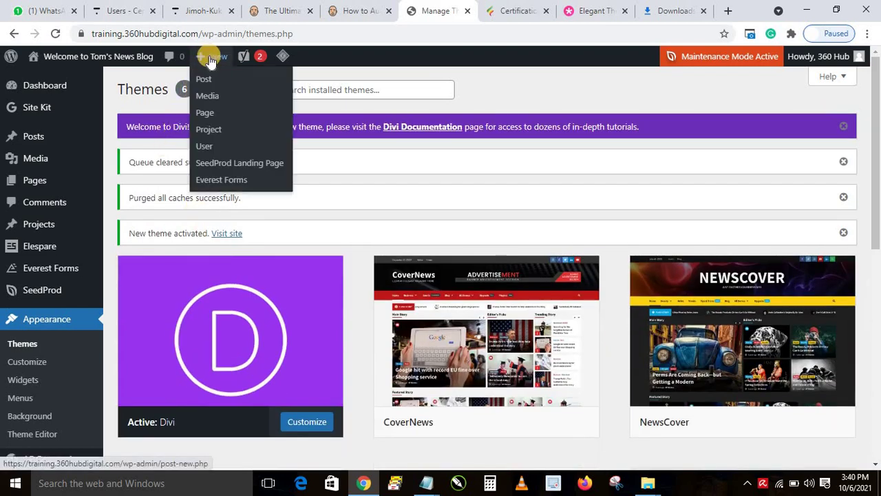
pyautogui.click(202, 113)
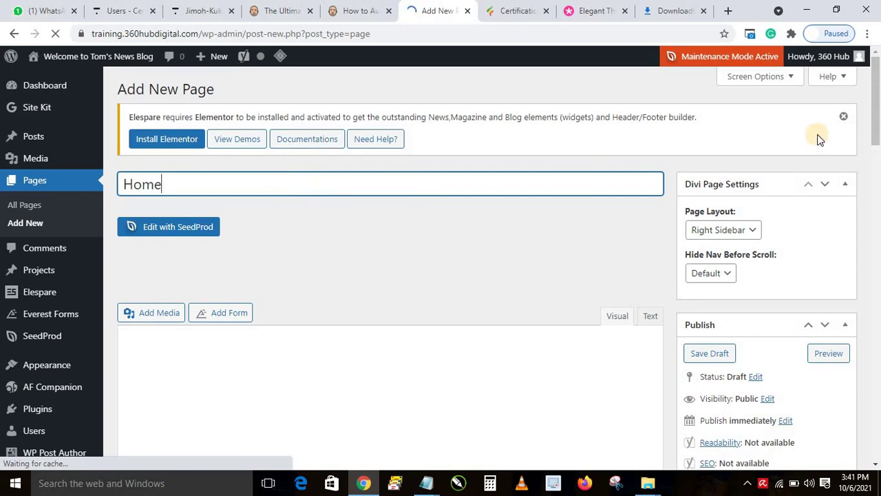
pyautogui.click(844, 116)
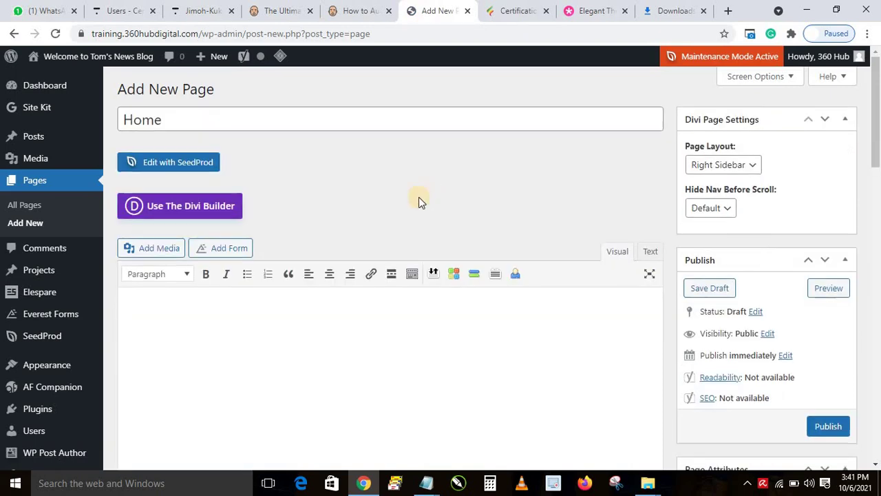
pyautogui.click(828, 425)
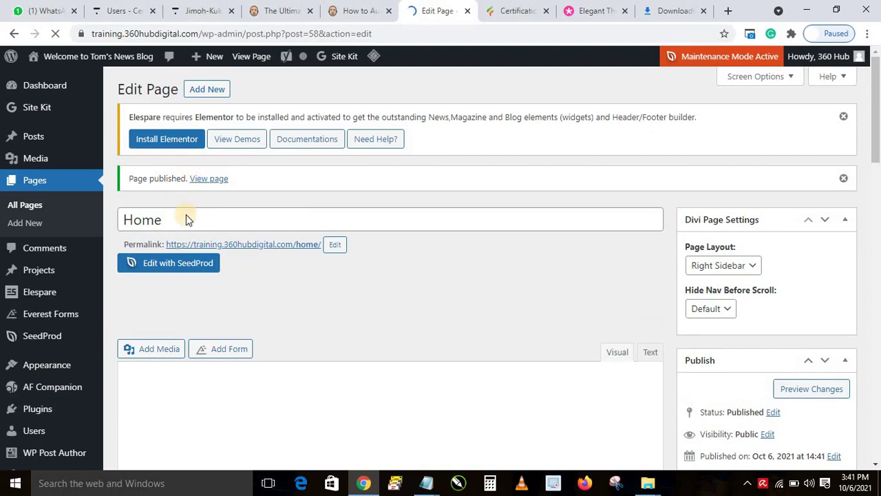
# Step: View the published Home page, enable the Divi visual builder, and build from scratch without inserting a row
pyautogui.click(207, 182)
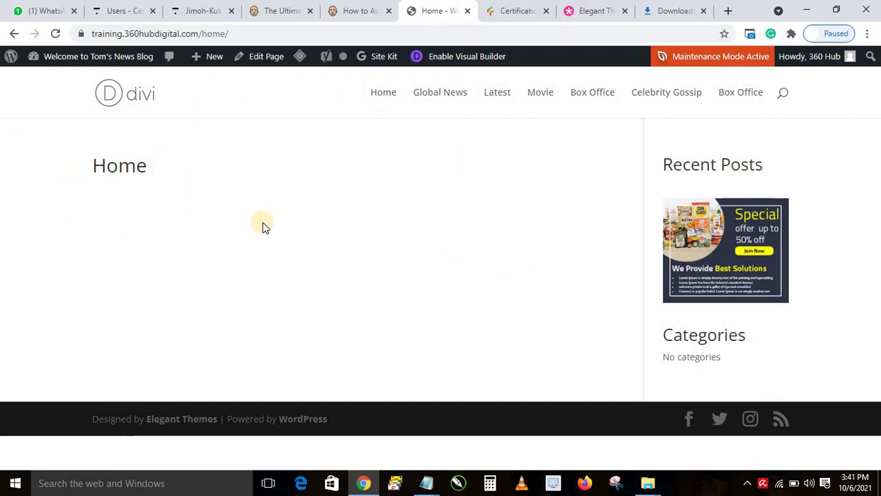
pyautogui.click(460, 58)
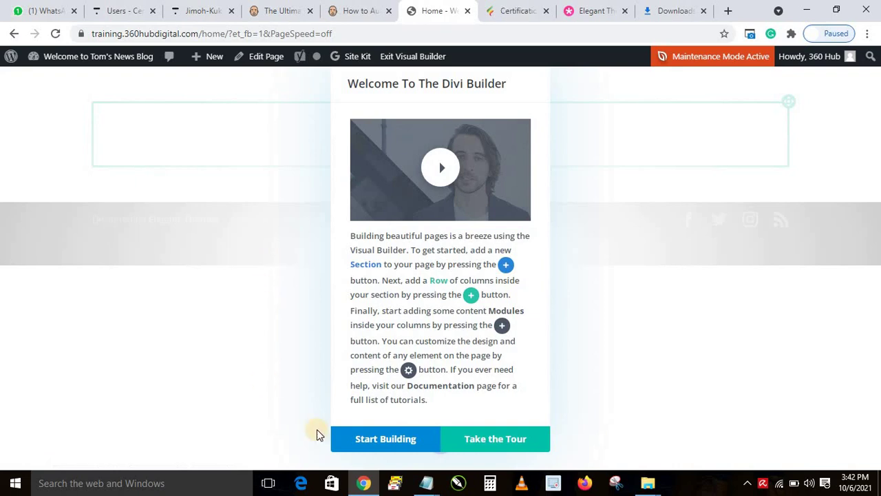
pyautogui.click(359, 445)
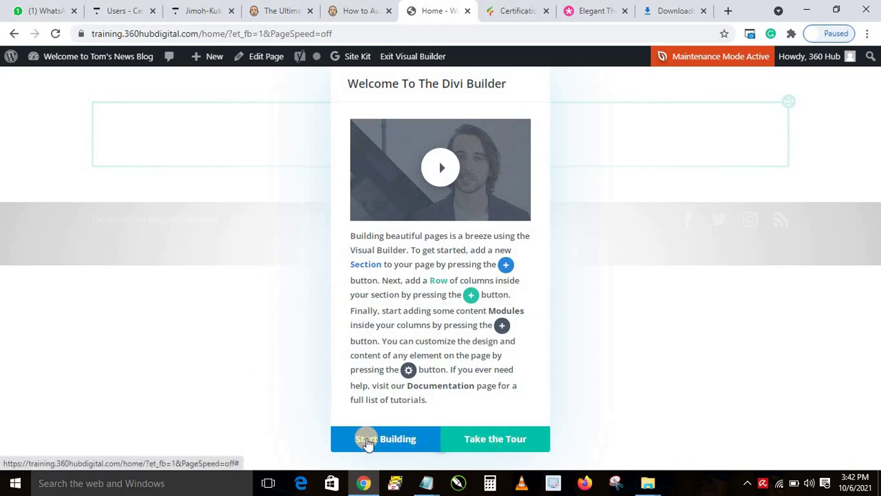
pyautogui.click(367, 441)
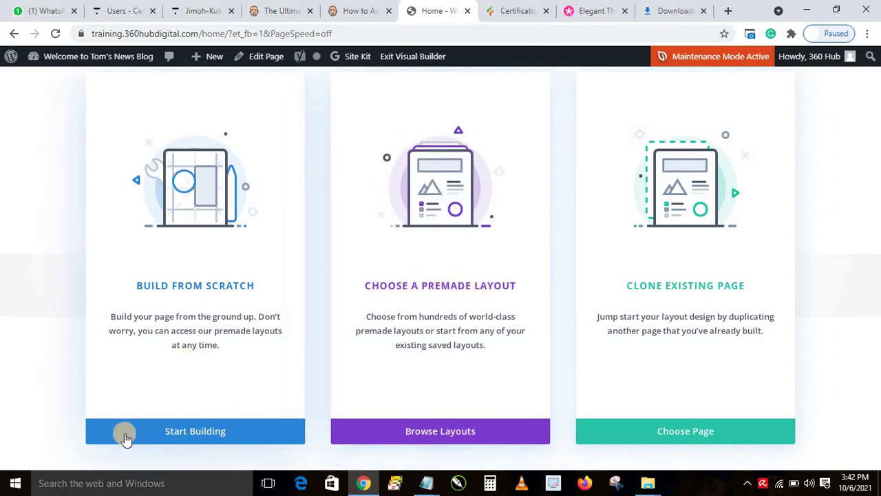
pyautogui.click(177, 434)
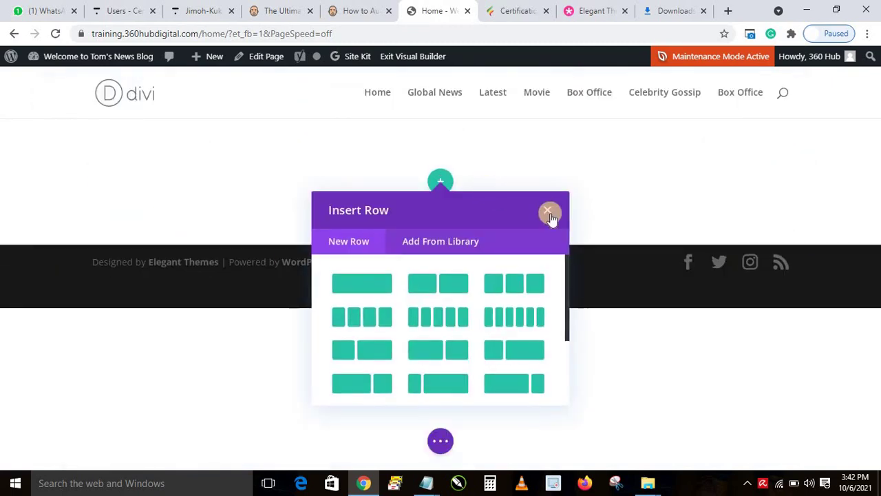
pyautogui.click(548, 210)
# Step: Add a Fullwidth section containing a Fullwidth Slider module, and delete the empty regular section above it
pyautogui.click(440, 245)
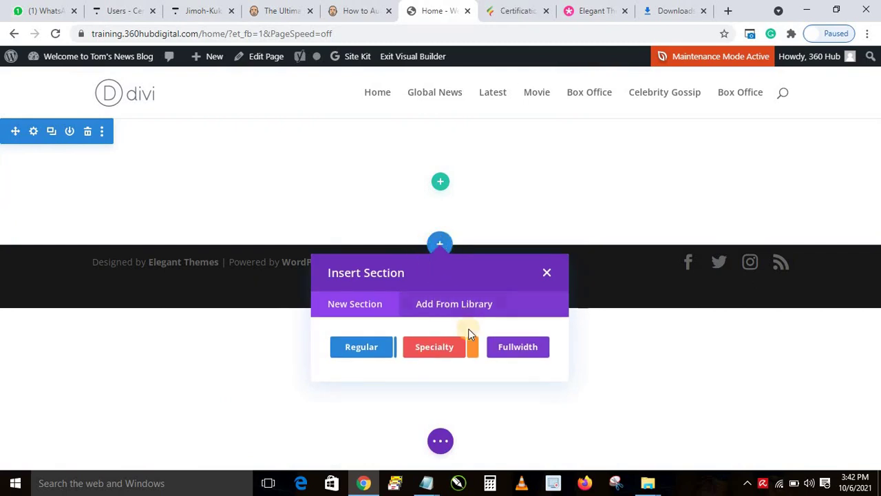
pyautogui.click(499, 347)
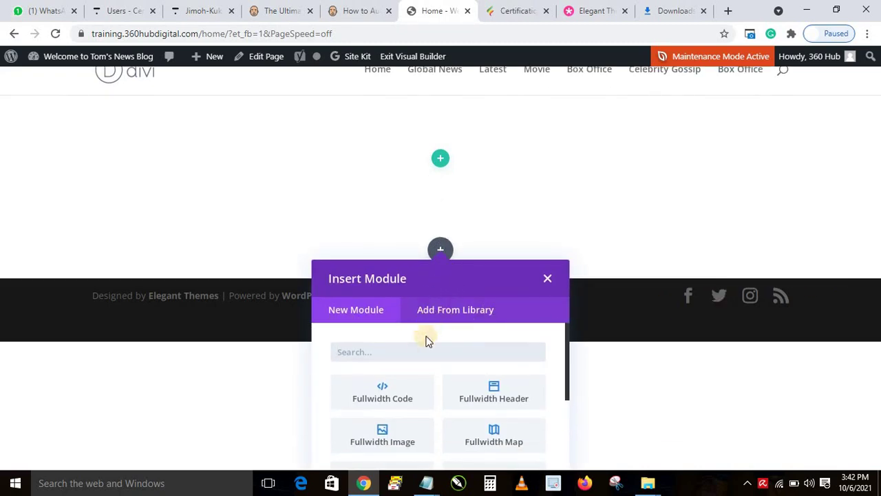
pyautogui.scroll(-3, 459, 418)
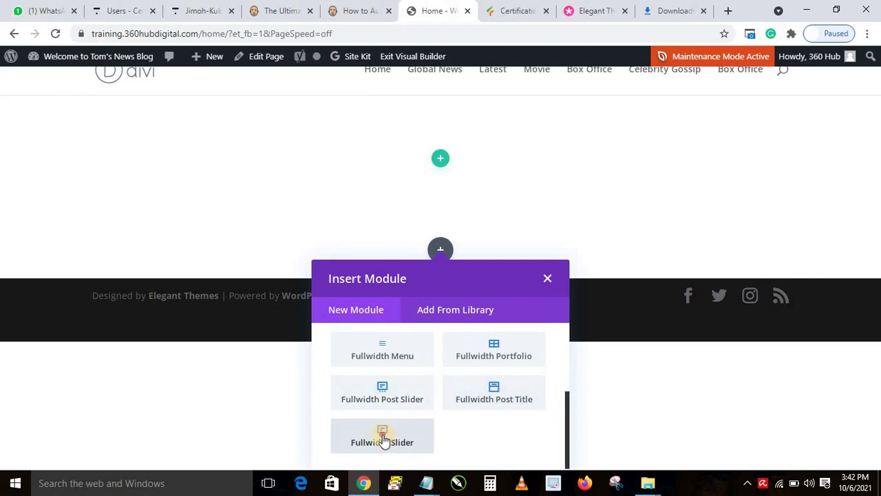
pyautogui.click(383, 439)
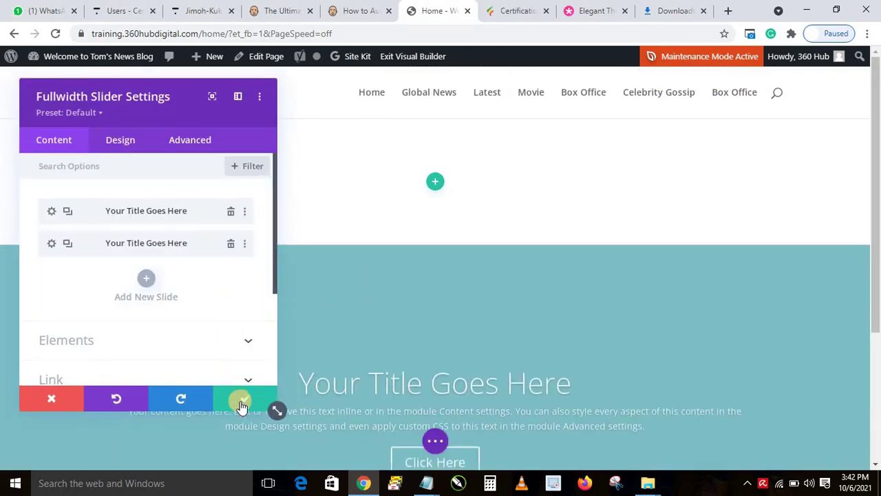
pyautogui.click(246, 405)
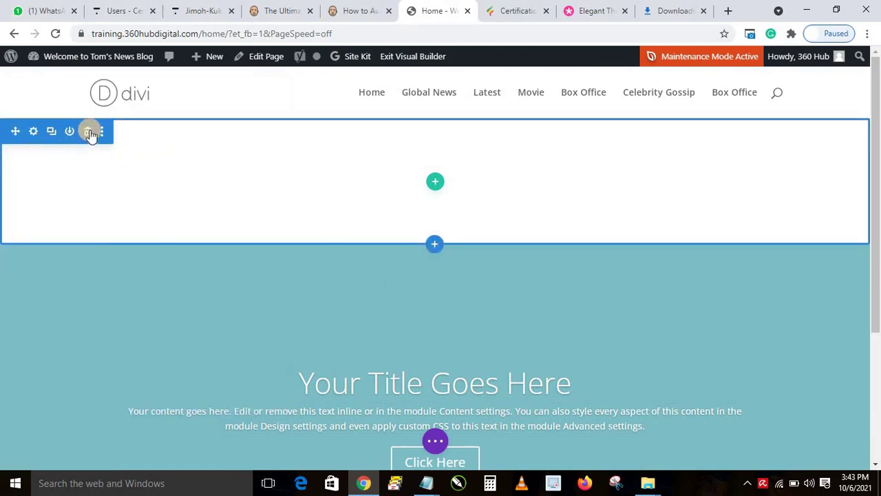
pyautogui.click(87, 131)
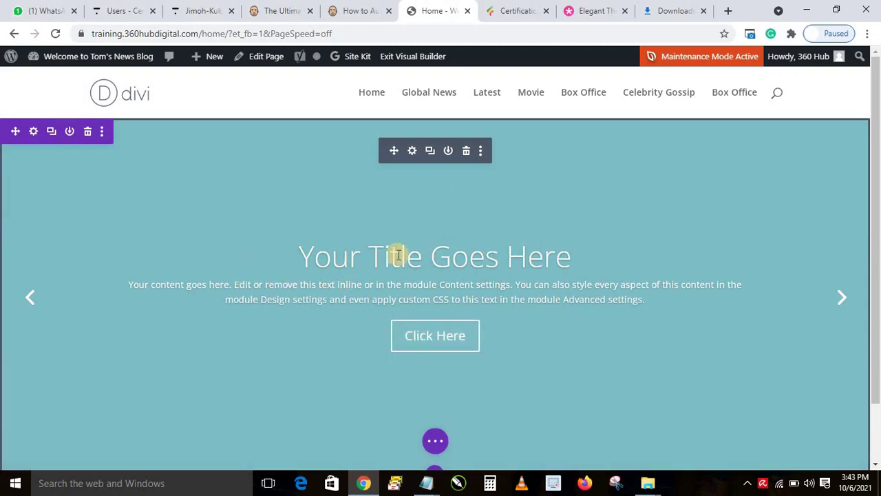
# Step: Open the first slide's settings in the Fullwidth Slider and set its title to "Leading Consulting Firm in UK"
pyautogui.click(413, 152)
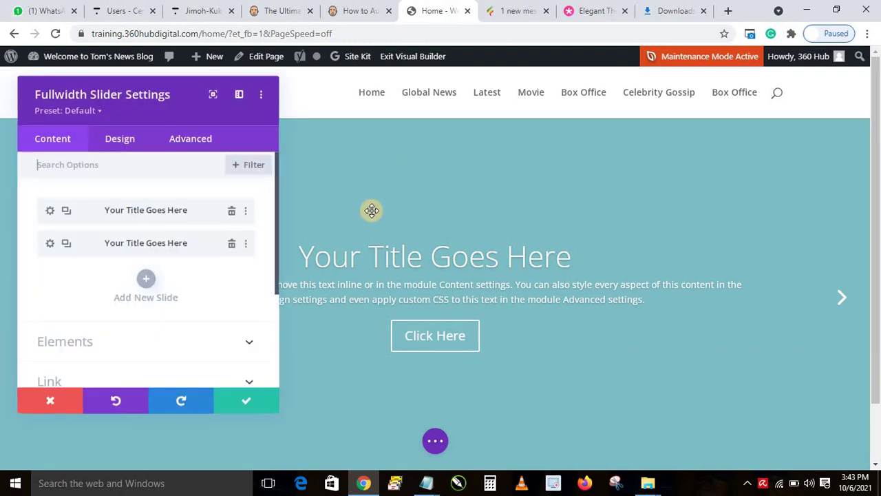
pyautogui.moveTo(128, 101); pyautogui.dragTo(637, 145)
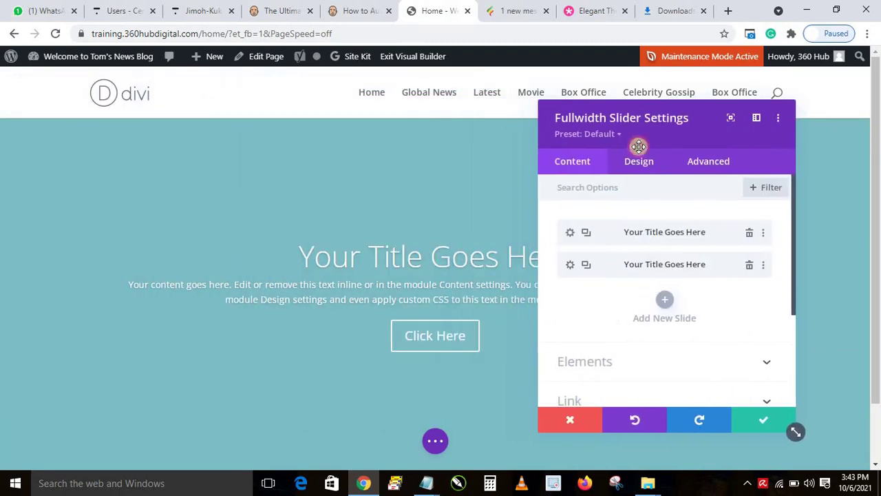
pyautogui.click(569, 234)
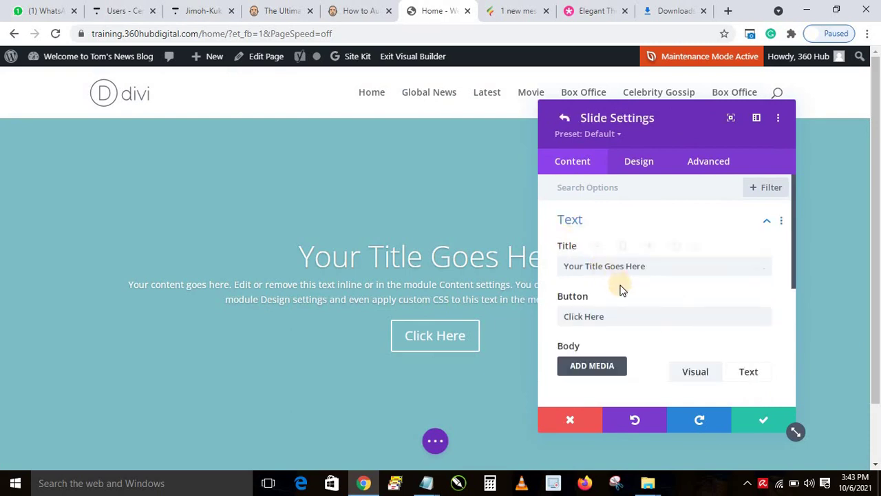
pyautogui.click(669, 267)
pyautogui.tripleClick(669, 267)
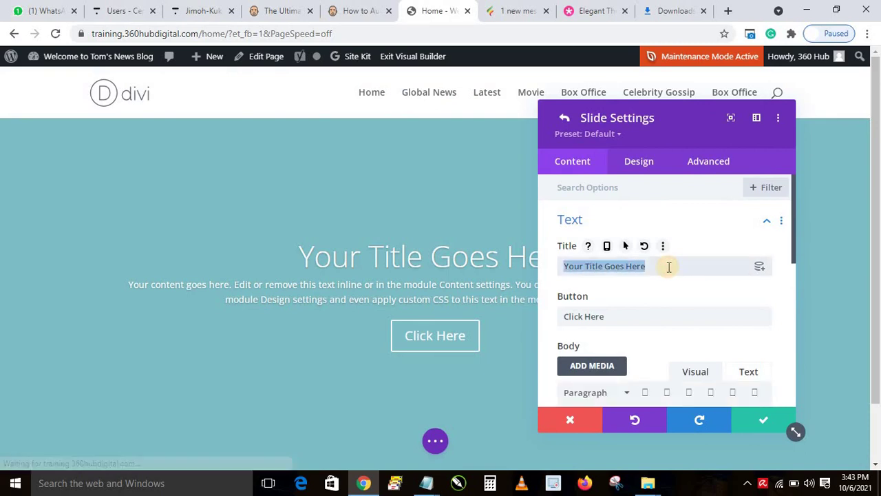
pyautogui.write('L')
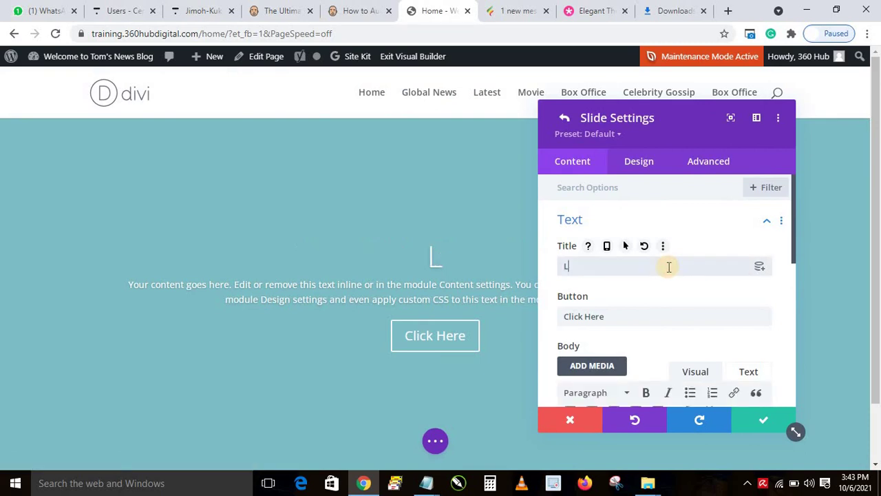
pyautogui.write('ea')
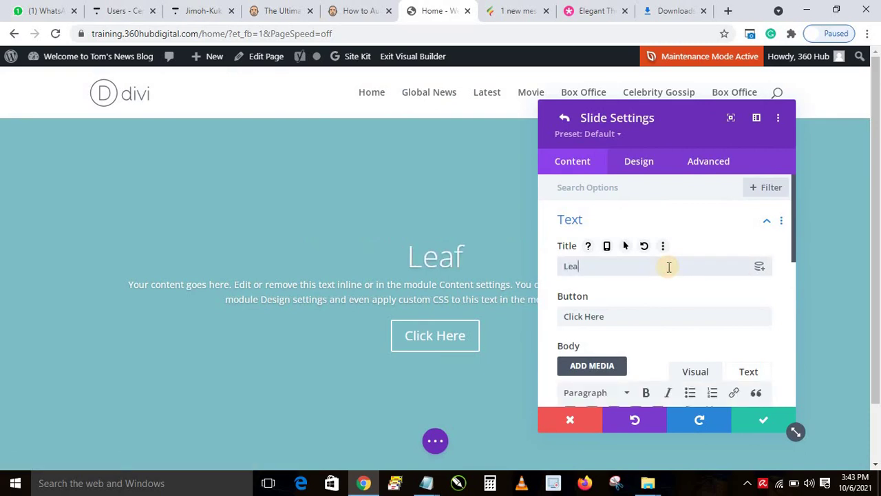
pyautogui.write('ding Co')
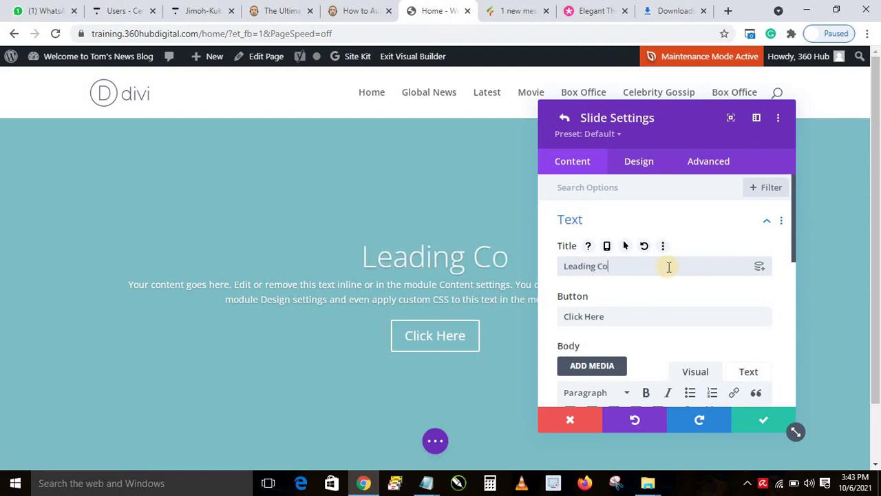
pyautogui.write('nsultin')
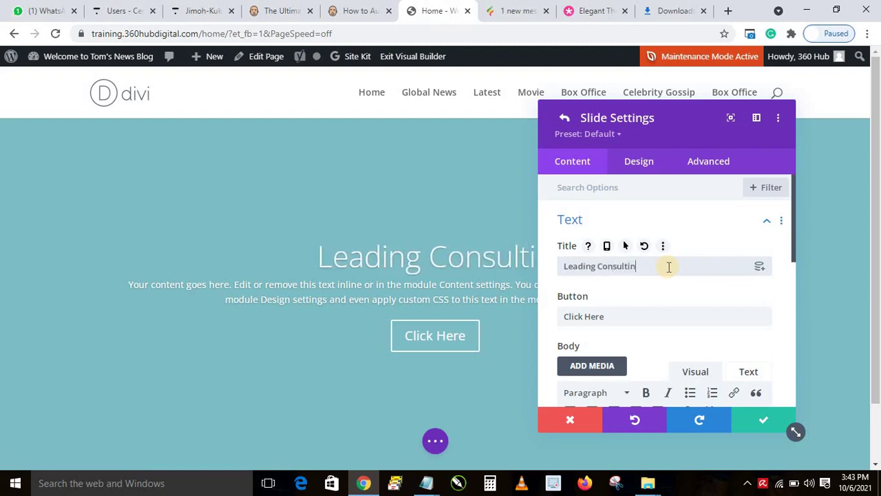
pyautogui.write('g Firm')
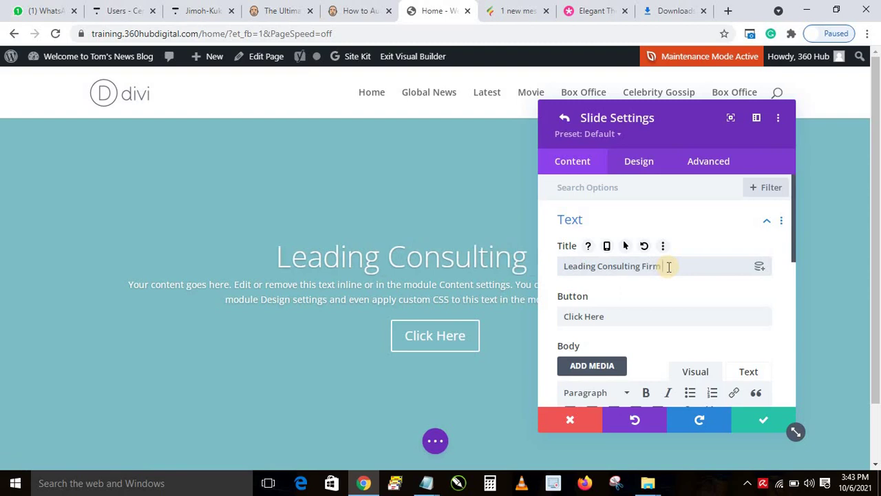
pyautogui.write(' in UK')
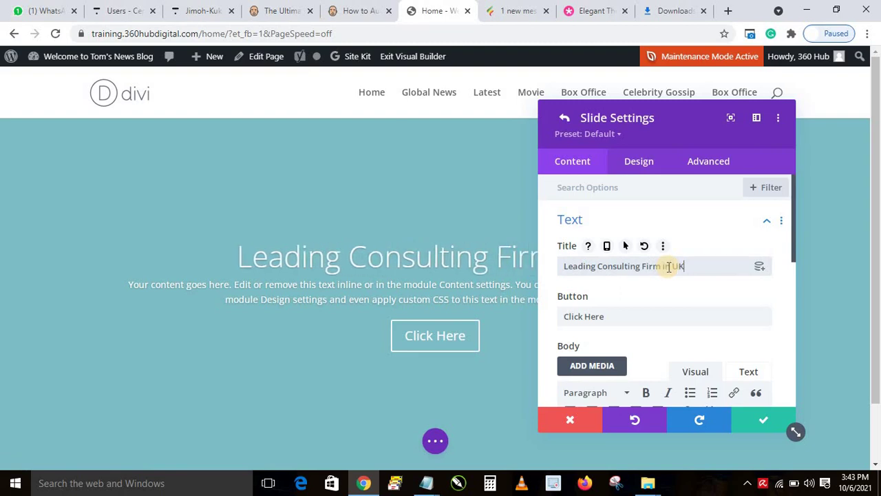
# Step: Upload the Woman-Sales-Leader-Leading-a-Team-scaled-2560x1280 image from Downloads and set it as the slide's background image
pyautogui.scroll(-5, 672, 302)
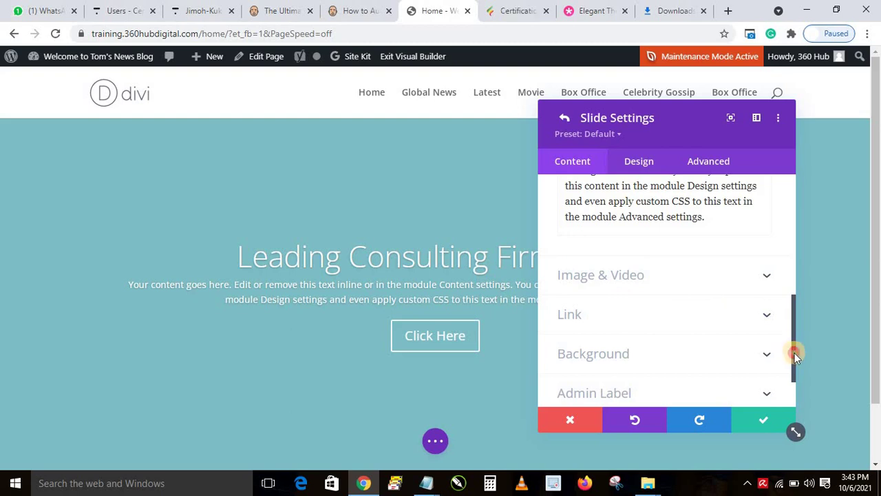
pyautogui.scroll(-1, 794, 353)
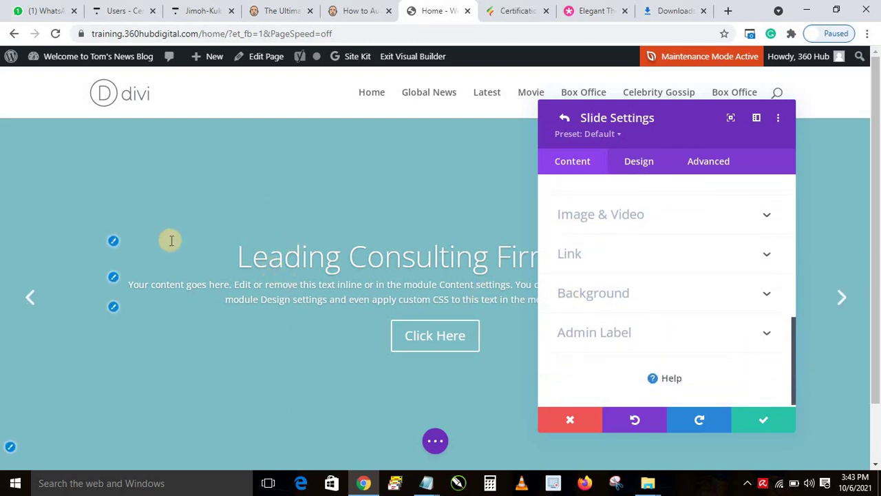
pyautogui.click(626, 309)
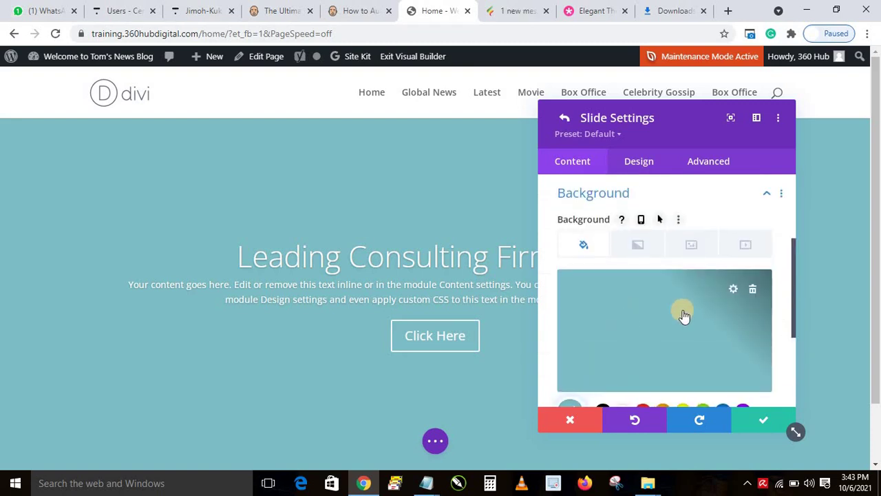
pyautogui.click(693, 256)
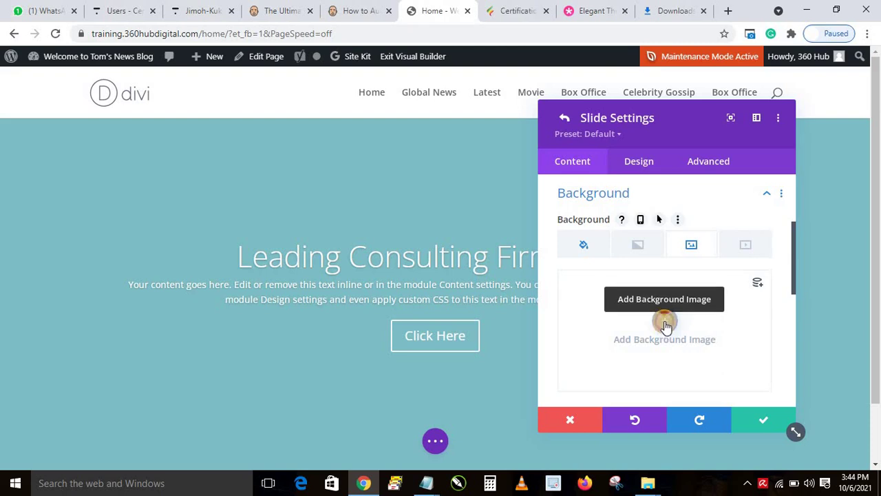
pyautogui.click(665, 323)
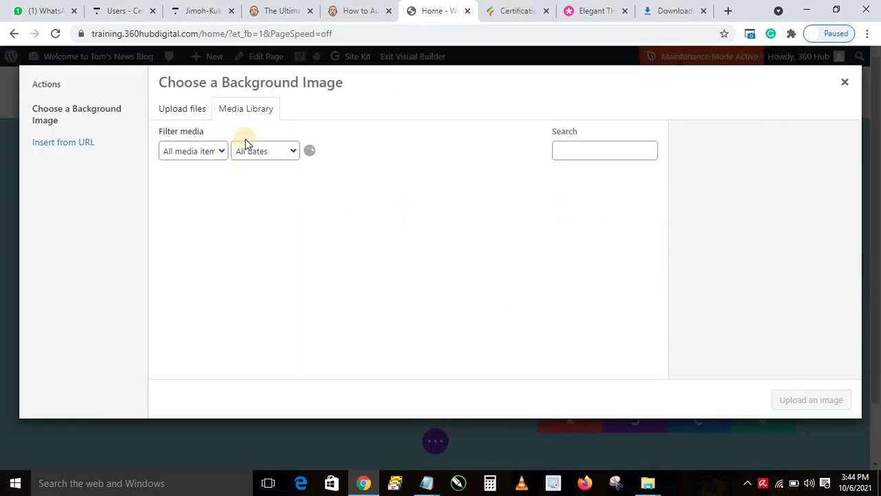
pyautogui.click(182, 110)
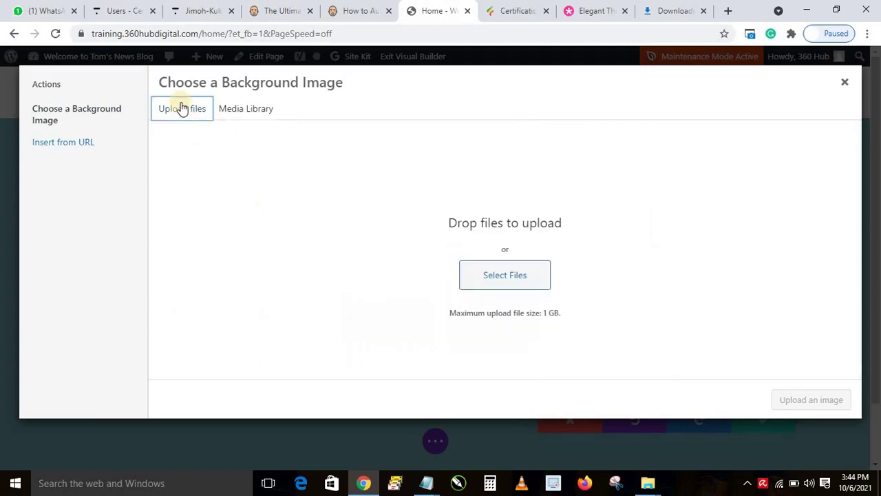
pyautogui.click(500, 278)
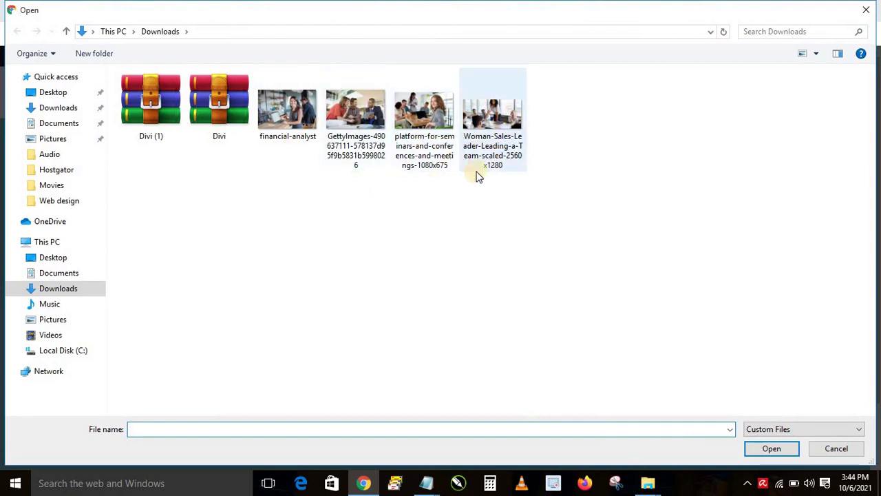
pyautogui.click(416, 109)
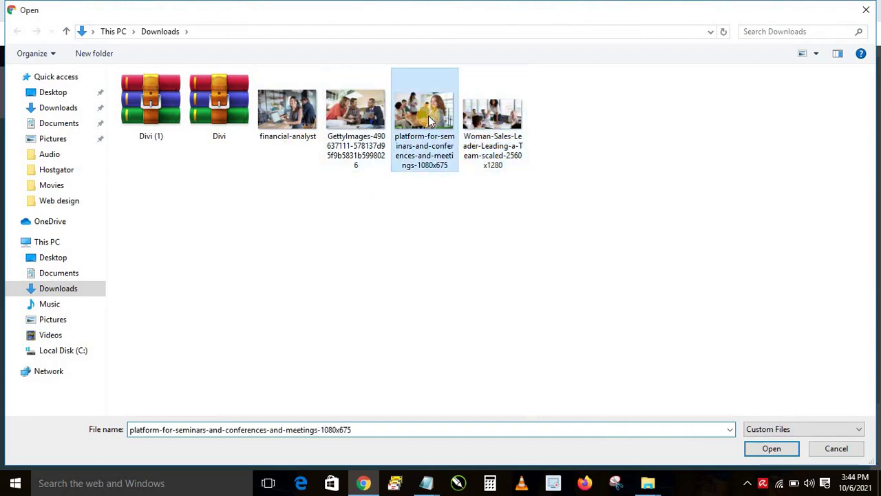
pyautogui.click(488, 122)
pyautogui.click(759, 451)
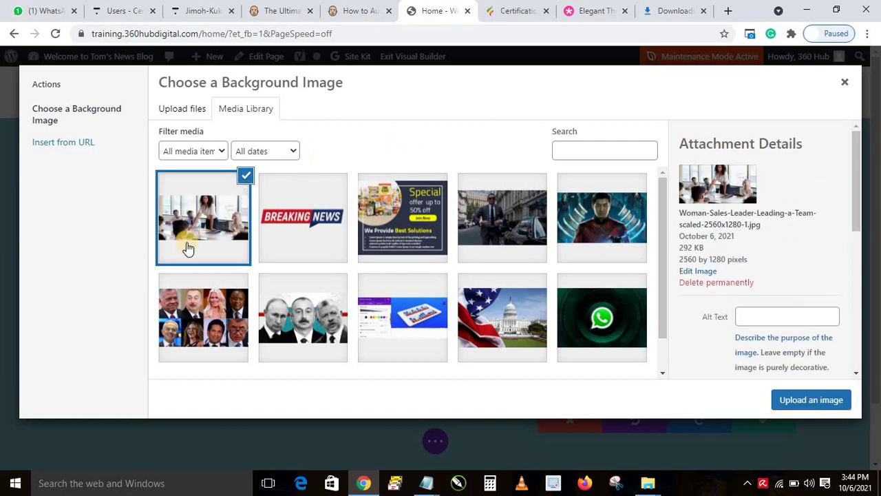
pyautogui.click(797, 405)
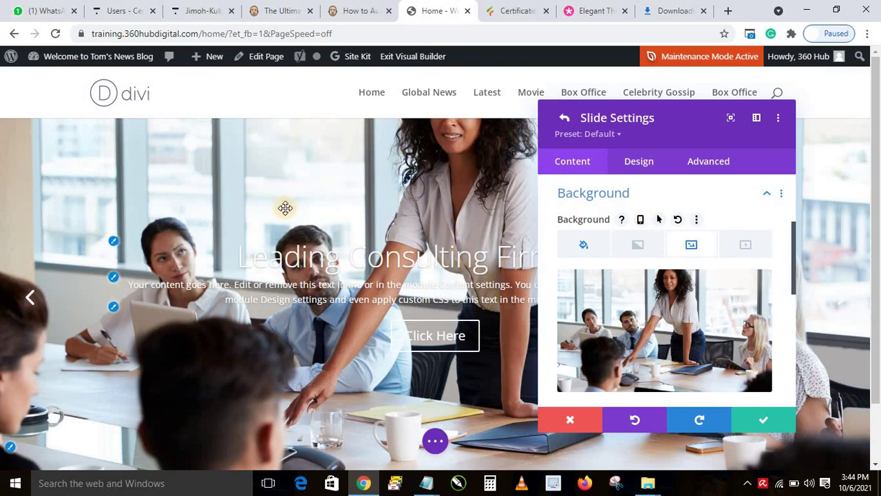
# Step: Check the Certification Edge homepage slider for reference and enable the background overlay in the slide's design settings
pyautogui.click(638, 161)
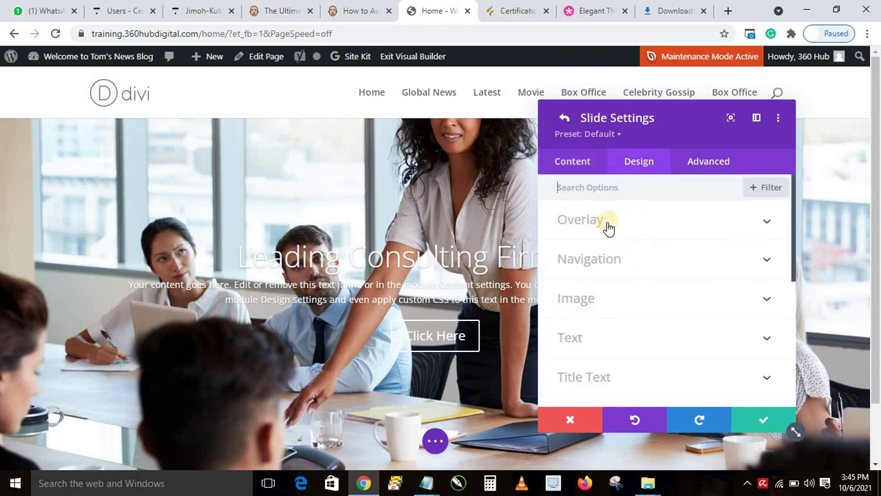
pyautogui.click(515, 10)
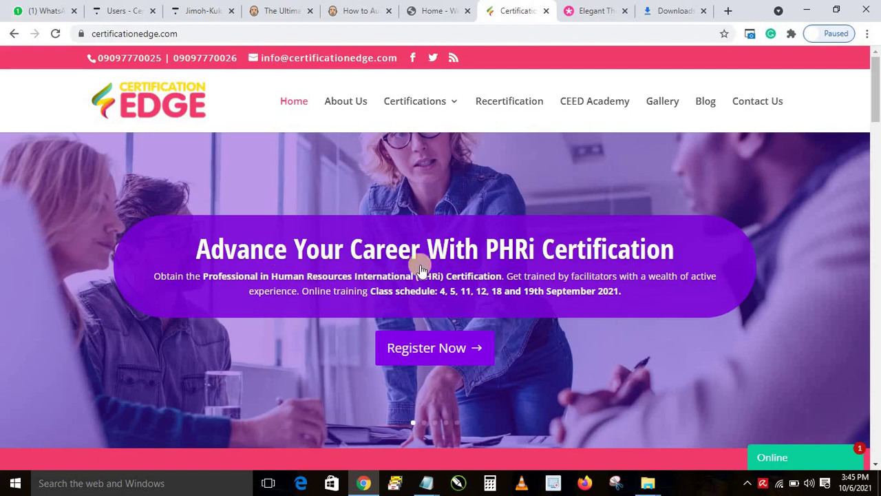
pyautogui.click(432, 11)
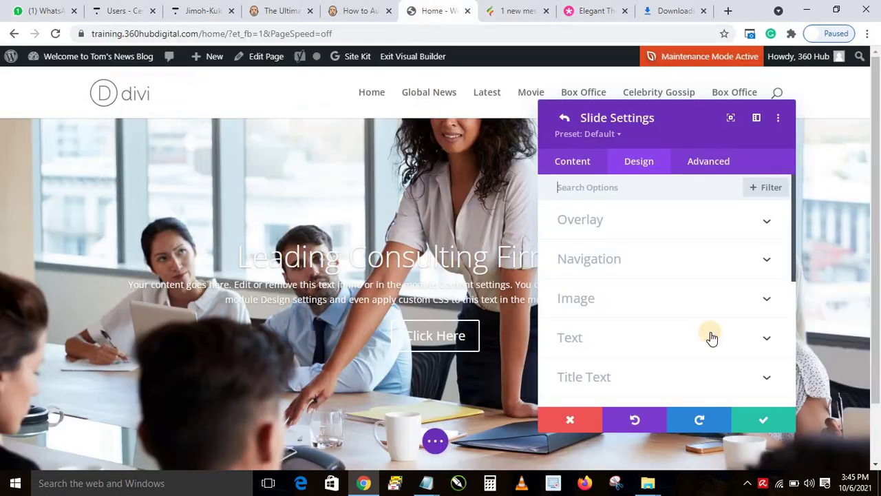
pyautogui.click(596, 223)
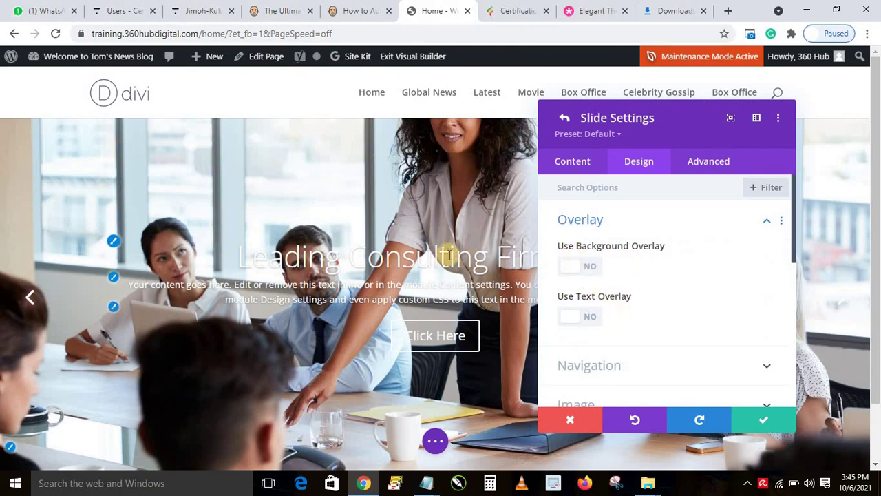
pyautogui.click(576, 269)
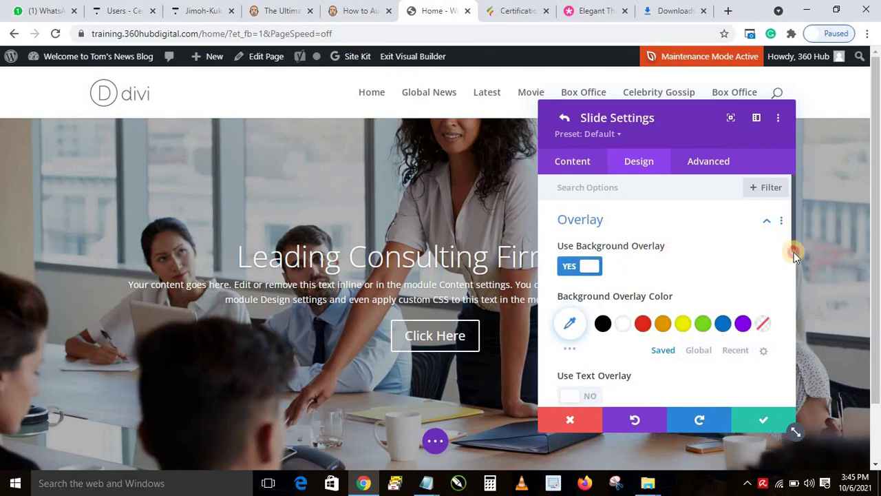
# Step: Set the slide's background overlay colour to purple #8300e9 and lower its opacity to 0.4
pyautogui.scroll(-1, 794, 252)
pyautogui.click(571, 292)
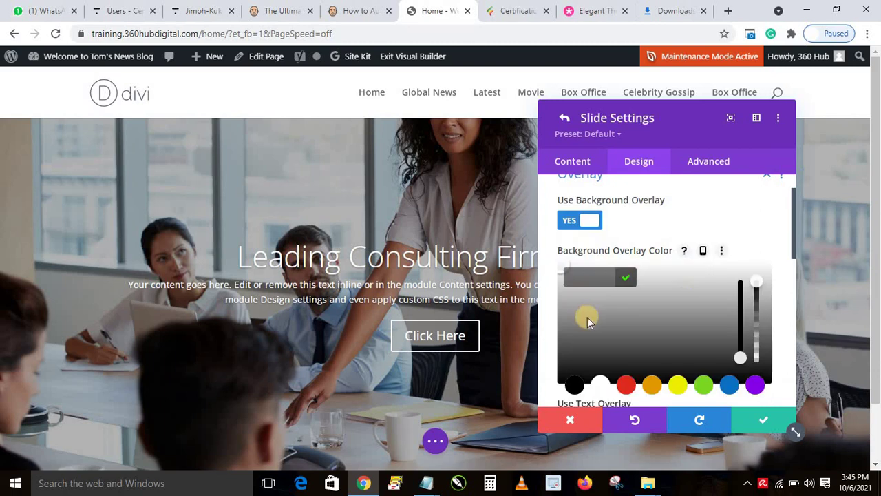
pyautogui.click(756, 386)
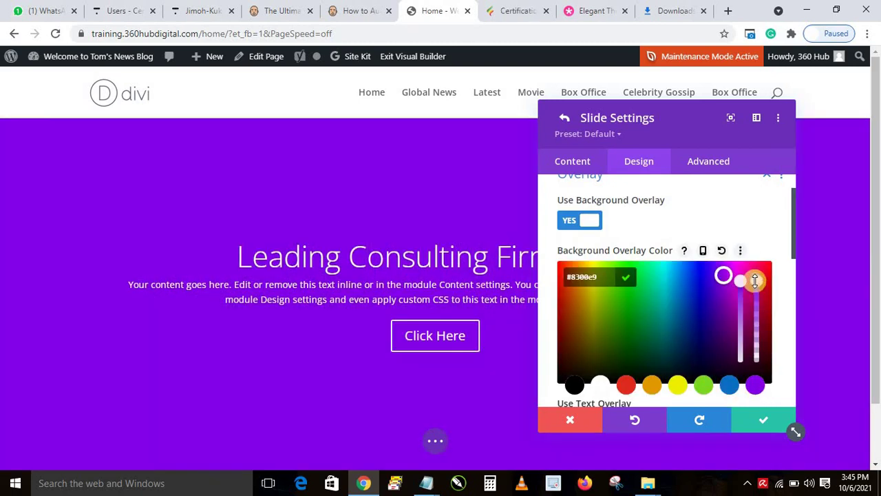
pyautogui.moveTo(755, 287); pyautogui.dragTo(757, 330)
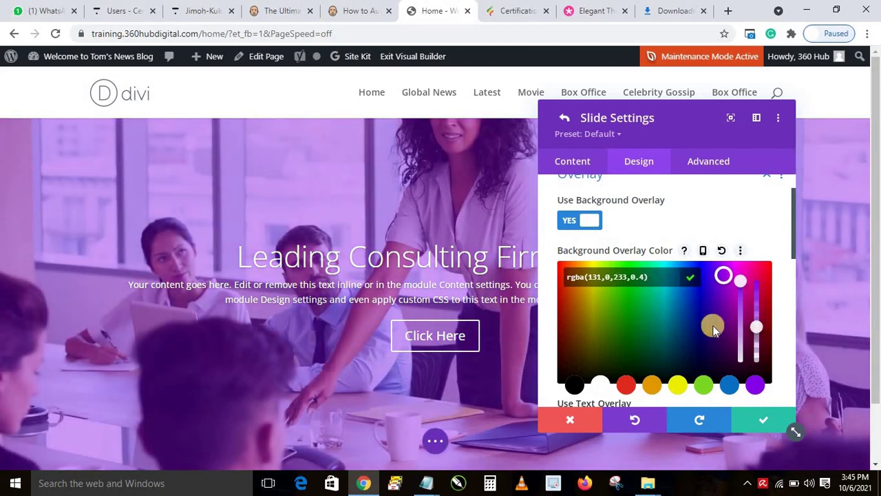
# Step: Try blue and black for the background overlay, return it to purple, and apply it with an opacity of 0.32
pyautogui.click(729, 386)
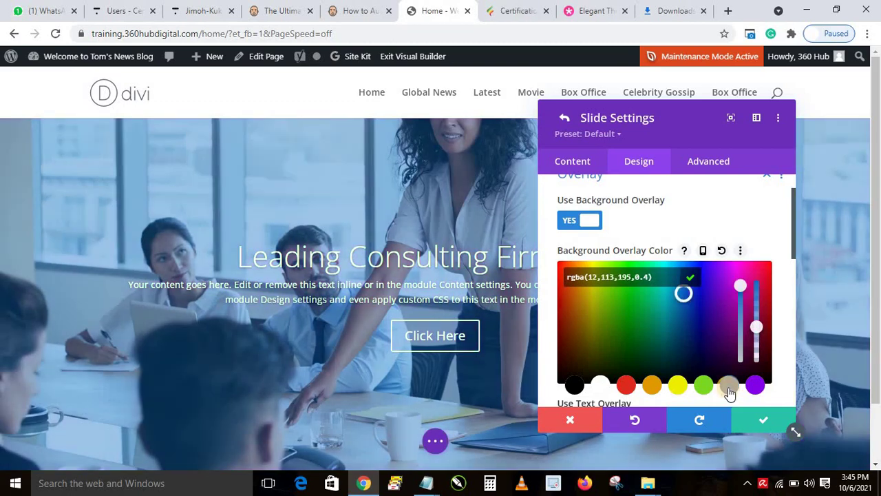
pyautogui.click(573, 385)
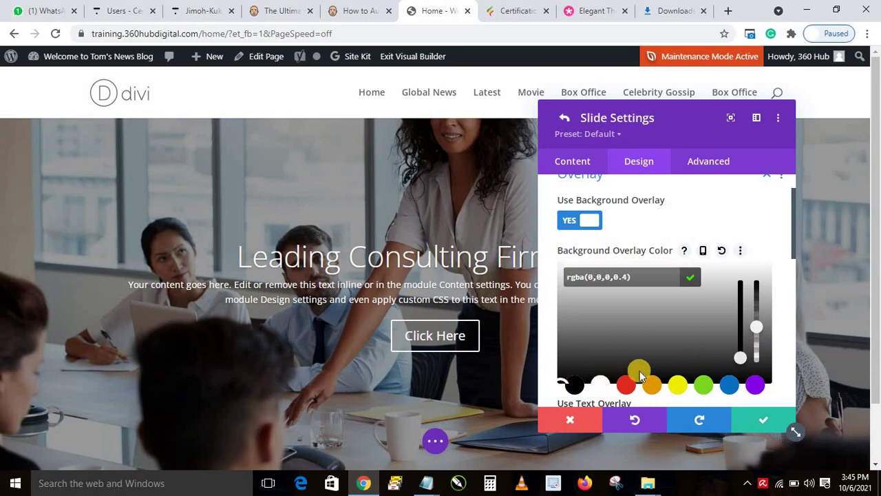
pyautogui.click(761, 384)
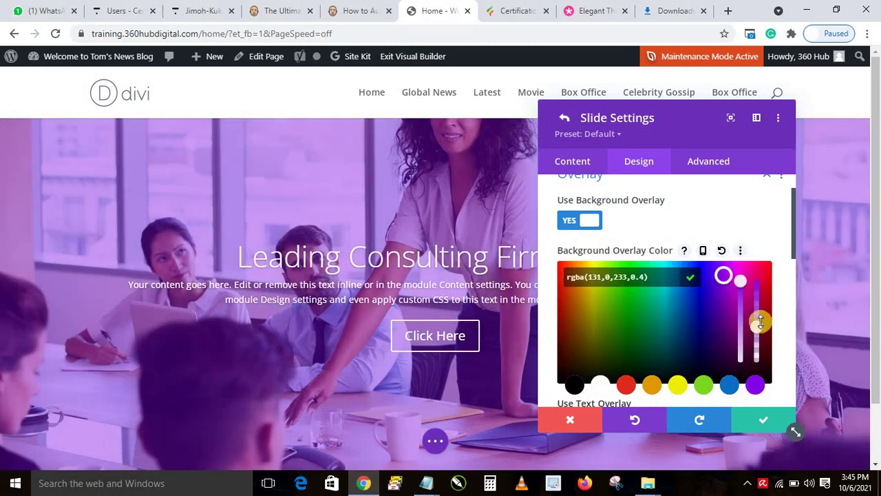
pyautogui.moveTo(755, 325); pyautogui.dragTo(757, 333)
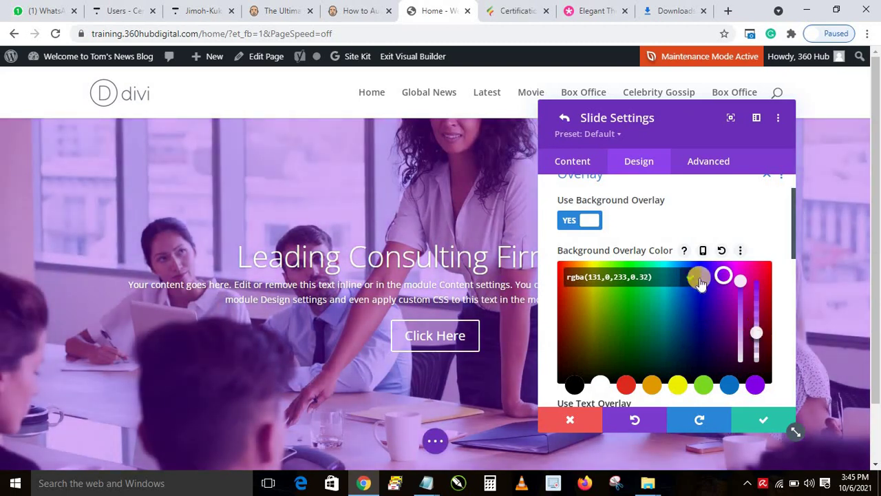
pyautogui.click(690, 276)
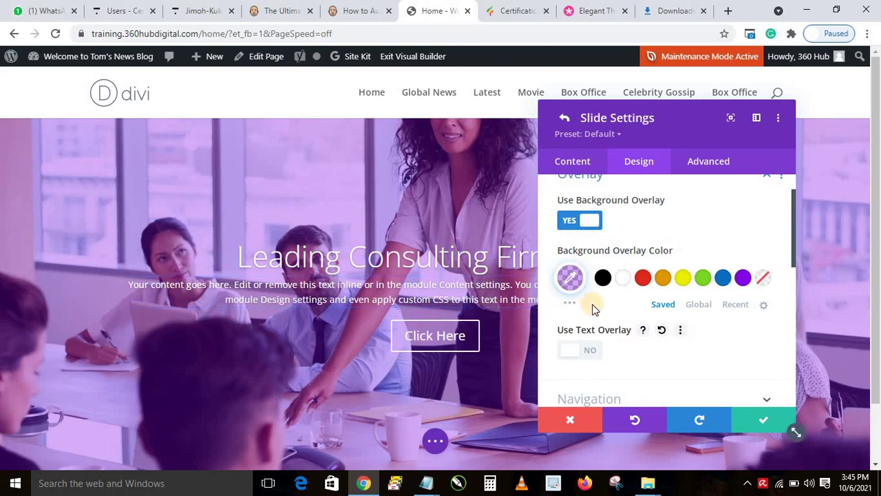
# Step: Try black for the slide's background overlay, then return it to purple and apply it with an opacity of 0.2
pyautogui.click(570, 278)
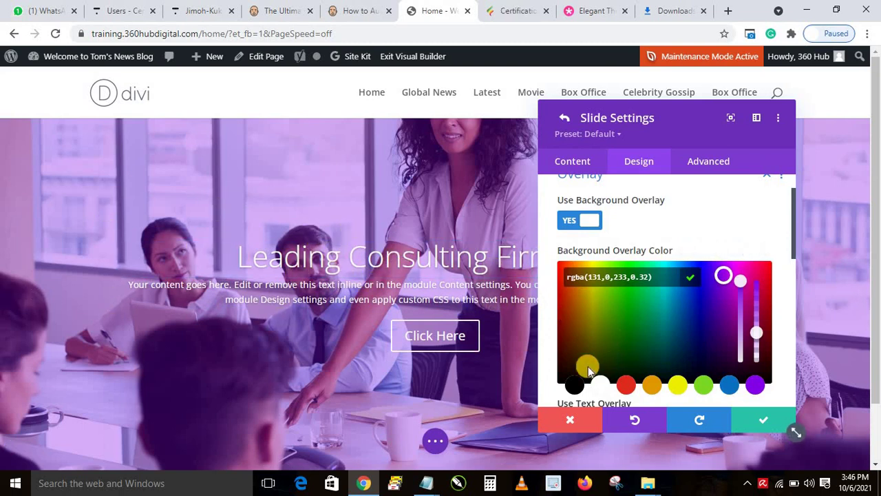
pyautogui.click(574, 384)
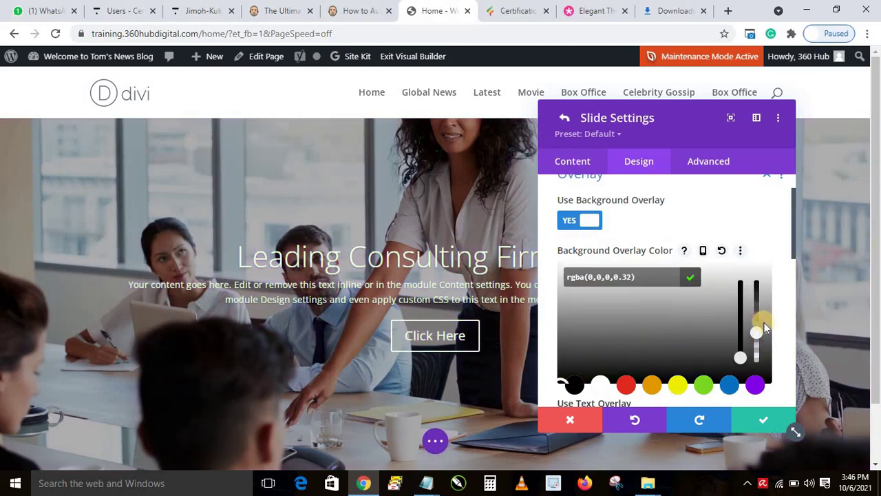
pyautogui.moveTo(755, 334)
pyautogui.mouseDown()
pyautogui.moveTo(757, 317)
pyautogui.moveTo(758, 325)
pyautogui.mouseUp()
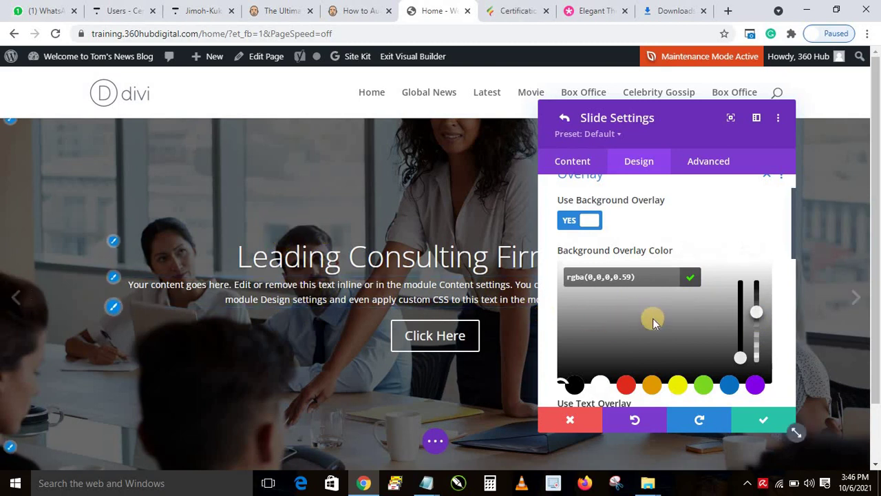
pyautogui.click(753, 386)
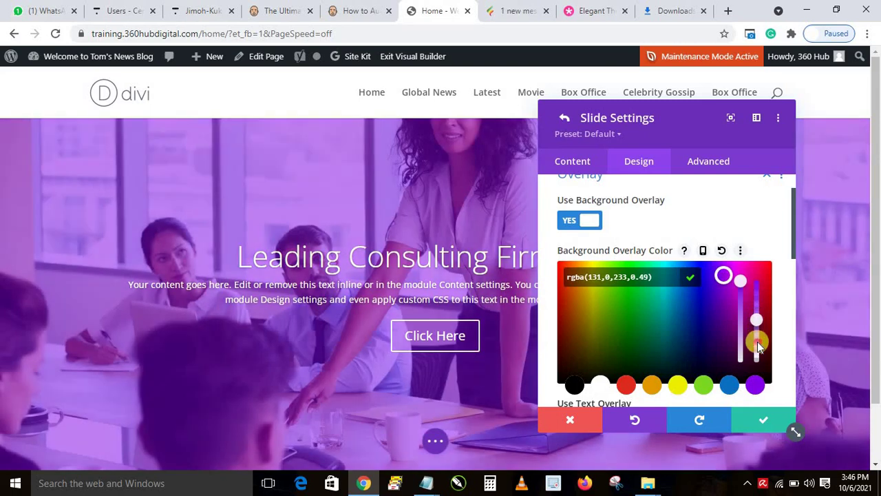
pyautogui.moveTo(758, 346); pyautogui.dragTo(762, 355)
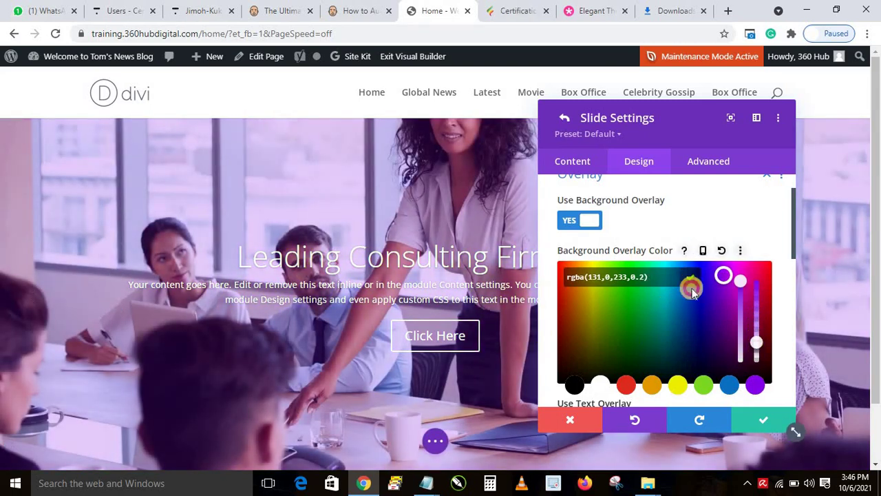
pyautogui.click(690, 280)
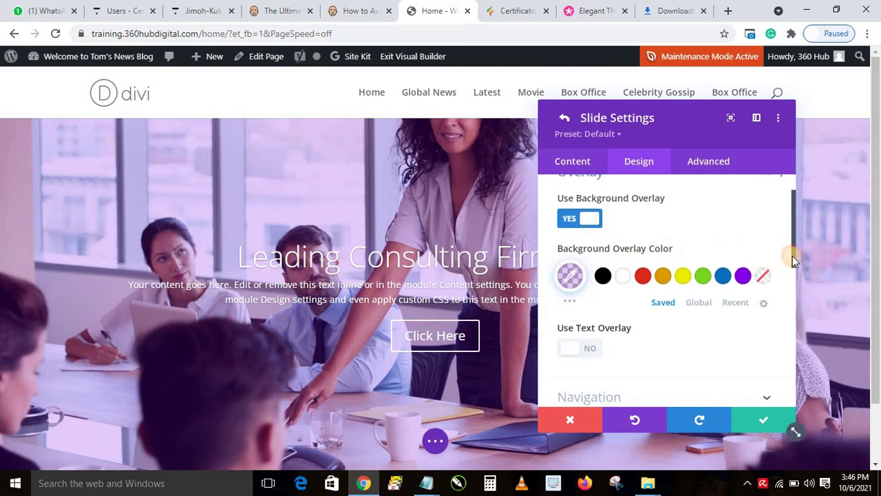
# Step: Enable the slide's text overlay and set its colour to purple #8300e9
pyautogui.moveTo(787, 255); pyautogui.dragTo(781, 293)
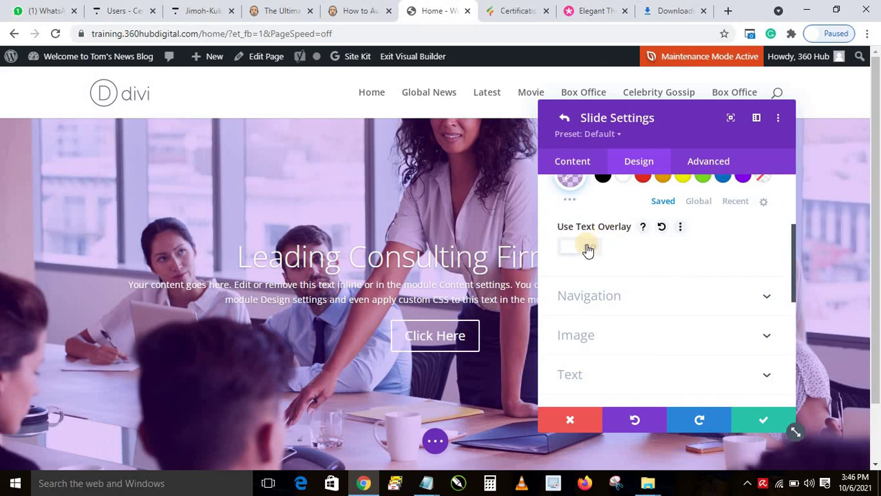
pyautogui.click(589, 249)
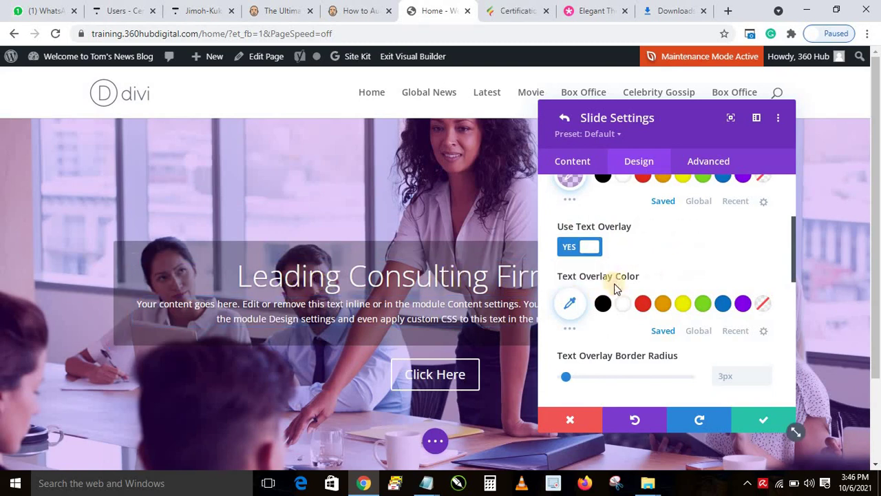
pyautogui.click(742, 307)
# Step: Lower the opacity of the purple text overlay colour to 0.86 and apply it
pyautogui.click(569, 304)
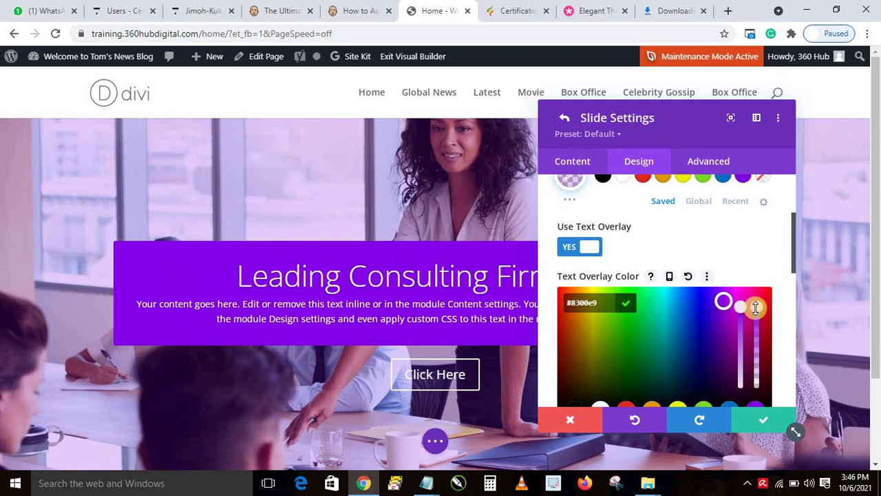
pyautogui.click(793, 280)
pyautogui.moveTo(793, 281); pyautogui.dragTo(791, 286)
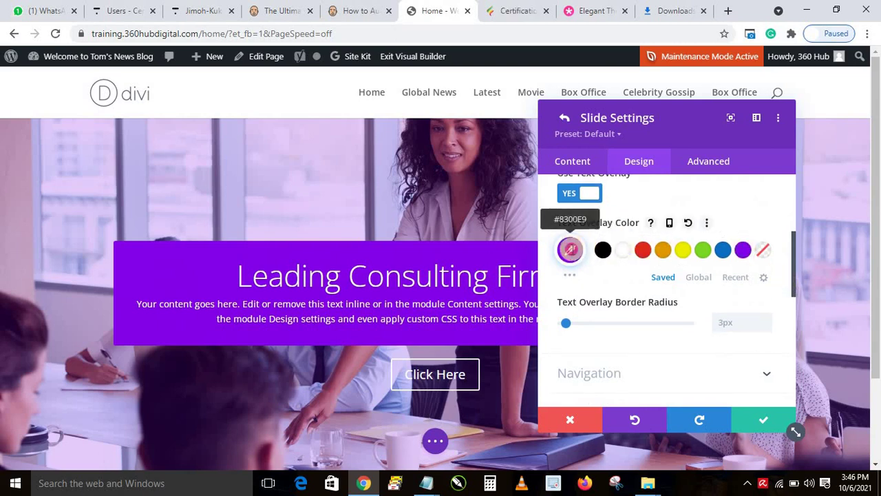
pyautogui.click(572, 250)
pyautogui.moveTo(758, 255)
pyautogui.mouseDown()
pyautogui.moveTo(761, 281)
pyautogui.moveTo(757, 266)
pyautogui.mouseUp()
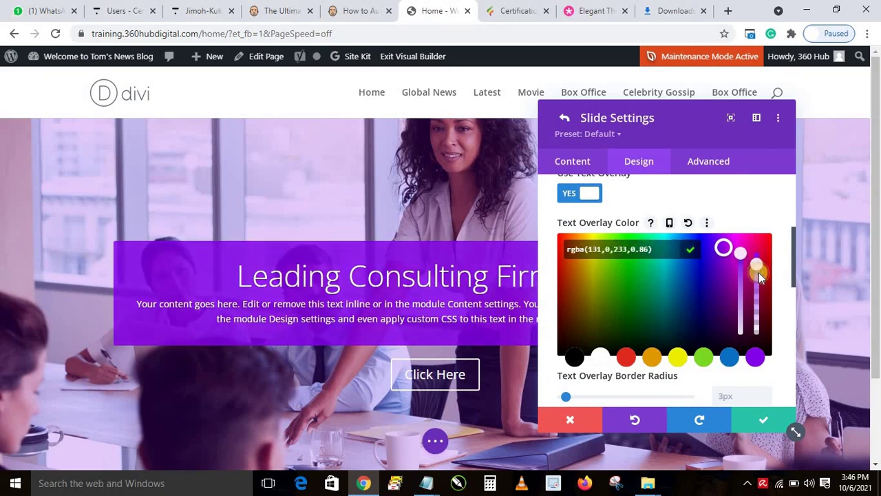
pyautogui.click(690, 250)
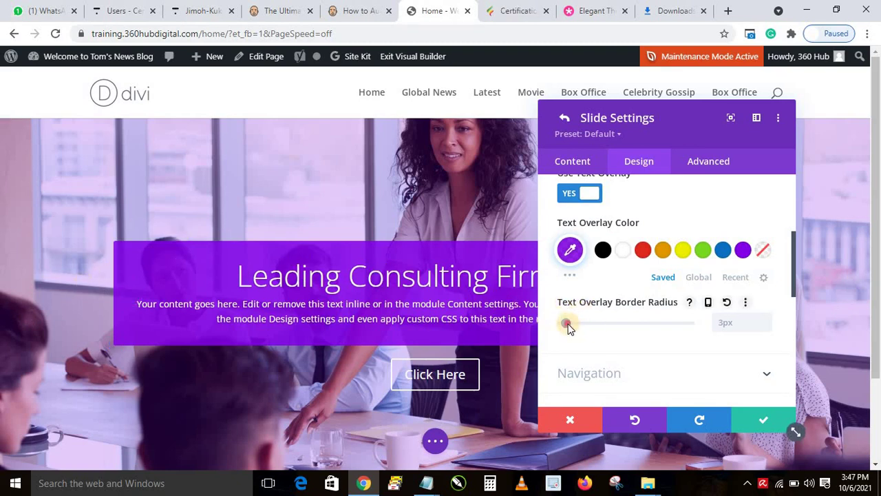
# Step: Round the text overlay's corners with a border radius of 85px
pyautogui.moveTo(568, 327); pyautogui.dragTo(593, 326)
pyautogui.moveTo(655, 326); pyautogui.dragTo(663, 327)
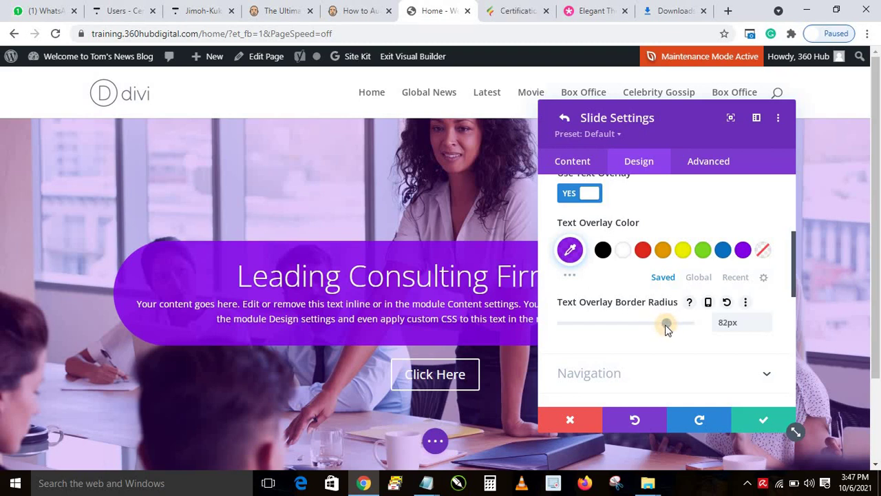
pyautogui.moveTo(659, 326)
pyautogui.mouseDown()
pyautogui.moveTo(555, 328)
pyautogui.moveTo(672, 329)
pyautogui.mouseUp()
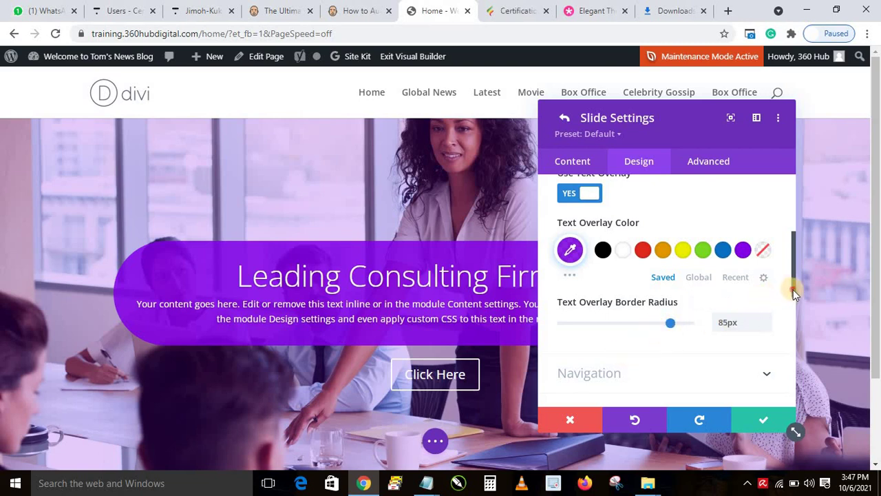
# Step: Try Ultra Bold for the slide's title font weight, then set it to Bold
pyautogui.moveTo(793, 289); pyautogui.dragTo(769, 341)
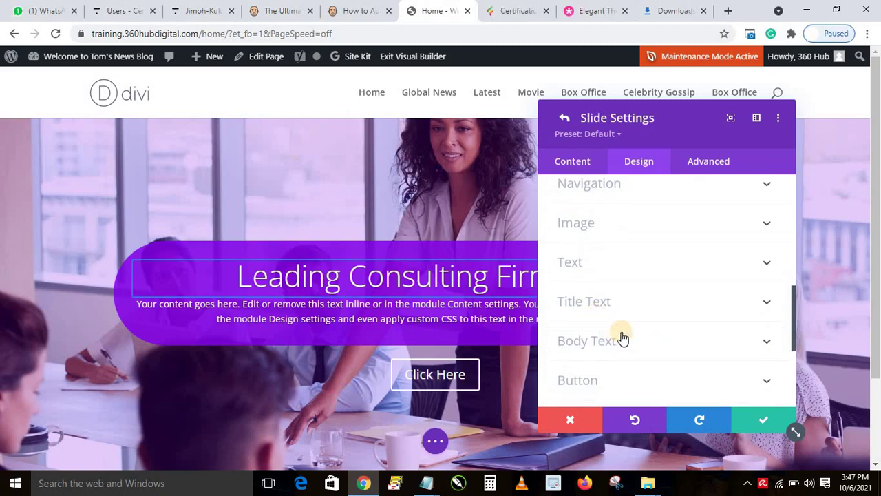
pyautogui.click(608, 312)
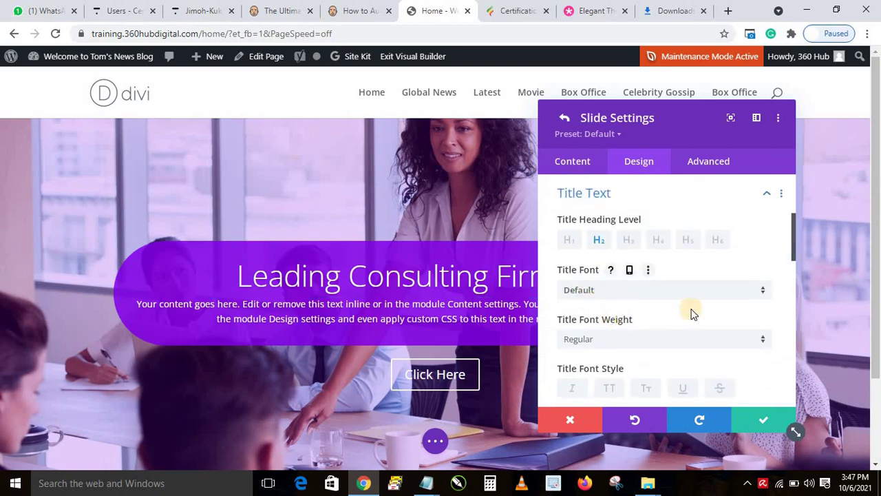
pyautogui.moveTo(794, 251); pyautogui.dragTo(790, 273)
pyautogui.scroll(-1, 604, 252)
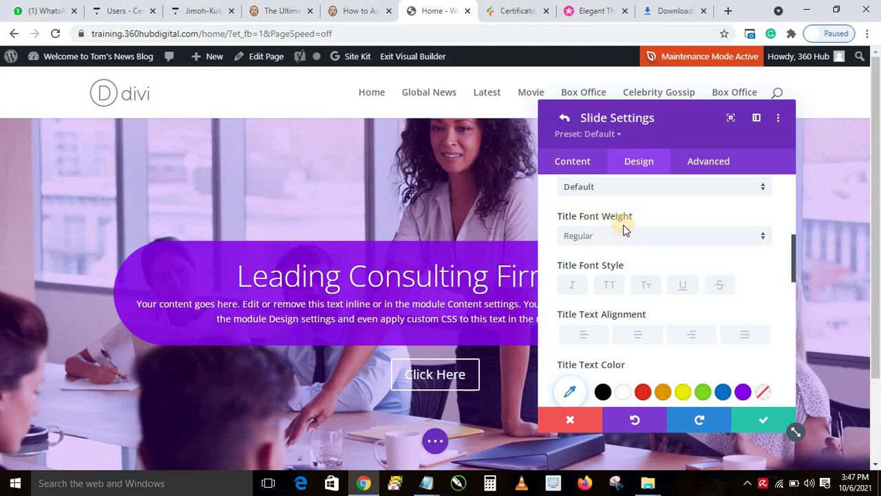
pyautogui.click(595, 236)
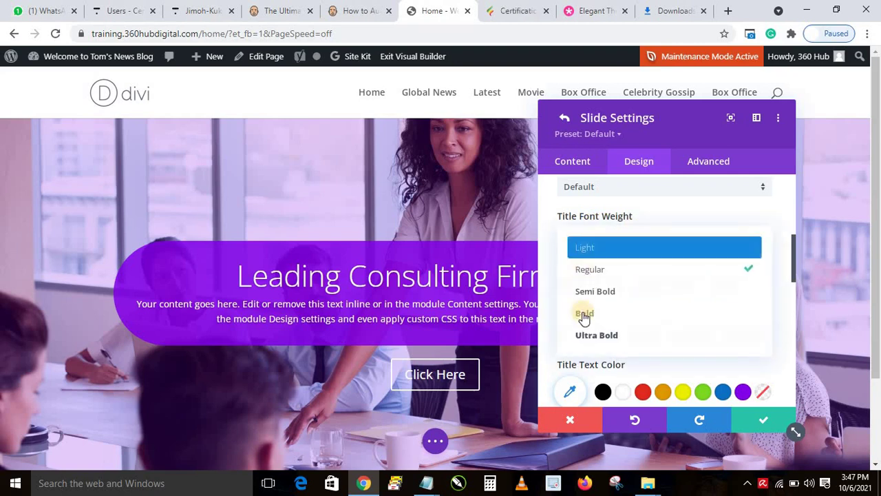
pyautogui.click(596, 342)
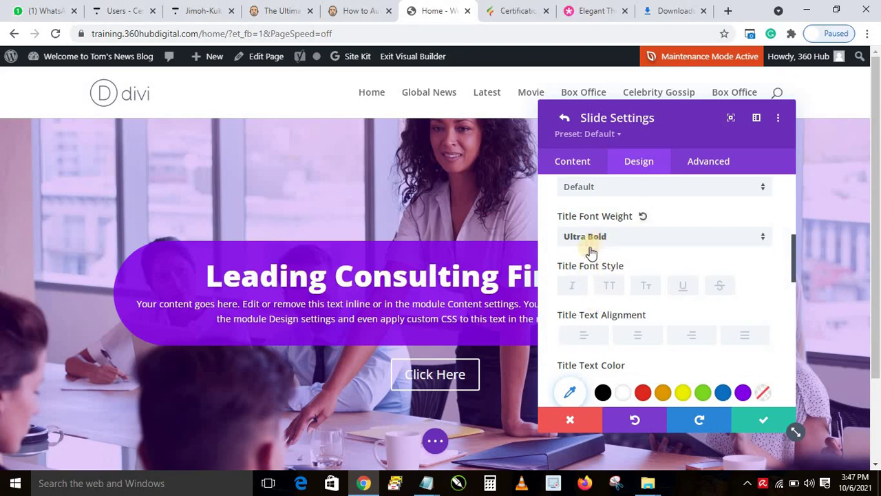
pyautogui.click(591, 242)
pyautogui.click(605, 315)
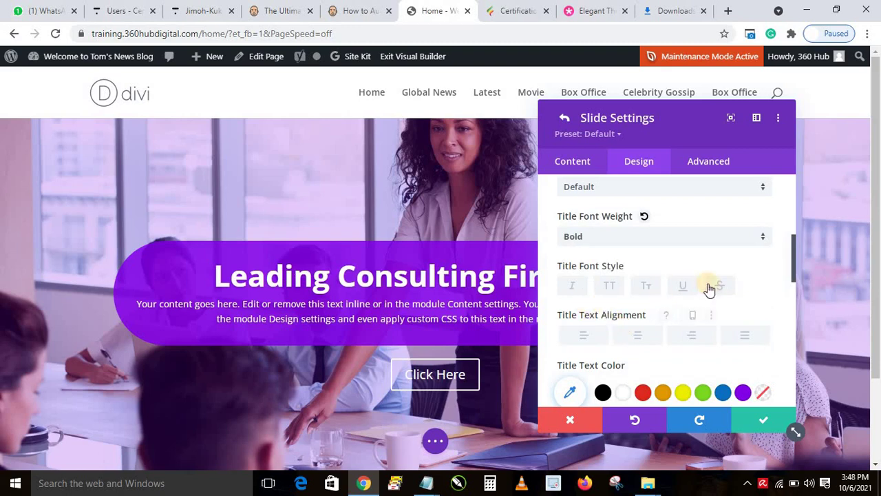
# Step: Increase the slide's body text size to 15px
pyautogui.moveTo(794, 265); pyautogui.dragTo(788, 370)
pyautogui.scroll(-2, 625, 291)
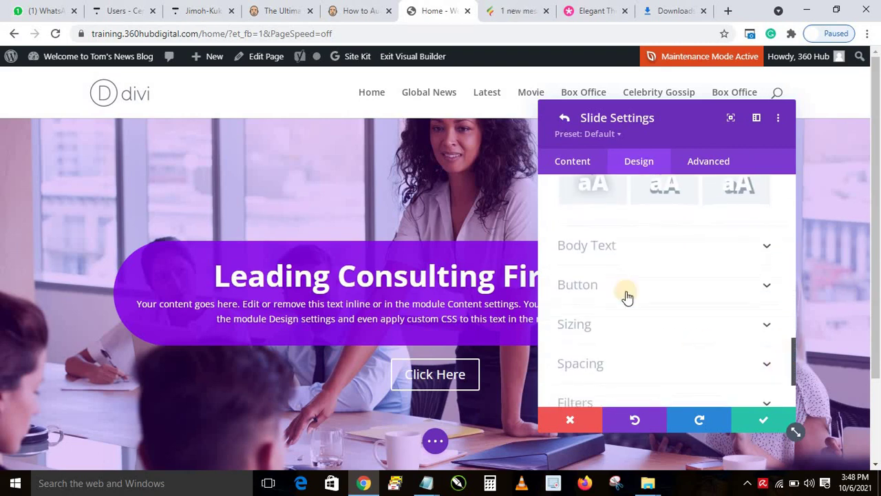
pyautogui.click(586, 258)
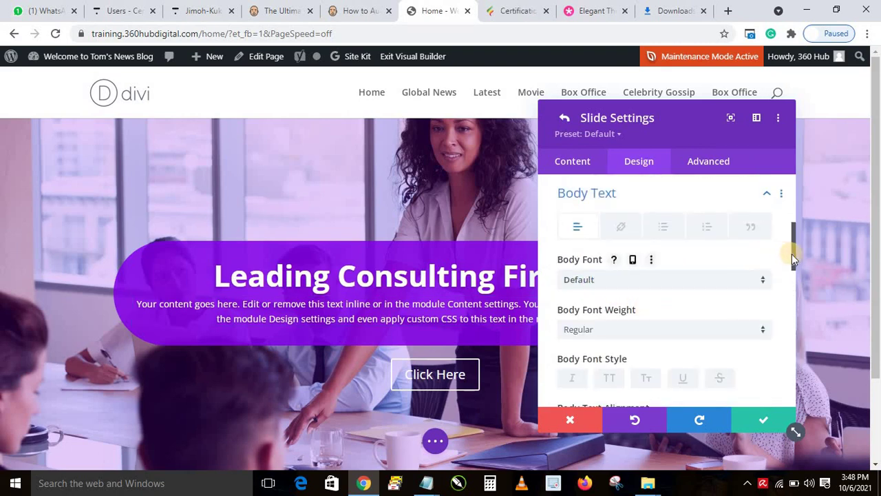
pyautogui.moveTo(793, 255); pyautogui.dragTo(789, 308)
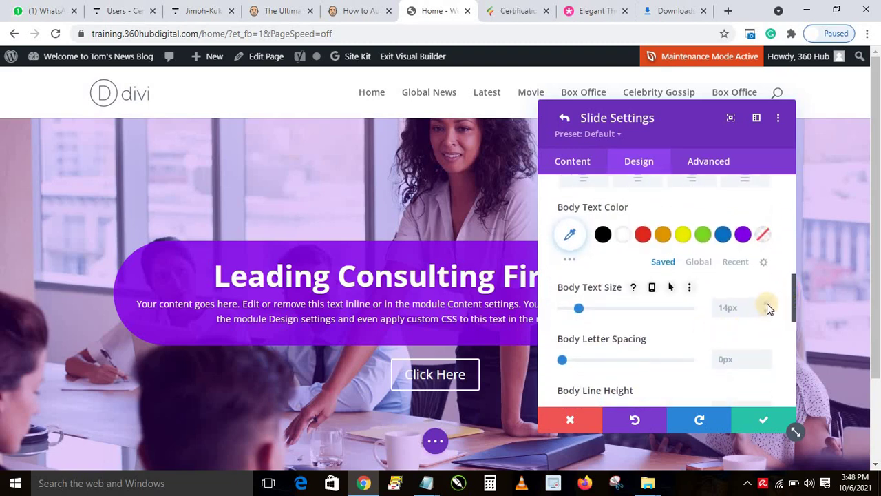
pyautogui.press('Up')
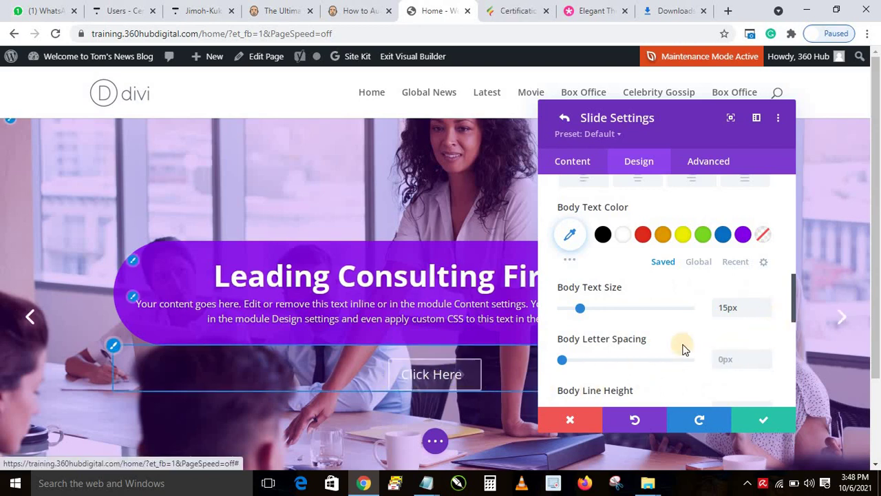
# Step: Enable custom styles for the slide's button and set the button text size to 17px
pyautogui.moveTo(793, 301); pyautogui.dragTo(777, 375)
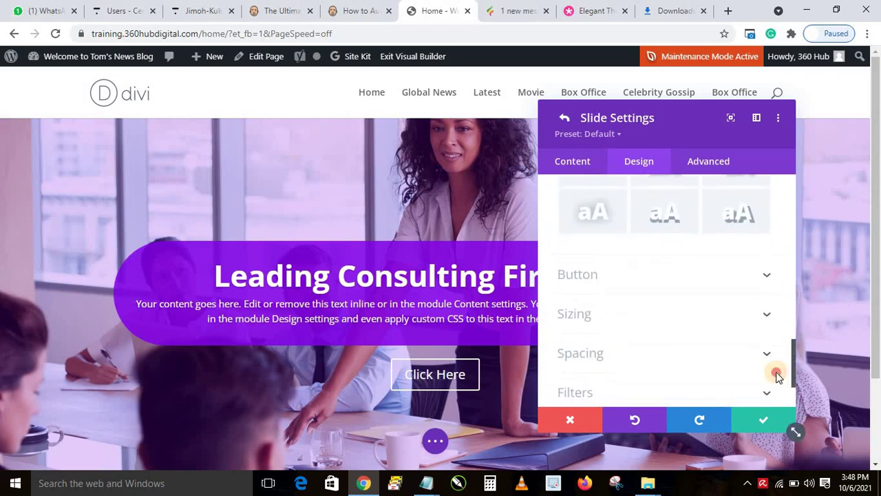
pyautogui.click(579, 270)
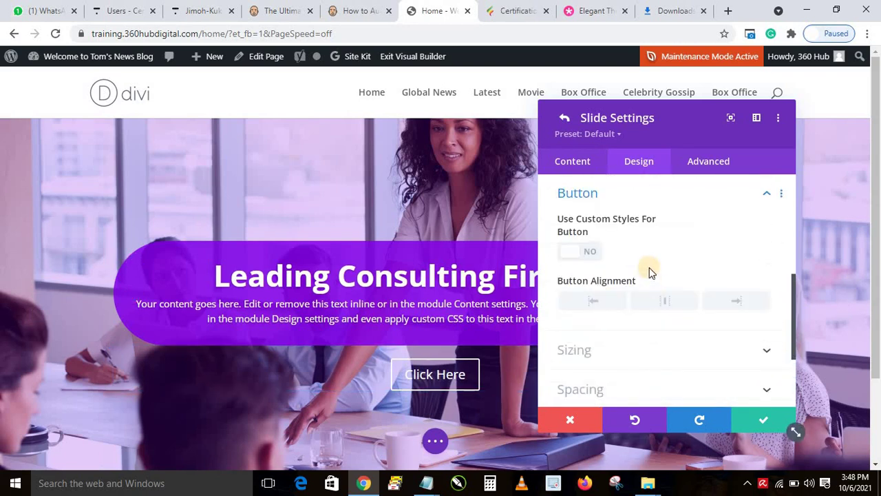
pyautogui.click(589, 254)
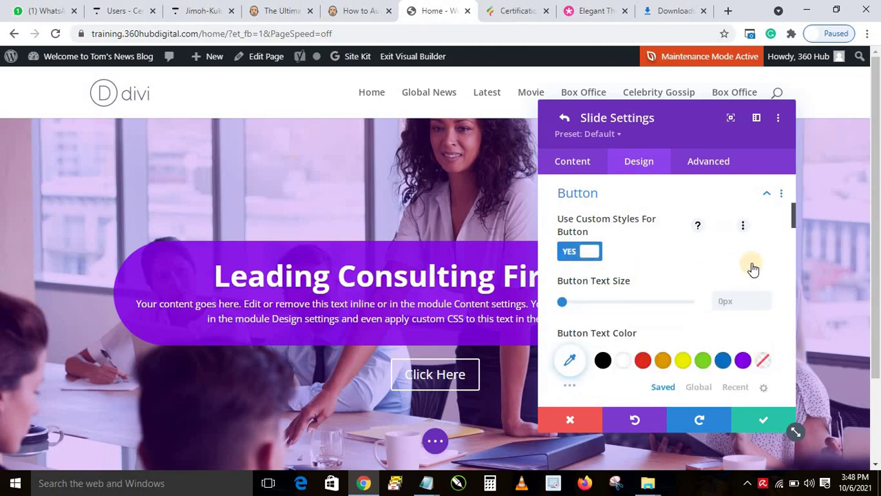
pyautogui.scroll(-1, 743, 227)
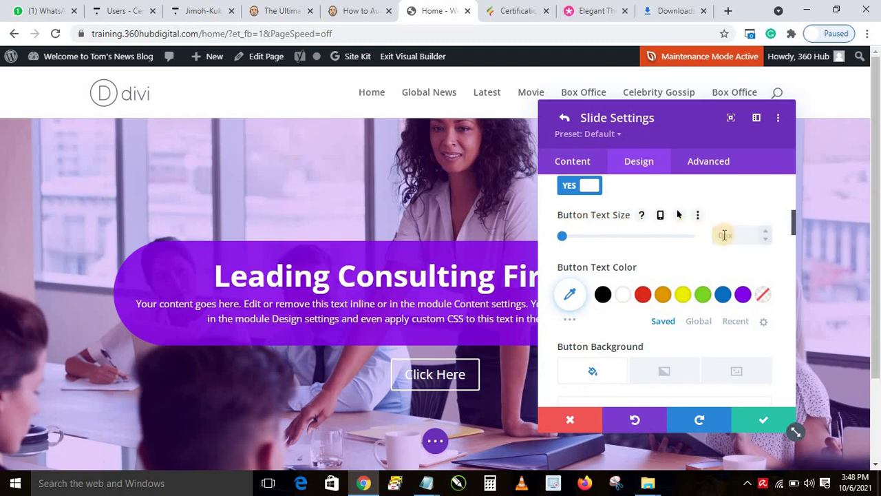
pyautogui.click(721, 235)
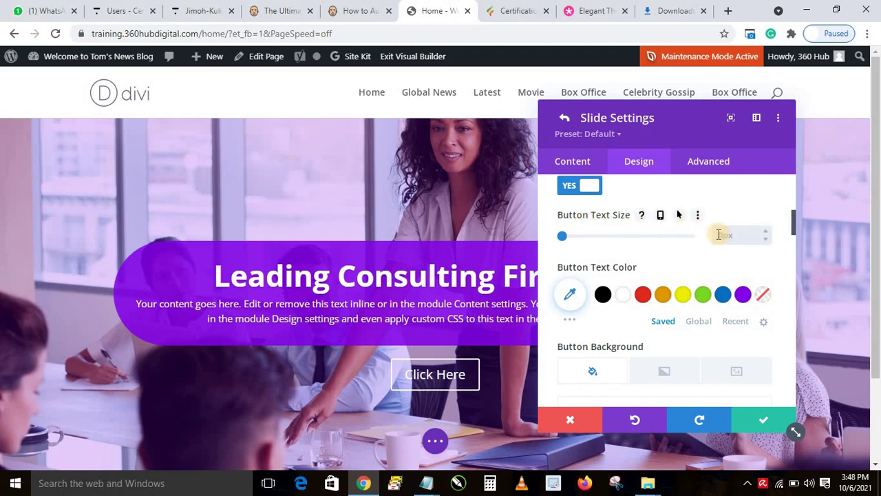
pyautogui.write('17')
pyautogui.click(705, 254)
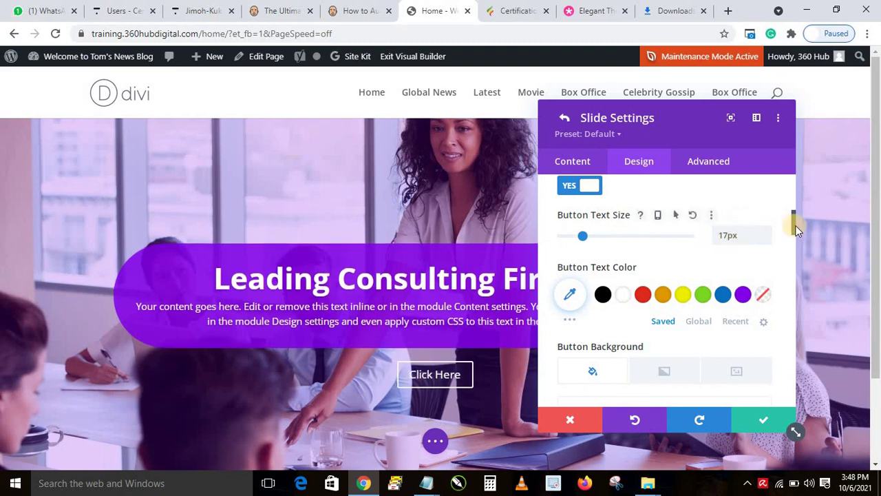
# Step: Set the button's background colour to purple #8300e9 and its border colour to purple as well
pyautogui.moveTo(793, 225); pyautogui.dragTo(788, 241)
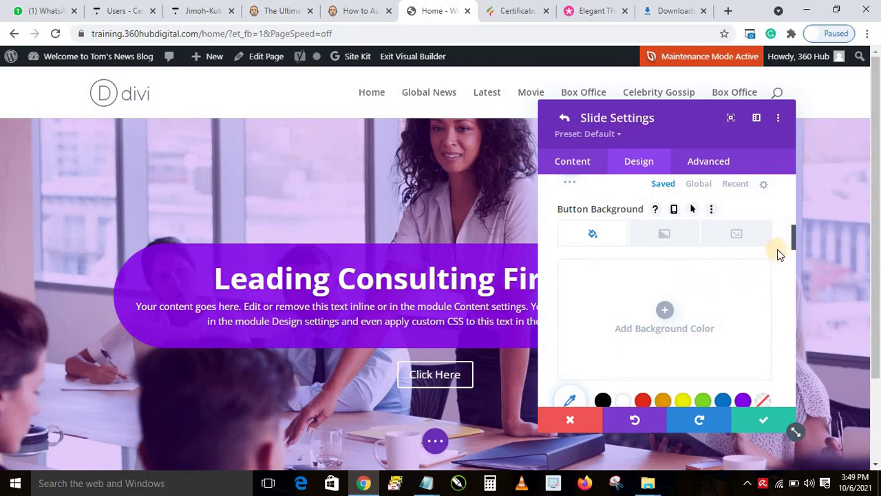
pyautogui.moveTo(793, 240); pyautogui.dragTo(791, 256)
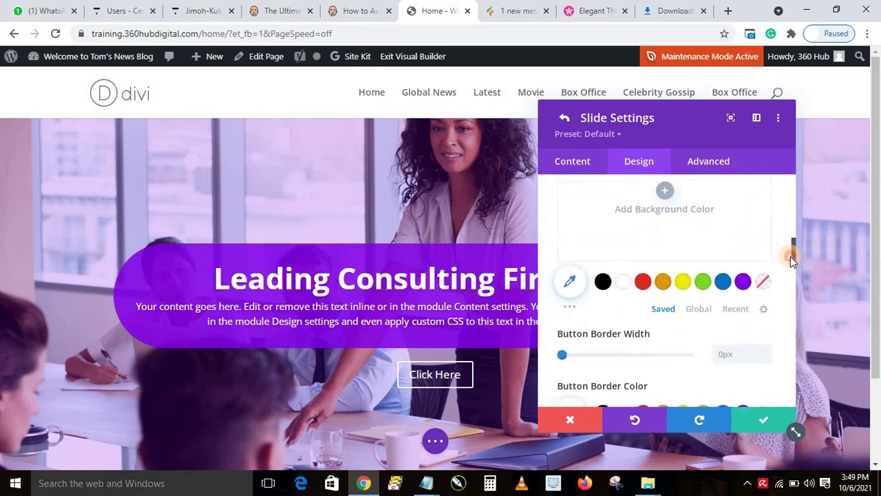
pyautogui.click(743, 259)
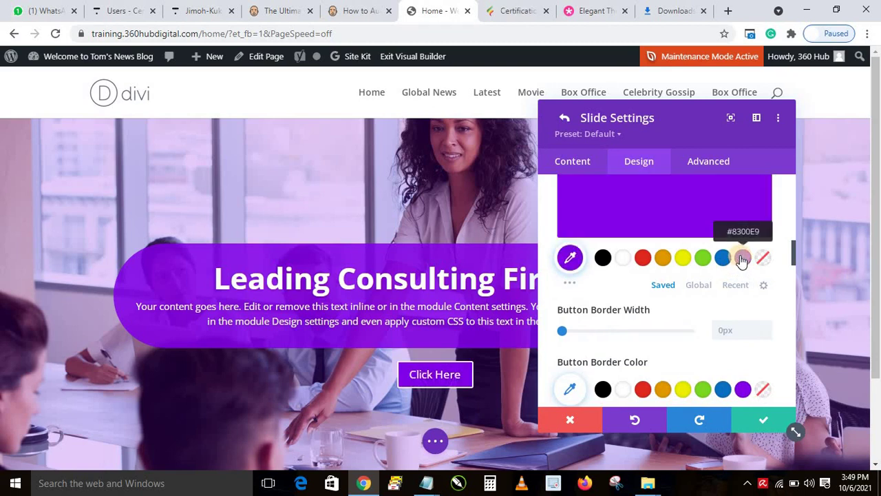
pyautogui.moveTo(793, 244); pyautogui.dragTo(792, 257)
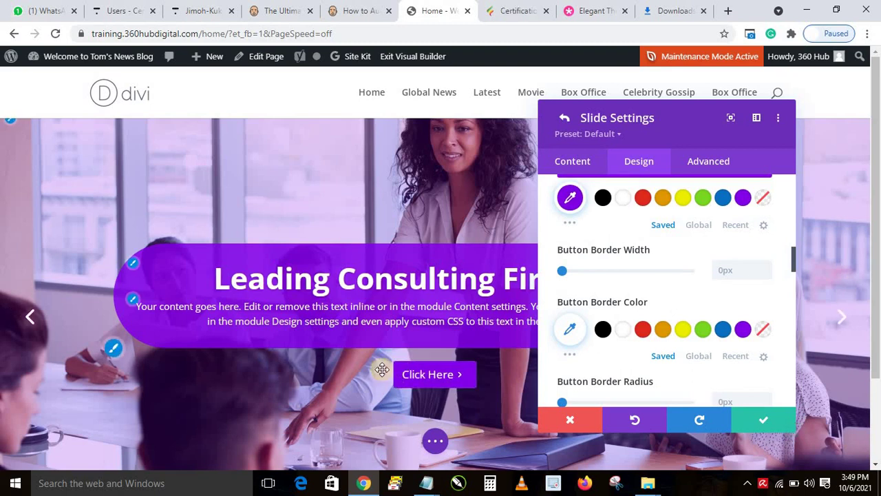
pyautogui.click(742, 331)
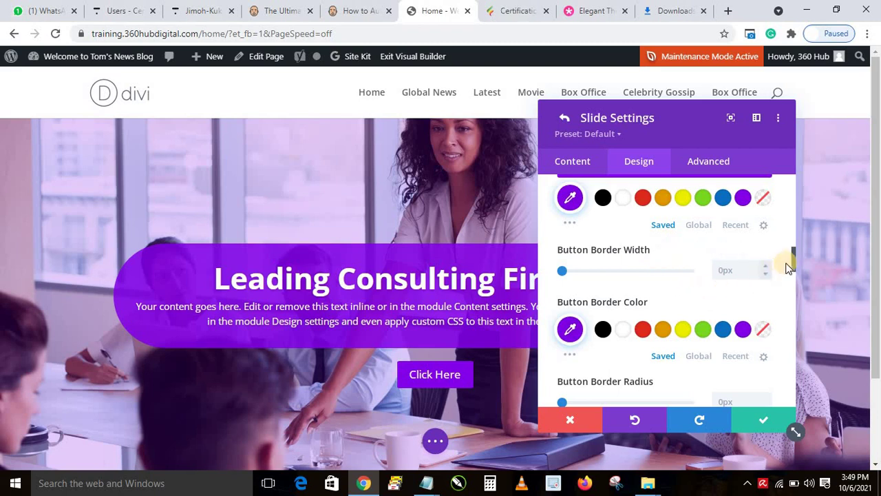
# Step: Choose the right-pointing arrow as the slide button's icon and enable showing the button icon
pyautogui.moveTo(792, 262); pyautogui.dragTo(790, 313)
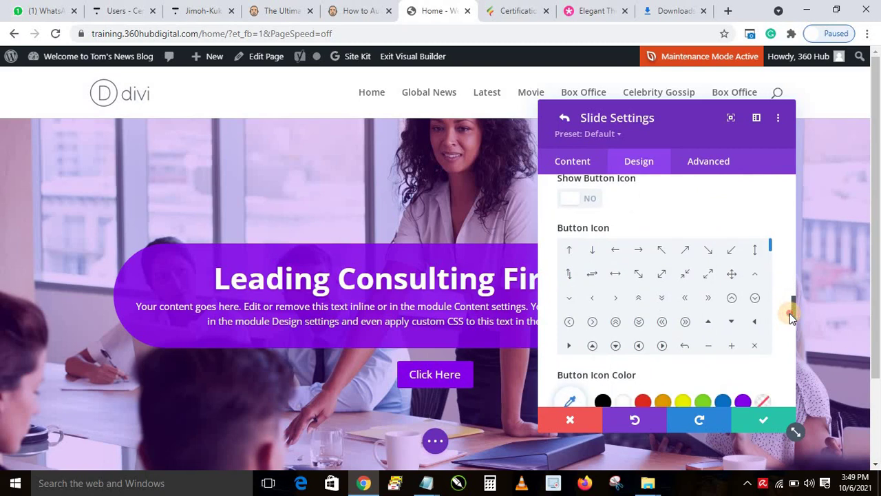
pyautogui.click(639, 252)
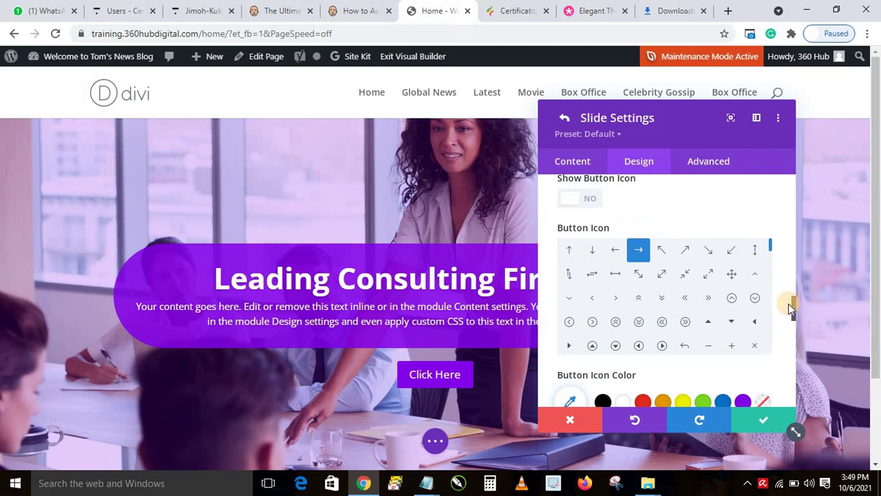
pyautogui.moveTo(793, 303); pyautogui.dragTo(793, 299)
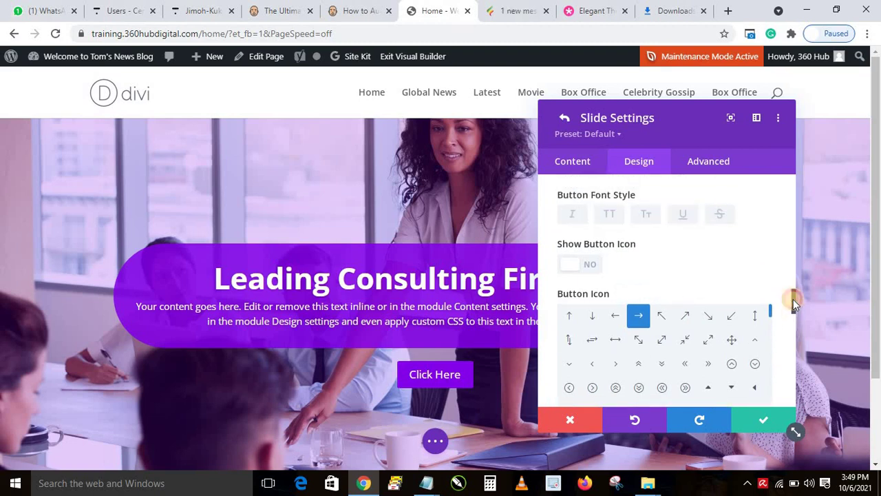
pyautogui.click(582, 265)
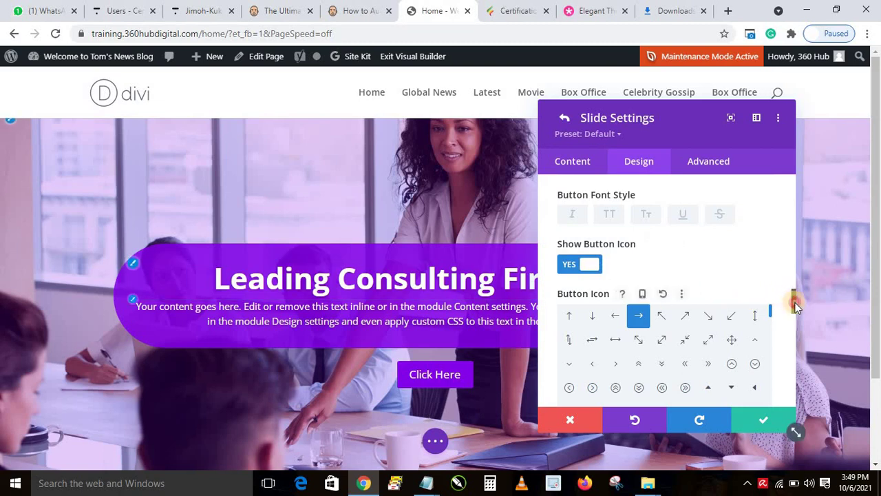
# Step: Place the button icon on the left, try showing it only on hover, and set that option back to No
pyautogui.moveTo(795, 302); pyautogui.dragTo(774, 338)
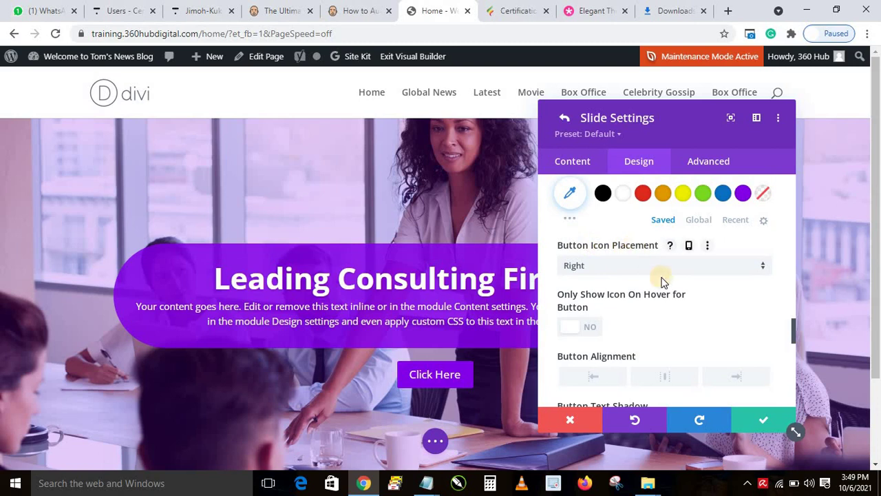
pyautogui.click(614, 269)
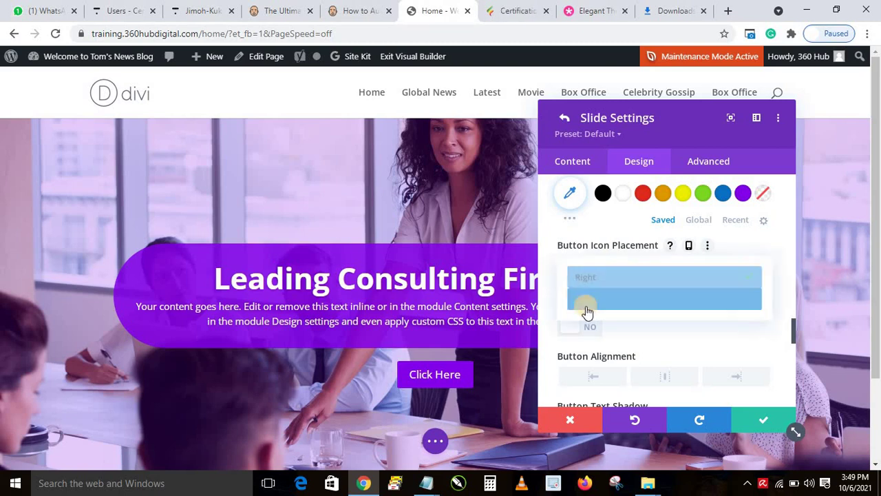
pyautogui.click(642, 303)
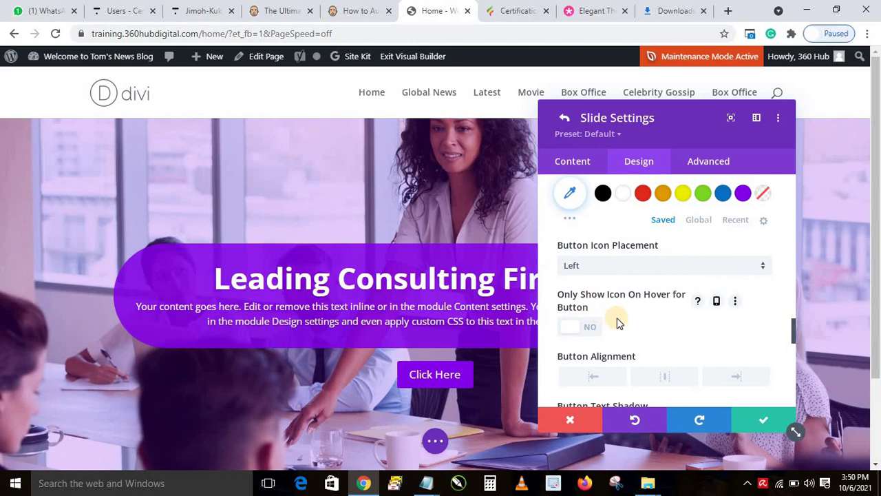
pyautogui.click(571, 328)
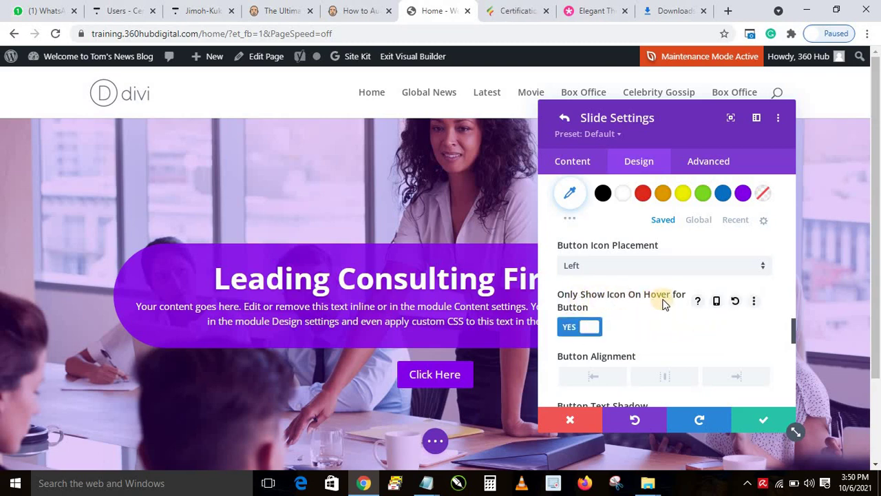
pyautogui.click(585, 335)
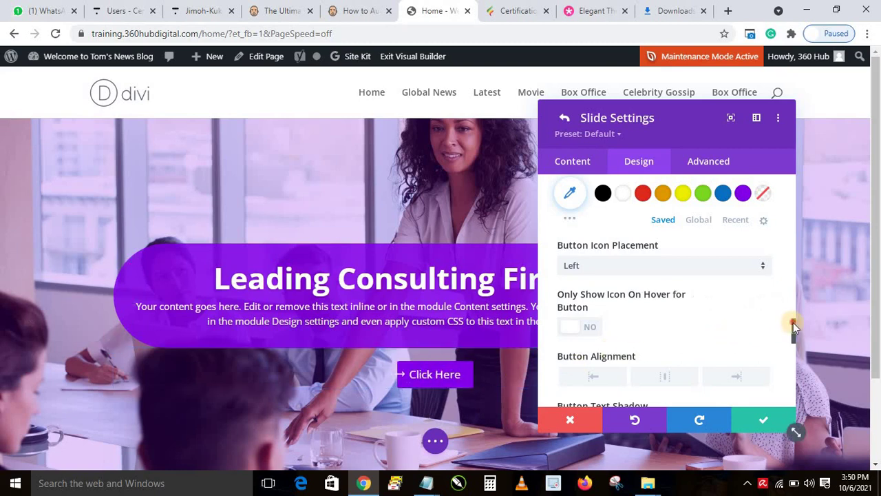
# Step: Set the button padding to 35px left and a linked 9px top and bottom, and apply the soft bottom-right box shadow preset
pyautogui.moveTo(792, 332); pyautogui.dragTo(791, 361)
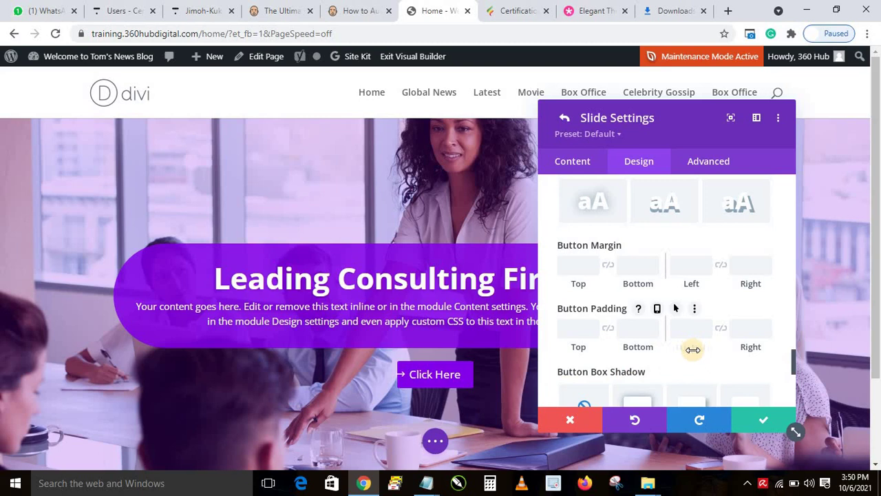
pyautogui.moveTo(690, 344); pyautogui.dragTo(671, 335)
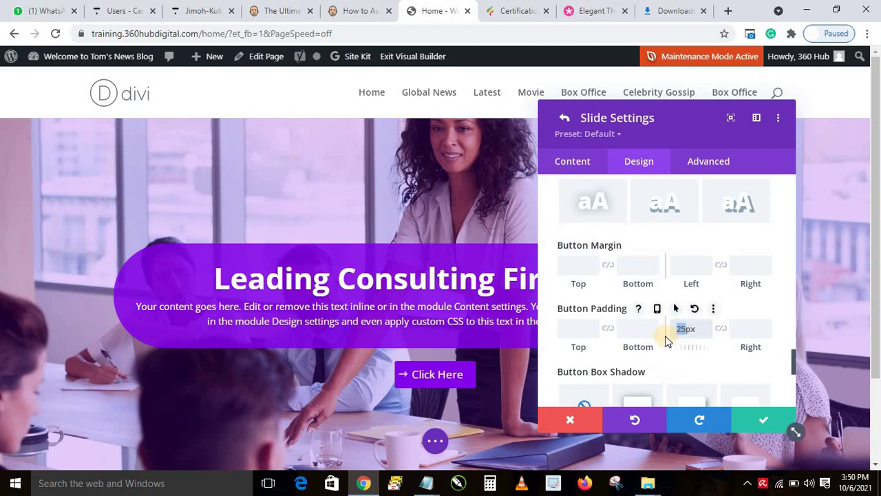
pyautogui.write('35')
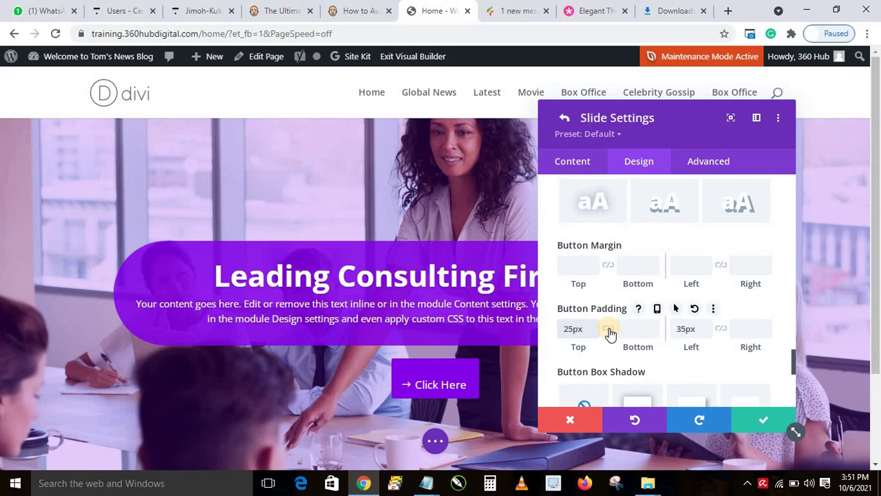
pyautogui.click(608, 329)
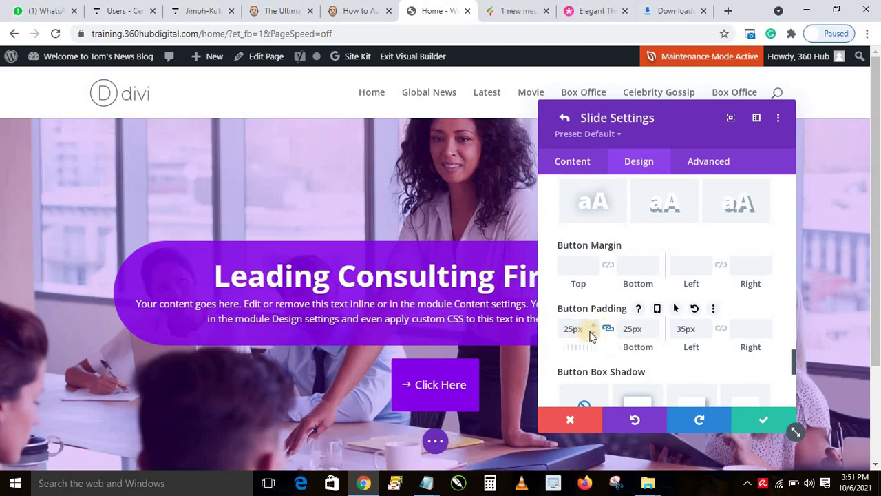
pyautogui.click(594, 332)
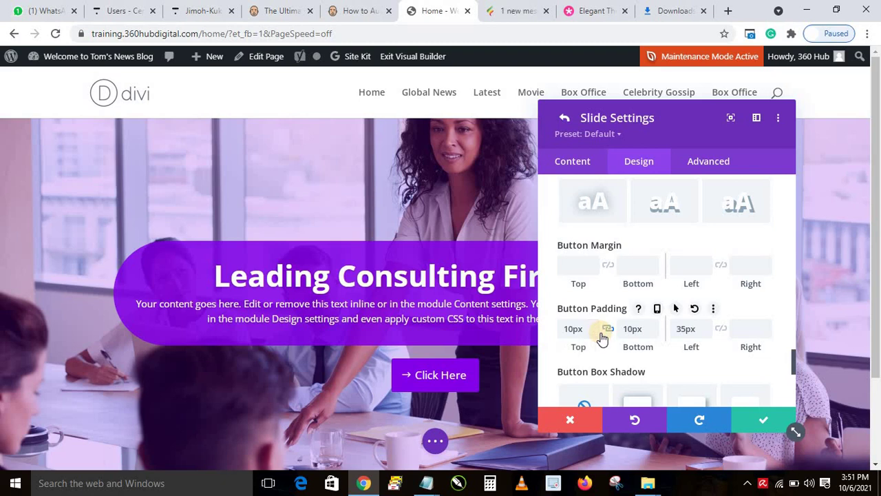
pyautogui.click(594, 334)
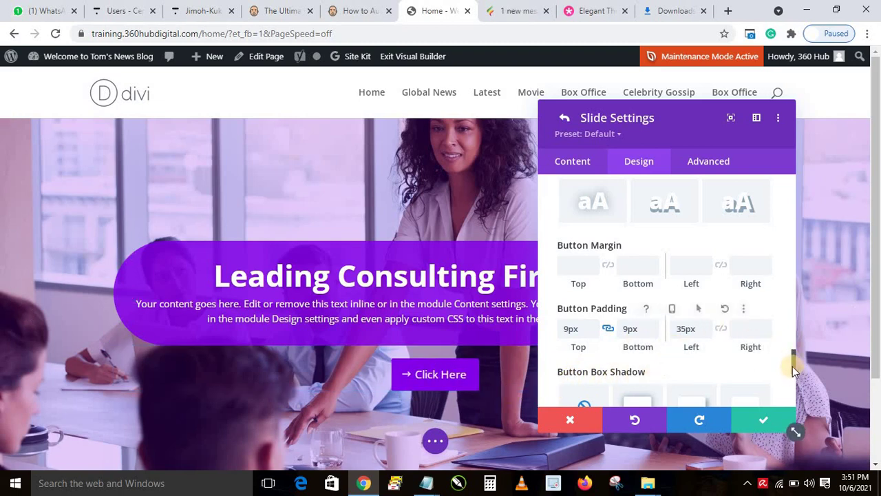
pyautogui.moveTo(793, 369); pyautogui.dragTo(787, 389)
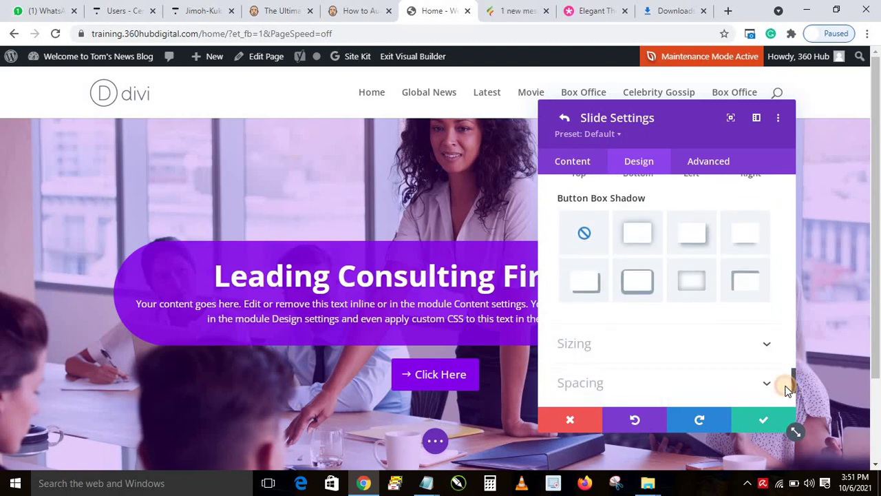
pyautogui.click(691, 237)
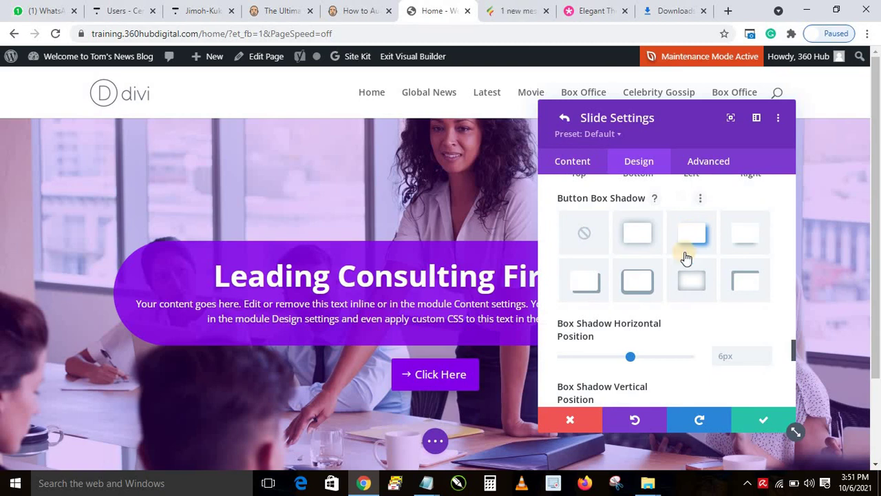
# Step: Change the slide's button text to "Free Consultation"
pyautogui.moveTo(794, 354); pyautogui.dragTo(780, 184)
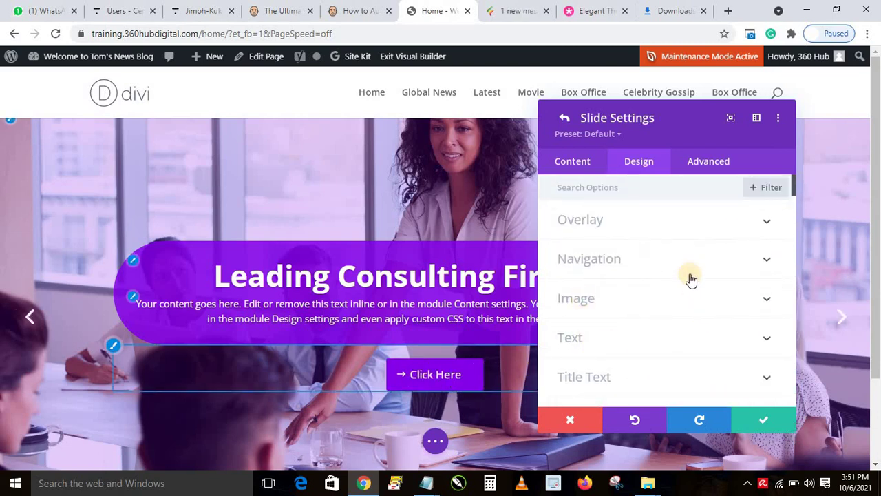
pyautogui.click(573, 161)
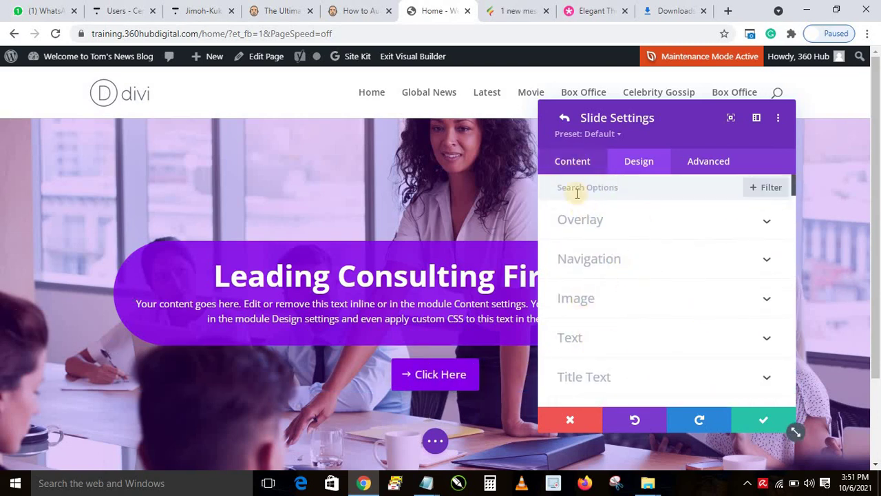
pyautogui.click(571, 230)
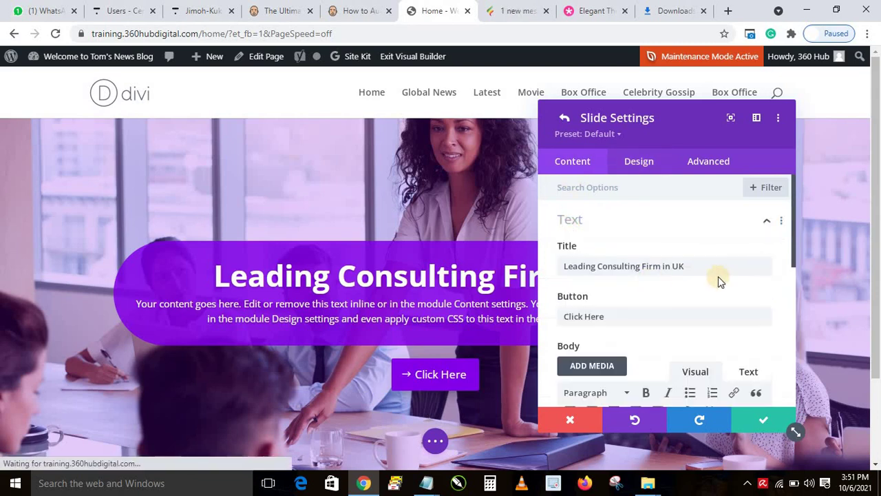
pyautogui.tripleClick(579, 317)
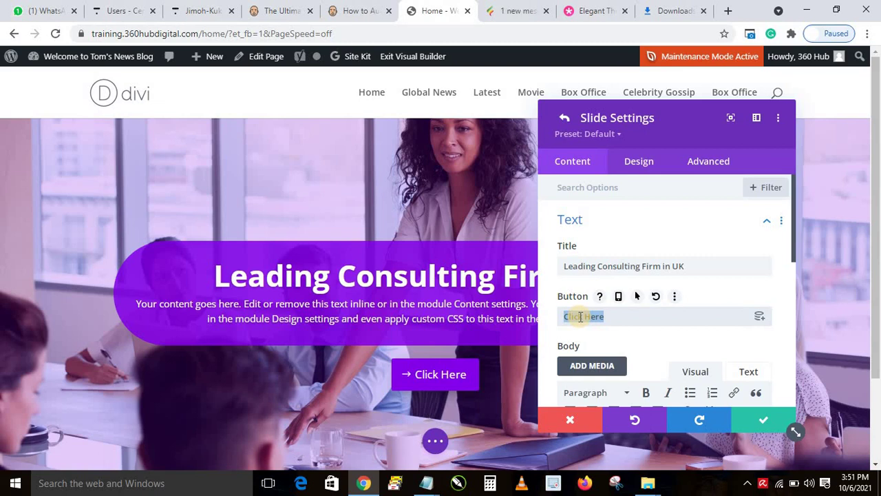
pyautogui.write('Free')
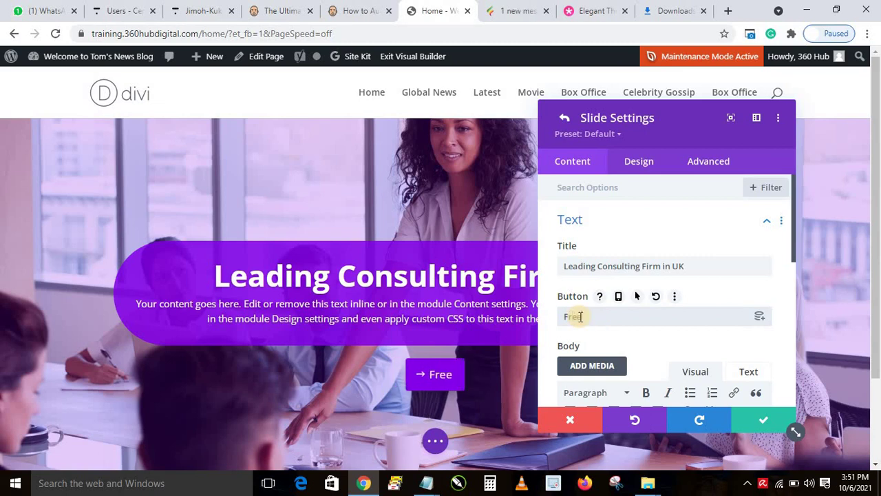
pyautogui.write(' Com')
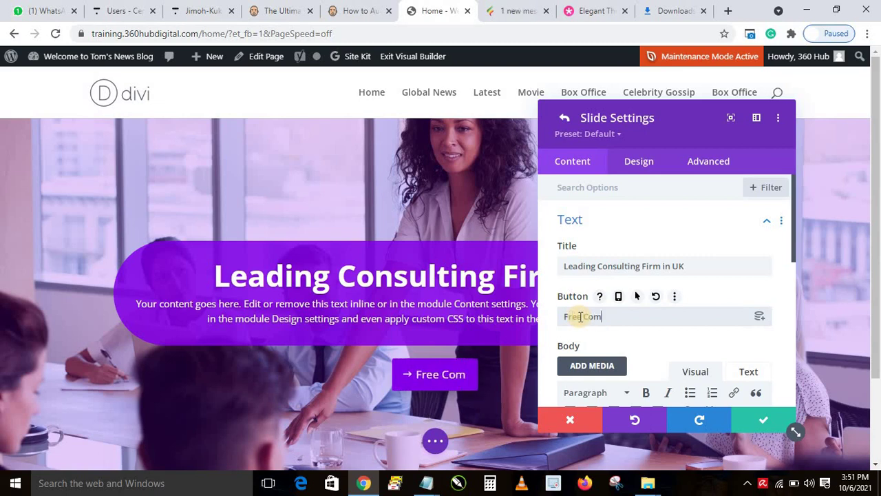
pyautogui.press('BackSpace')
pyautogui.write('nsultation')
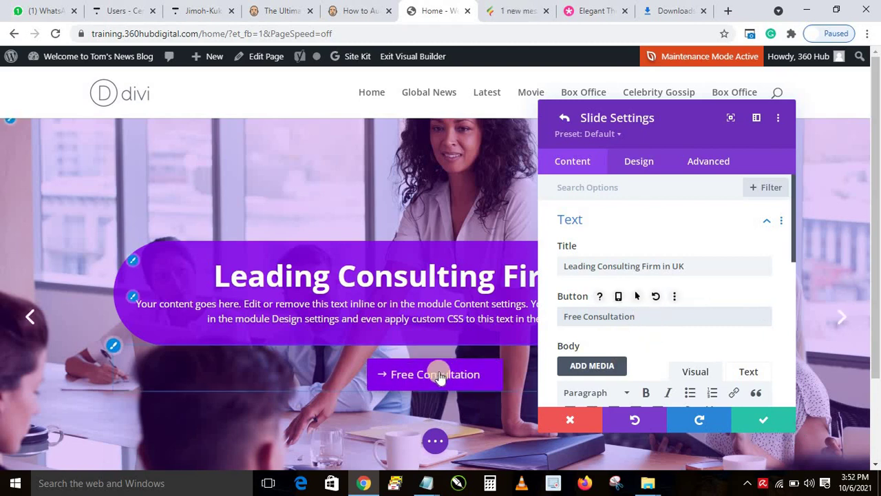
# Step: Set the font style of the slide's button text to all uppercase
pyautogui.click(647, 163)
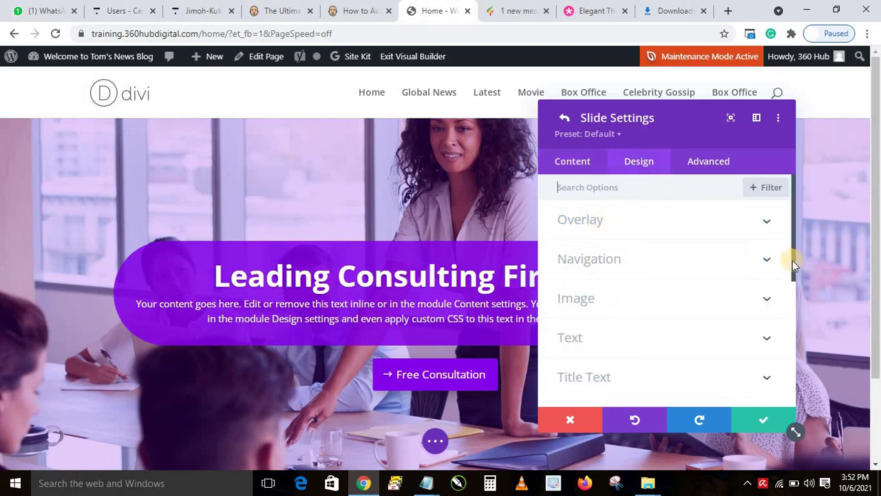
pyautogui.moveTo(792, 260); pyautogui.dragTo(743, 328)
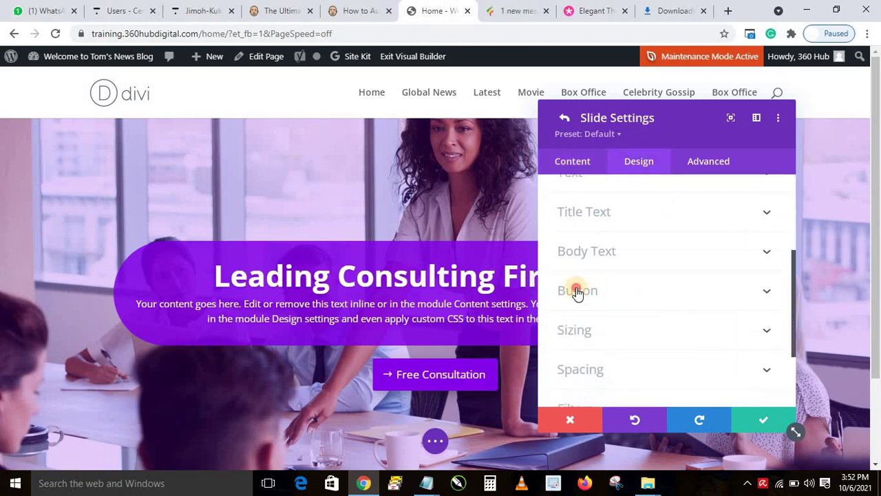
pyautogui.click(620, 307)
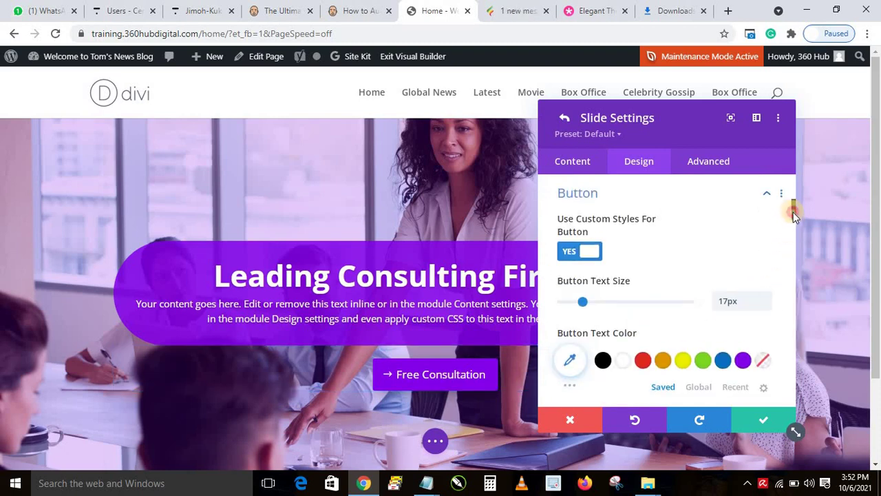
pyautogui.moveTo(793, 212); pyautogui.dragTo(795, 279)
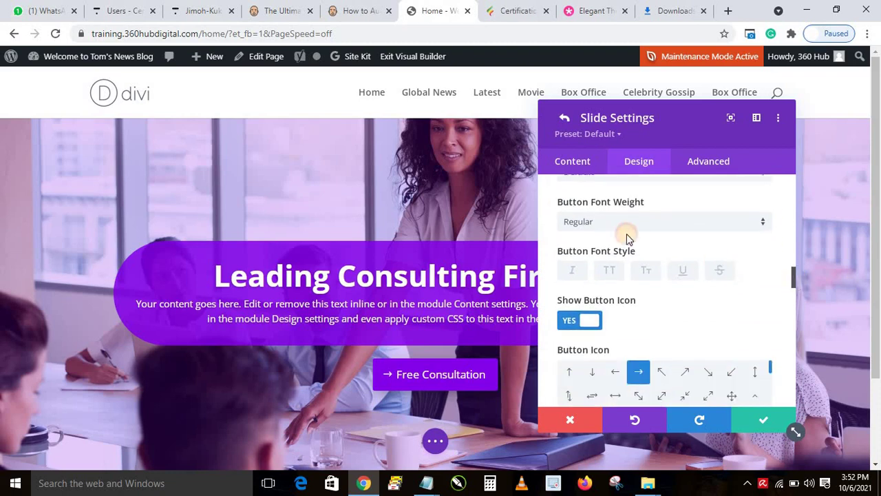
pyautogui.click(611, 272)
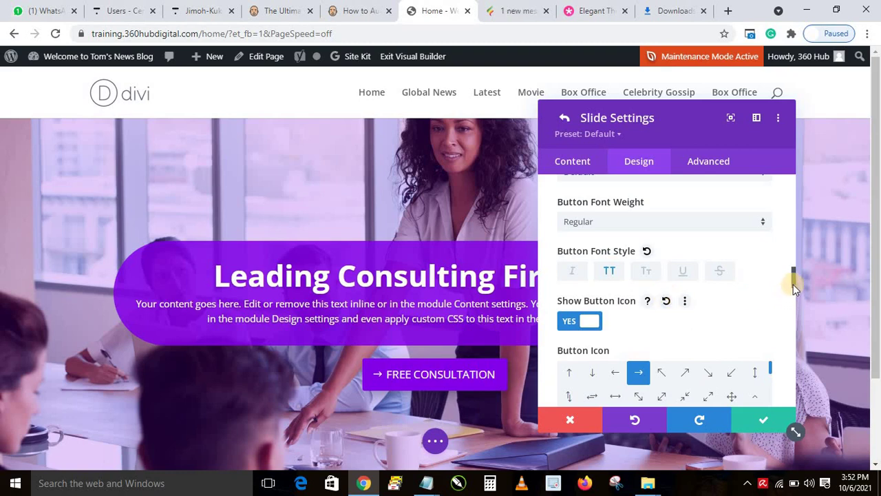
# Step: Check the slide's button link settings without entering a URL, and save the slide settings
pyautogui.click(572, 165)
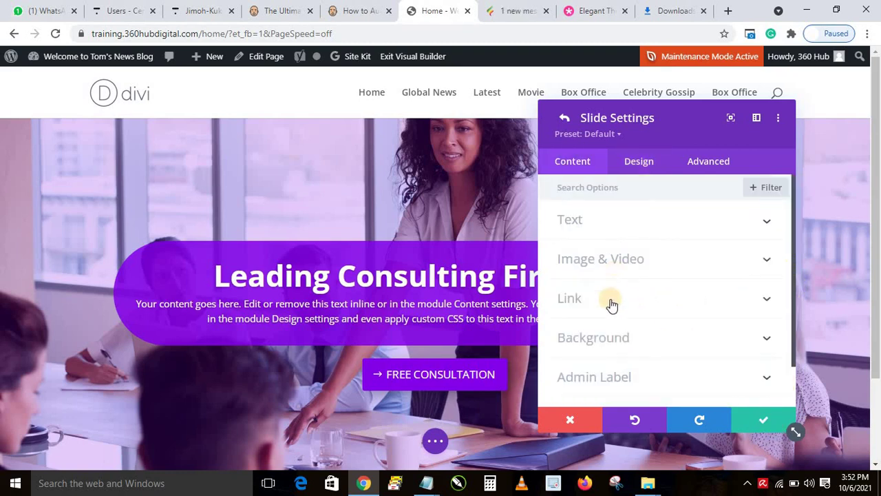
pyautogui.click(580, 309)
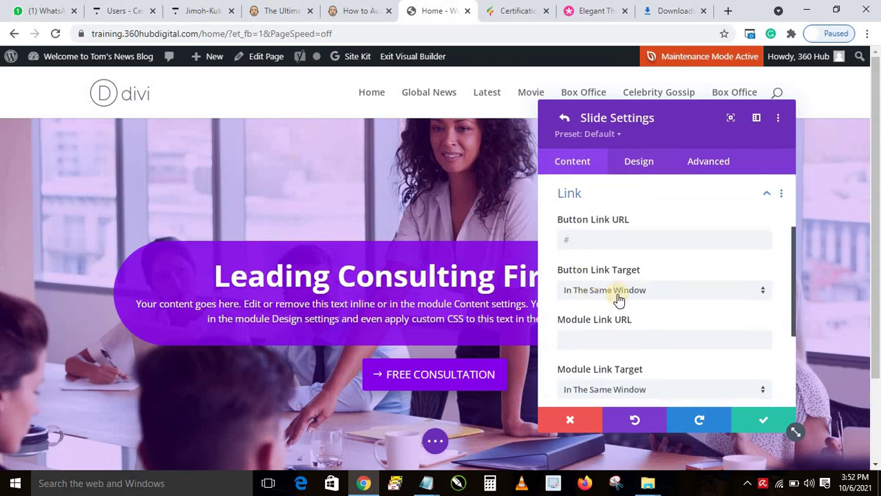
pyautogui.click(582, 239)
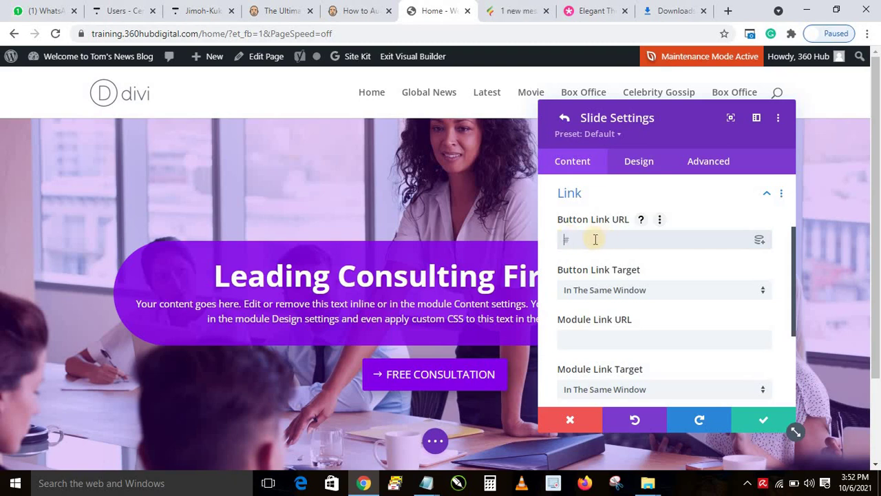
pyautogui.click(760, 419)
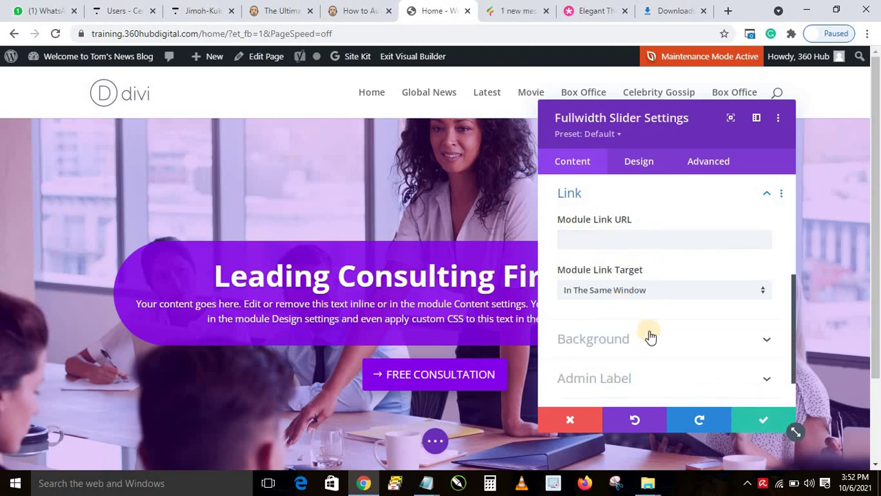
# Step: Open the settings of the second slide and set its title to "Leading Consulting Firm in US"
pyautogui.scroll(1, 659, 245)
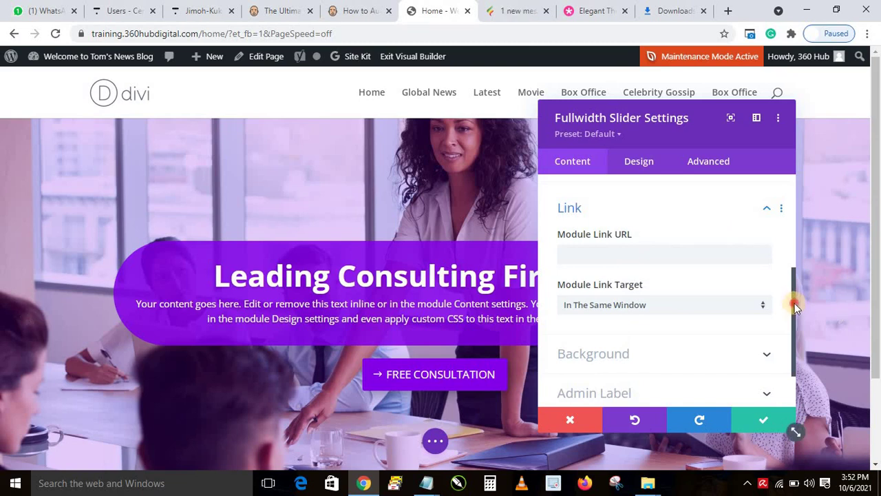
pyautogui.moveTo(794, 303); pyautogui.dragTo(781, 208)
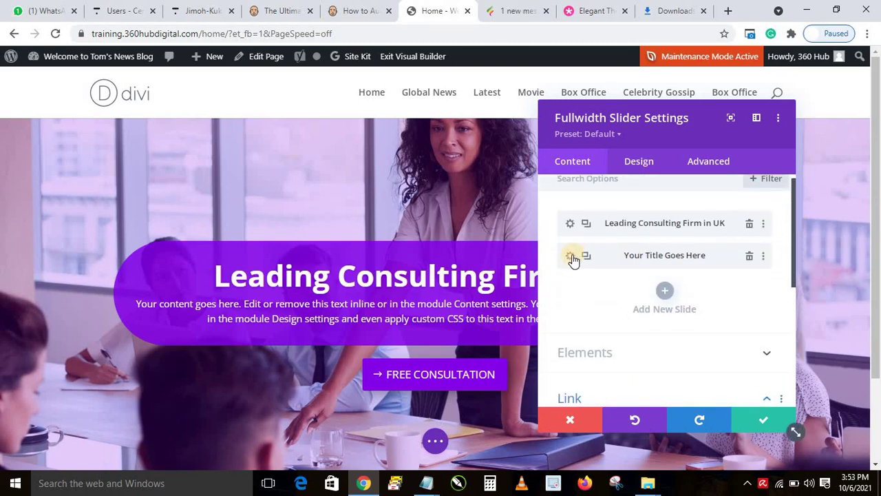
pyautogui.click(570, 255)
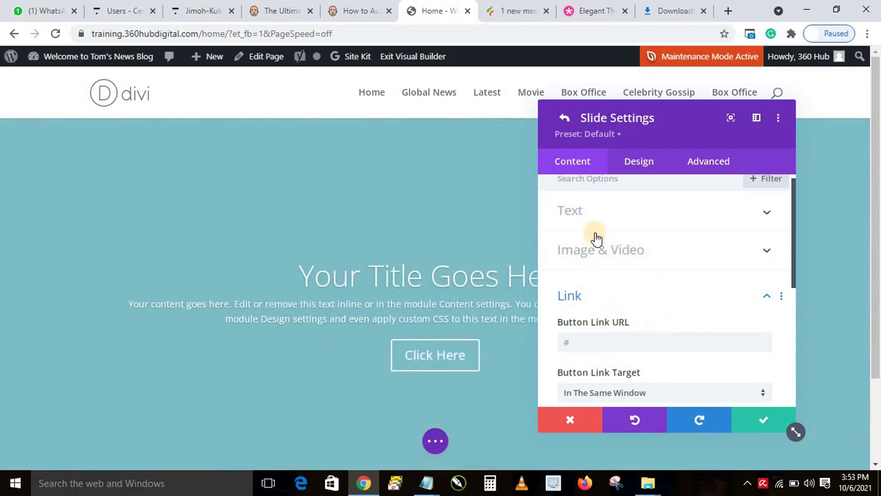
pyautogui.click(582, 215)
pyautogui.tripleClick(604, 269)
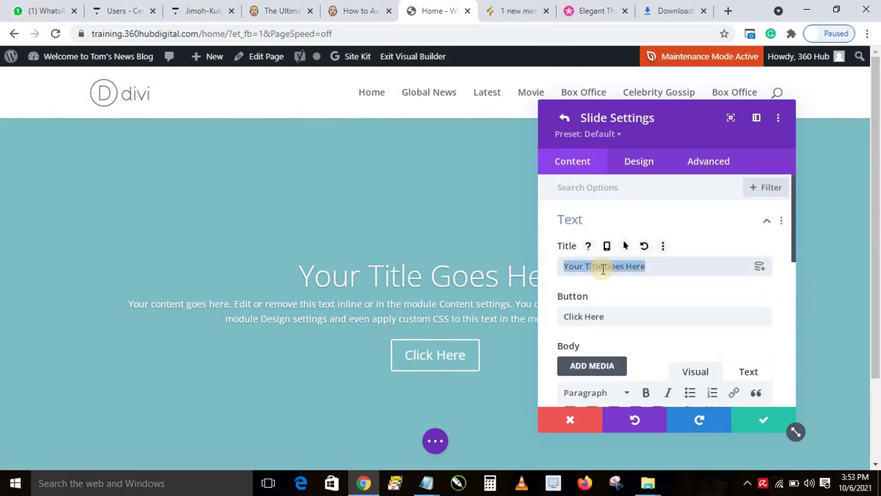
pyautogui.write('L')
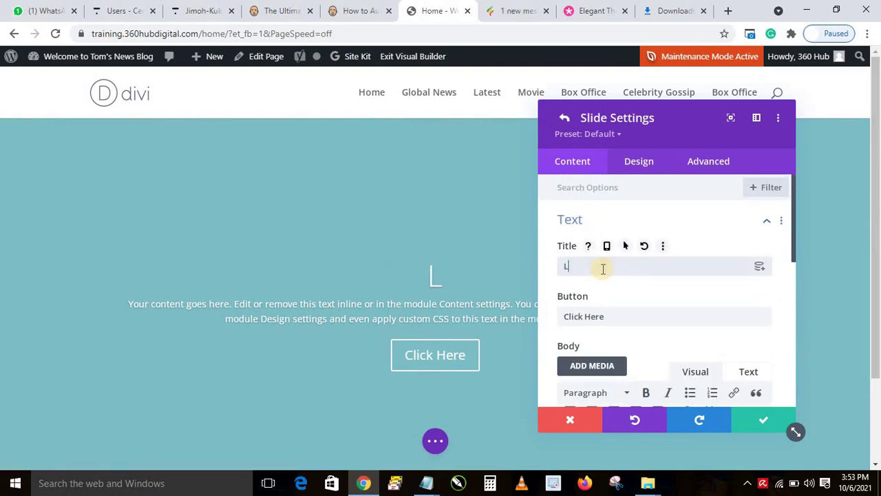
pyautogui.write('eading')
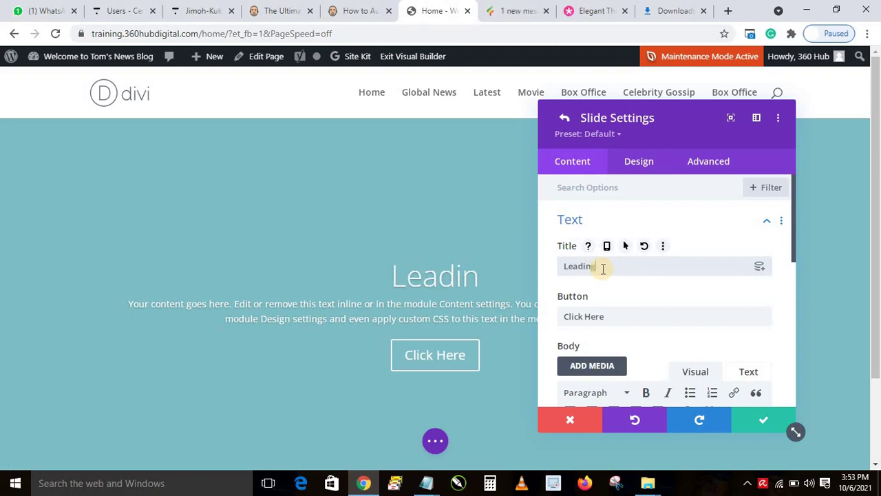
pyautogui.write(' Consul')
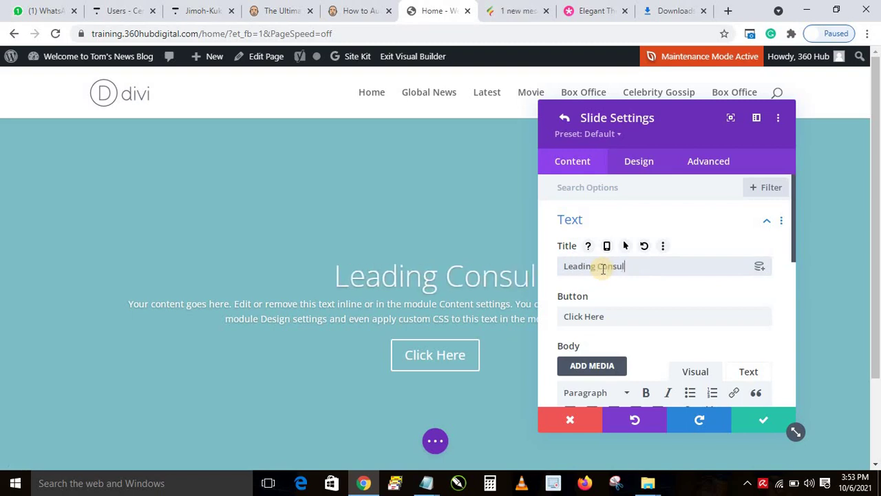
pyautogui.write('ting Firm in ')
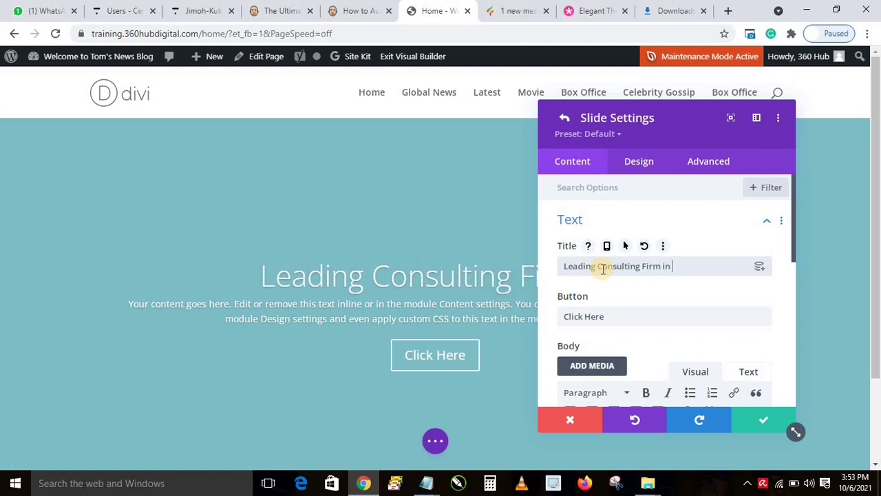
pyautogui.write('US')
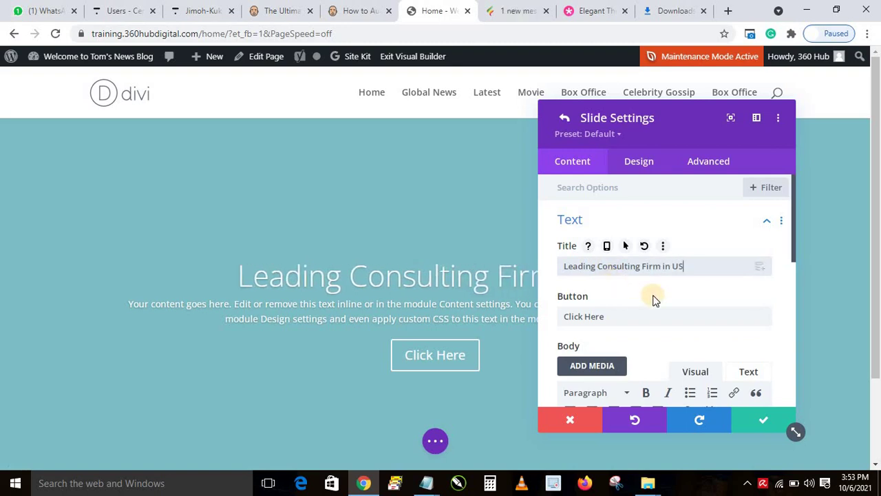
# Step: Change the second slide's button text to "Get Started"
pyautogui.click(630, 316)
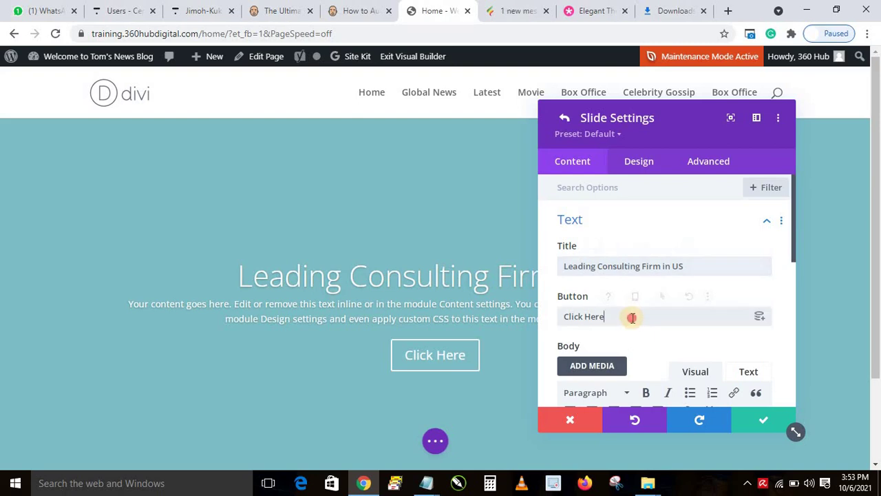
pyautogui.hotkey('ctrl', 'a')
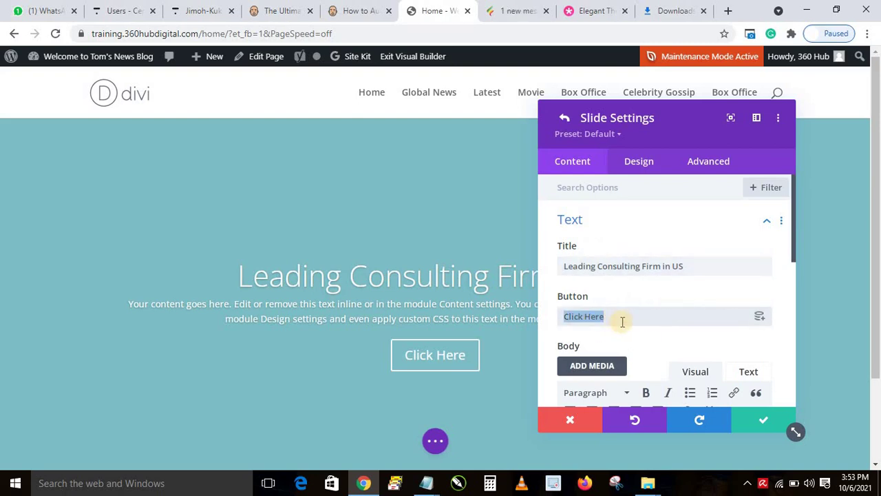
pyautogui.write('G')
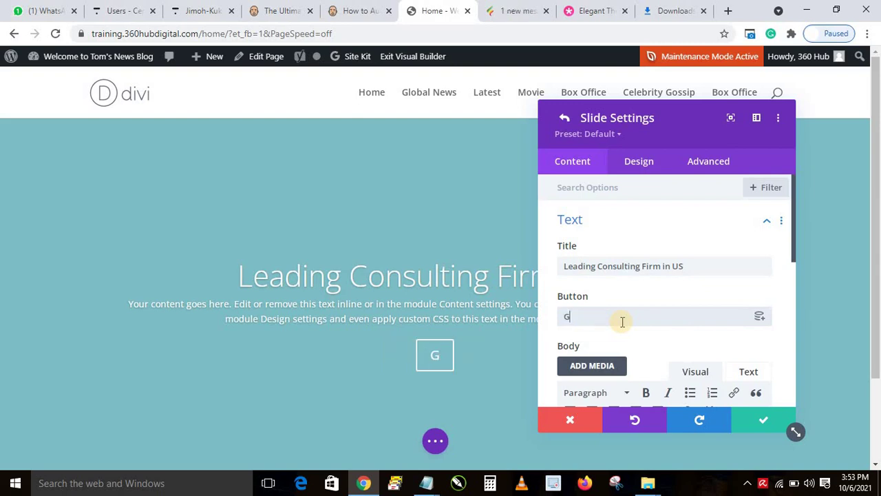
pyautogui.write('et Started')
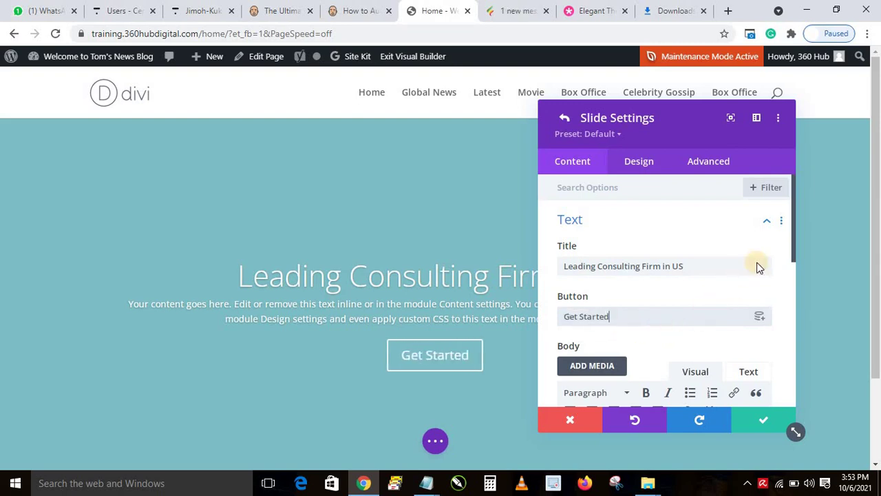
# Step: Upload the platform-for-seminars-and-conferences-and-meetings image from the Downloads folder and use it as the second slide's background image
pyautogui.moveTo(794, 246); pyautogui.dragTo(791, 306)
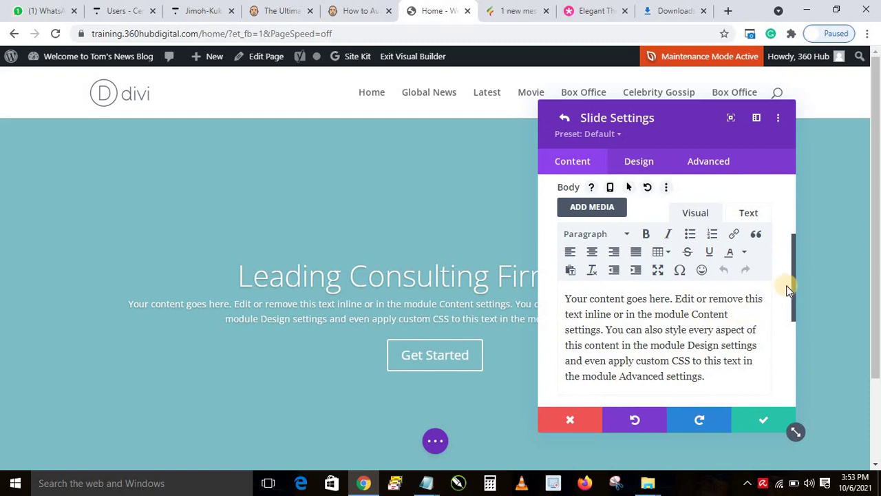
pyautogui.moveTo(794, 295); pyautogui.dragTo(793, 366)
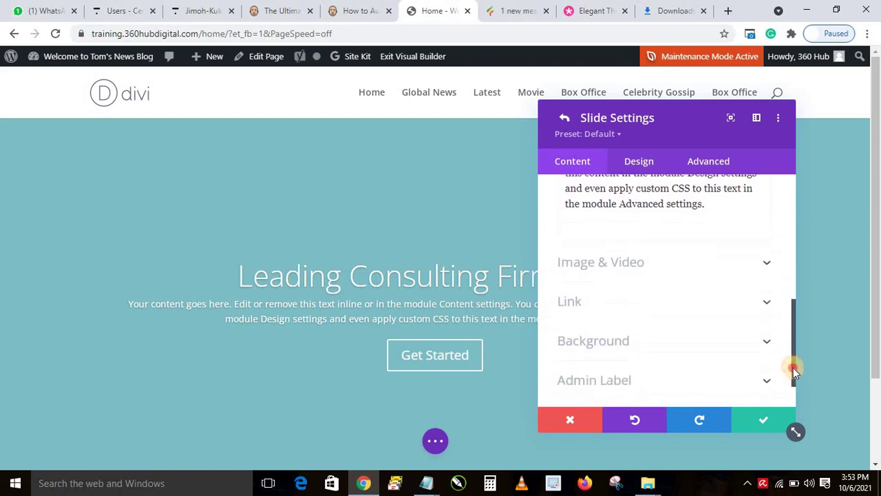
pyautogui.click(611, 334)
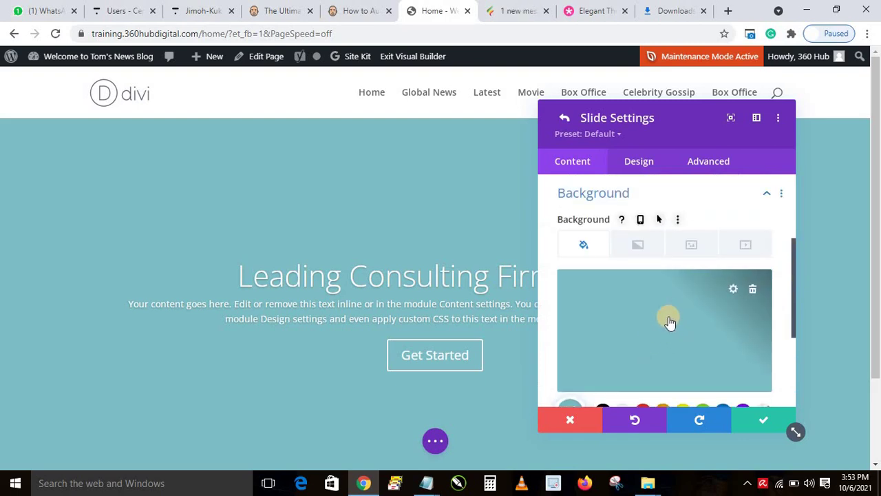
pyautogui.click(694, 246)
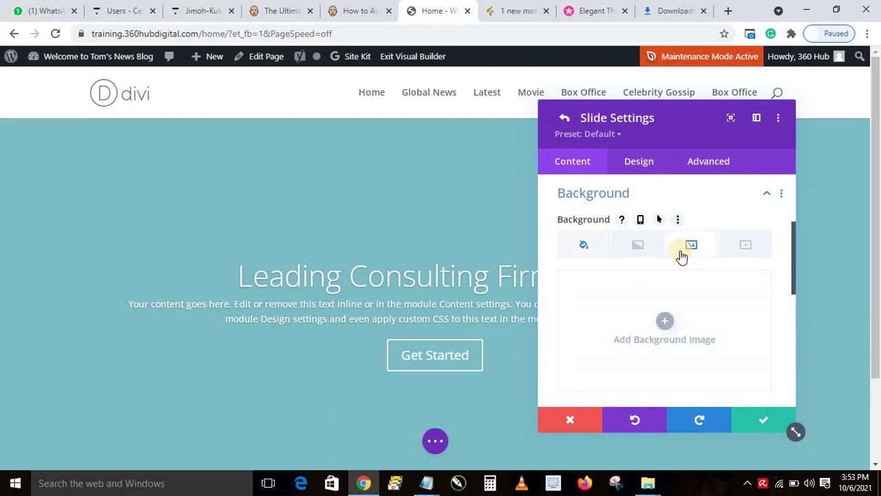
pyautogui.click(666, 325)
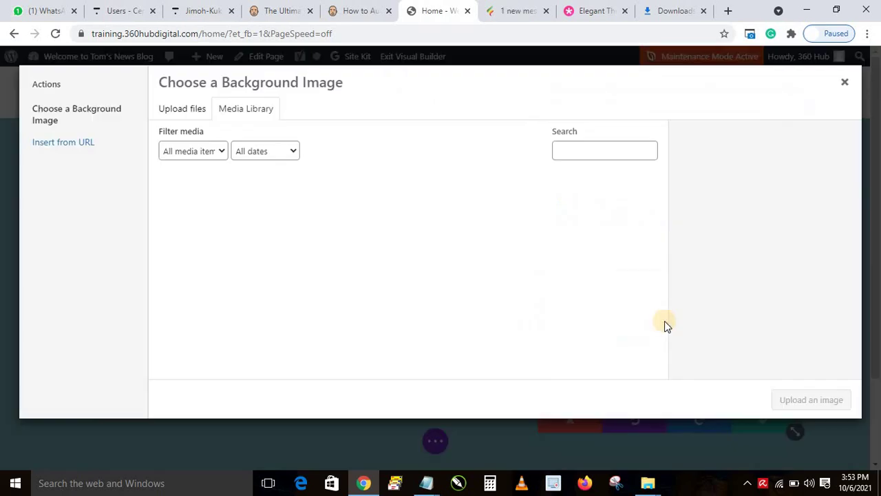
pyautogui.click(180, 110)
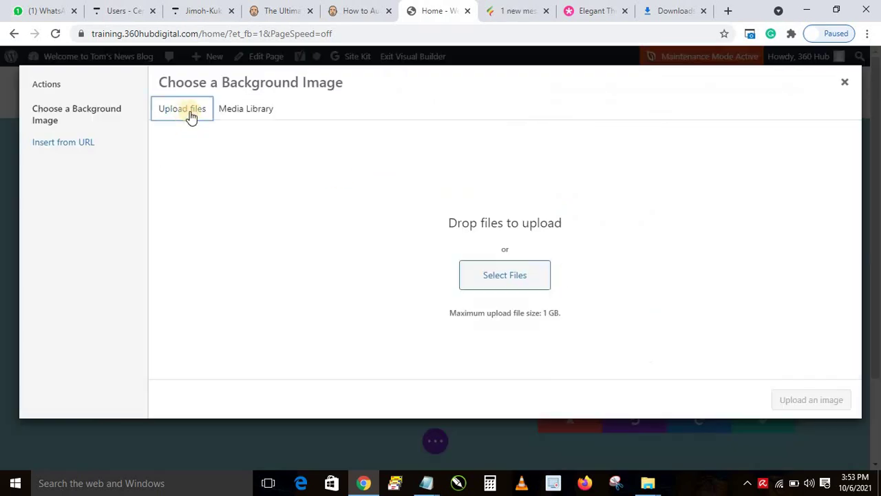
pyautogui.click(496, 285)
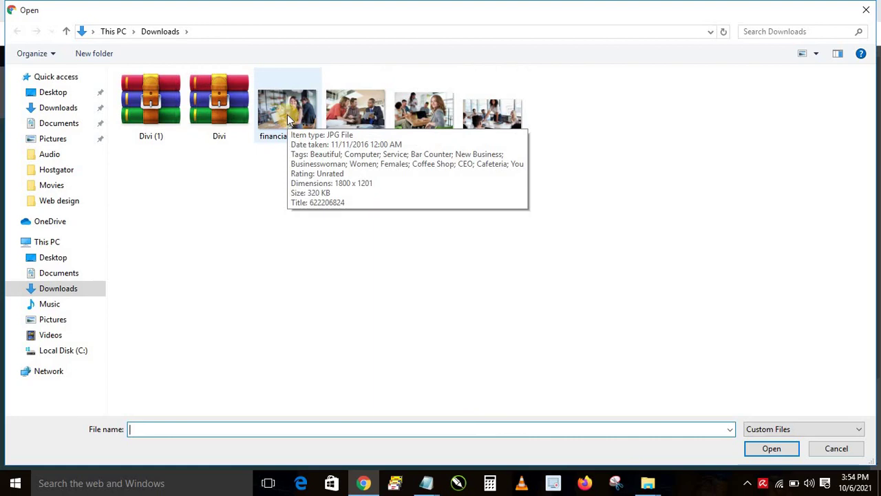
pyautogui.click(424, 114)
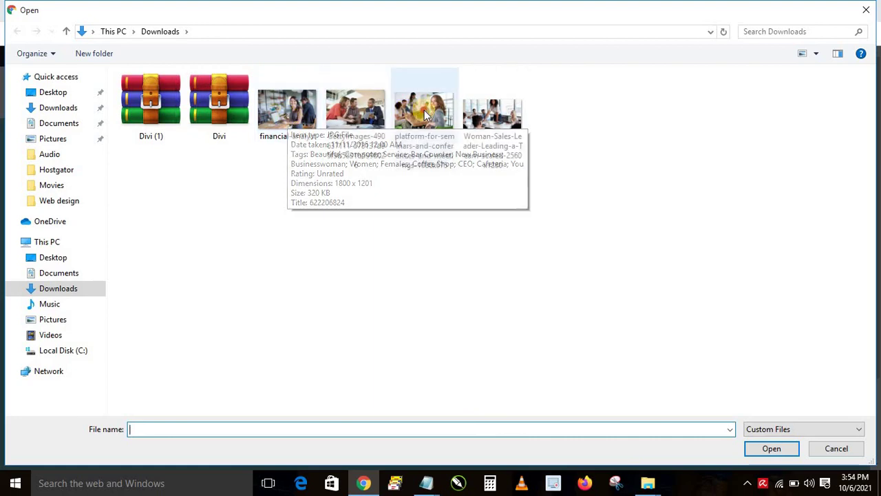
pyautogui.click(774, 450)
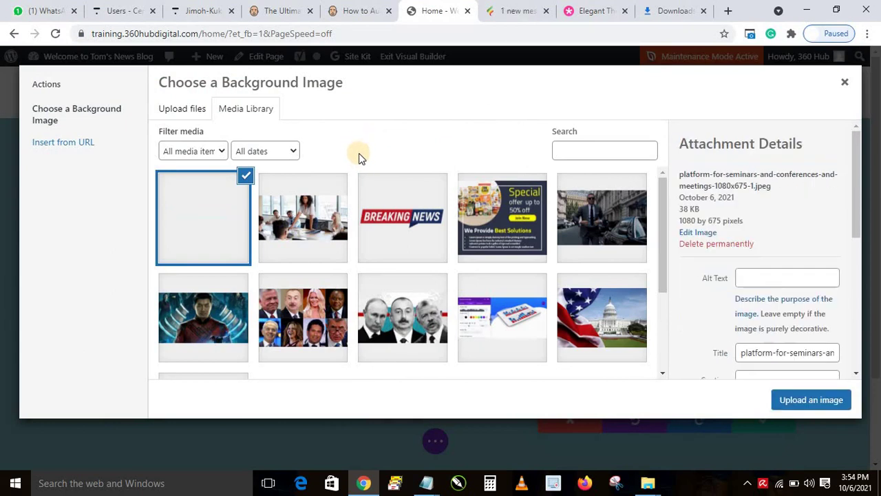
pyautogui.click(822, 401)
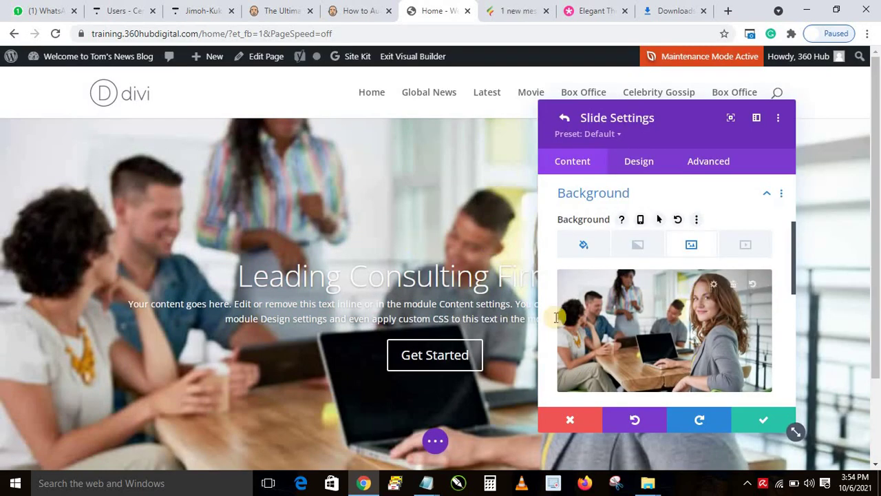
# Step: Check the background image's attachment display settings in the media library and reapply the same image
pyautogui.moveTo(663, 118); pyautogui.dragTo(690, 230)
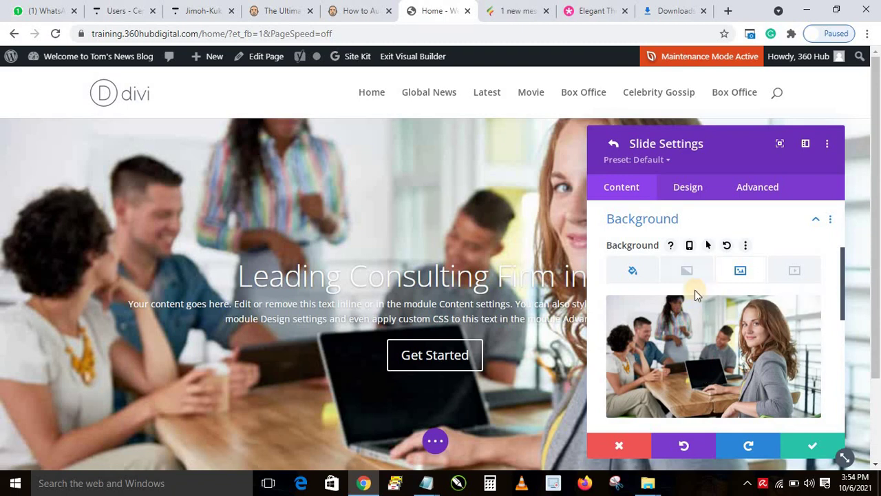
pyautogui.click(711, 351)
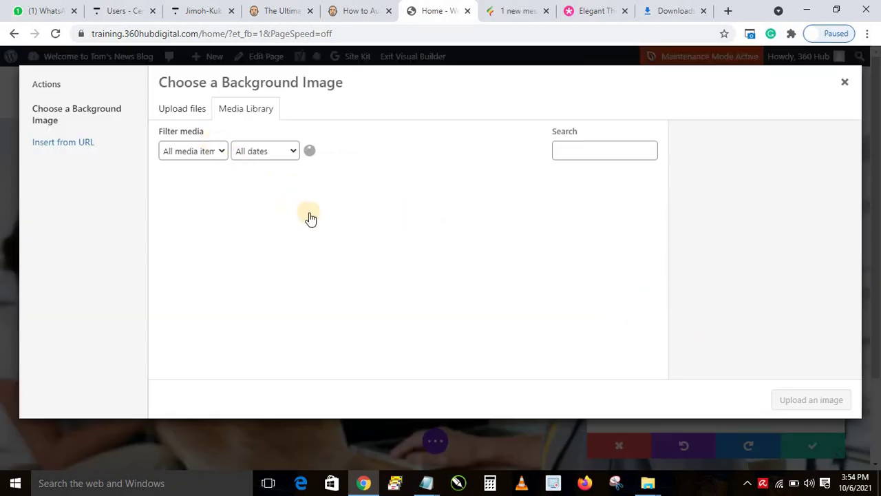
pyautogui.click(208, 219)
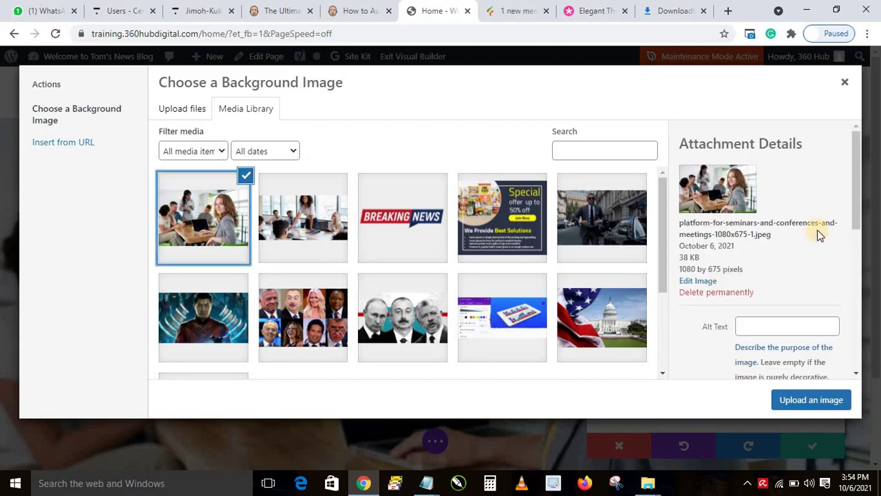
pyautogui.moveTo(853, 228); pyautogui.dragTo(856, 357)
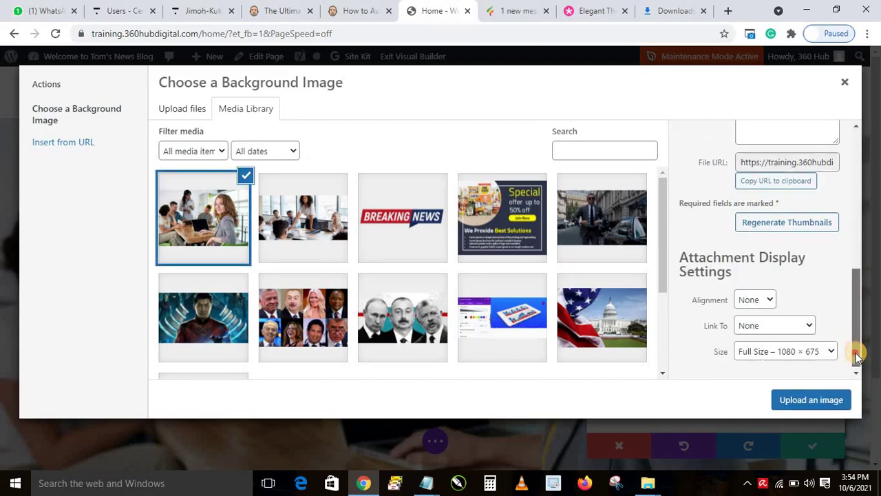
pyautogui.click(812, 401)
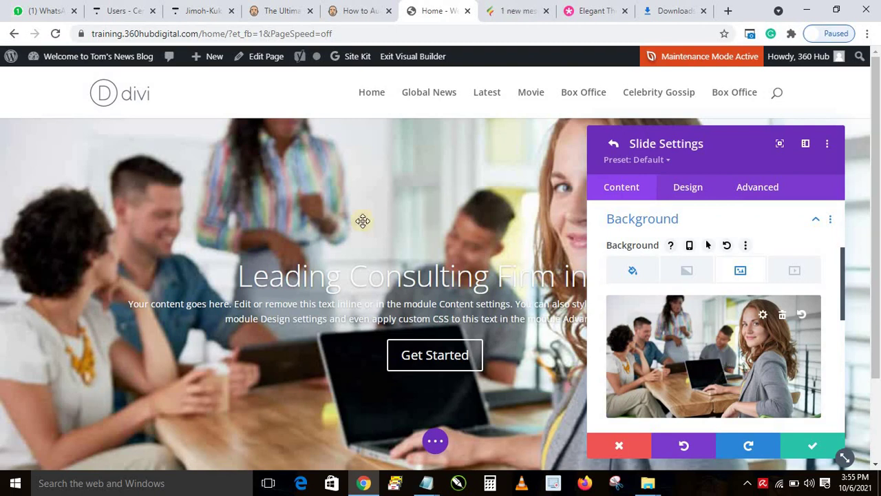
# Step: Enable the background overlay on the second slide and set the overlay color to #232323
pyautogui.click(689, 191)
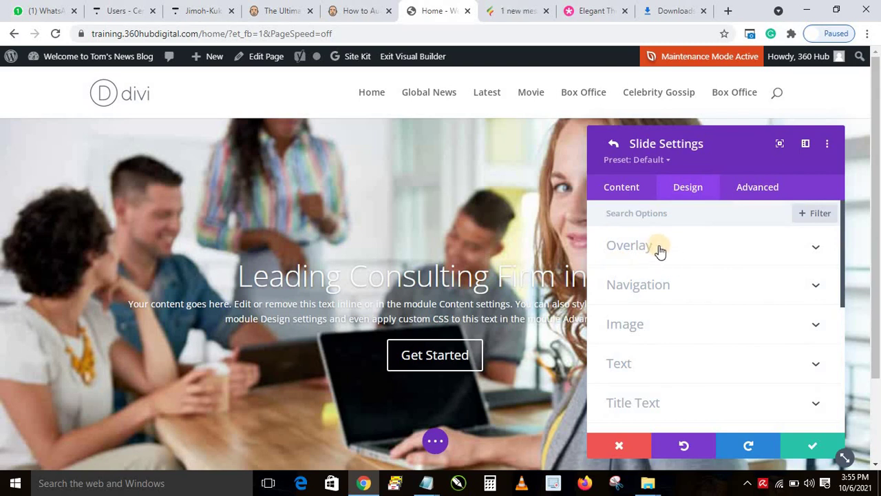
pyautogui.click(660, 251)
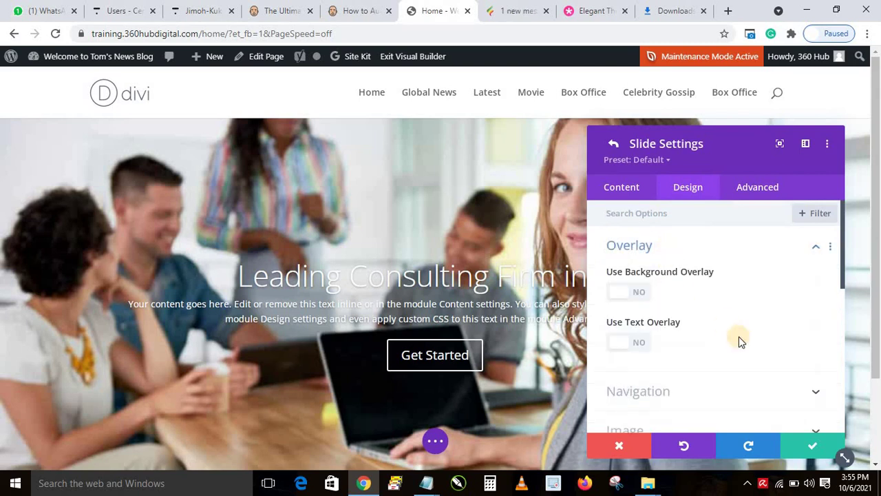
pyautogui.click(638, 293)
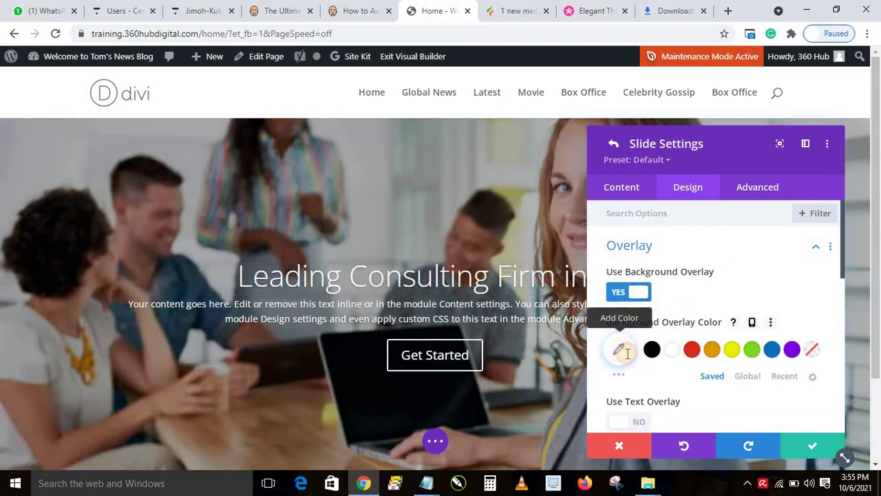
pyautogui.click(620, 351)
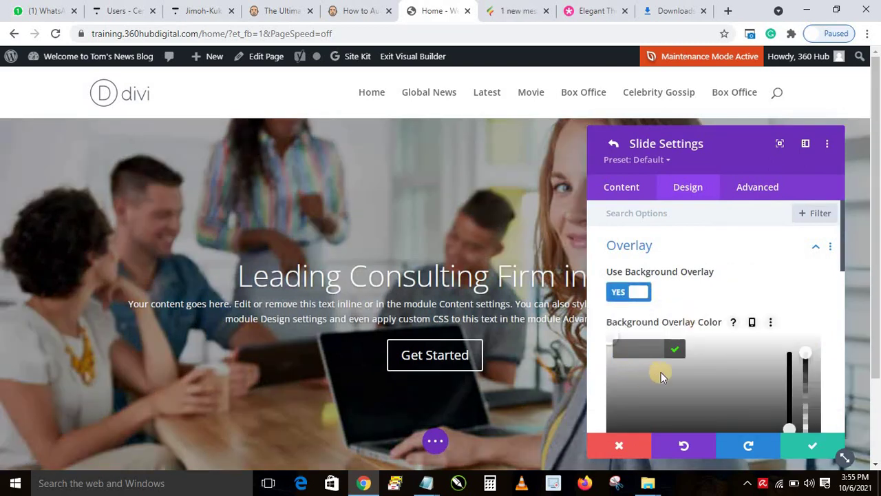
pyautogui.click(837, 274)
pyautogui.scroll(-2, 832, 282)
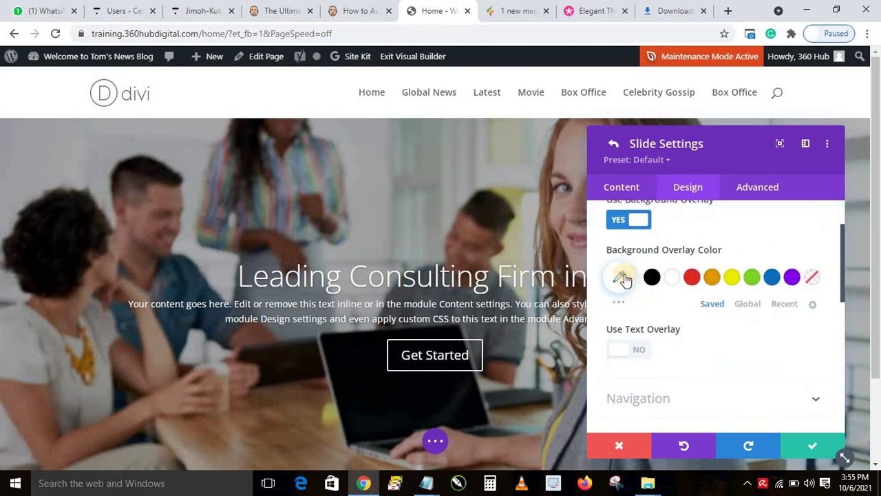
pyautogui.click(623, 279)
pyautogui.moveTo(621, 305); pyautogui.dragTo(617, 353)
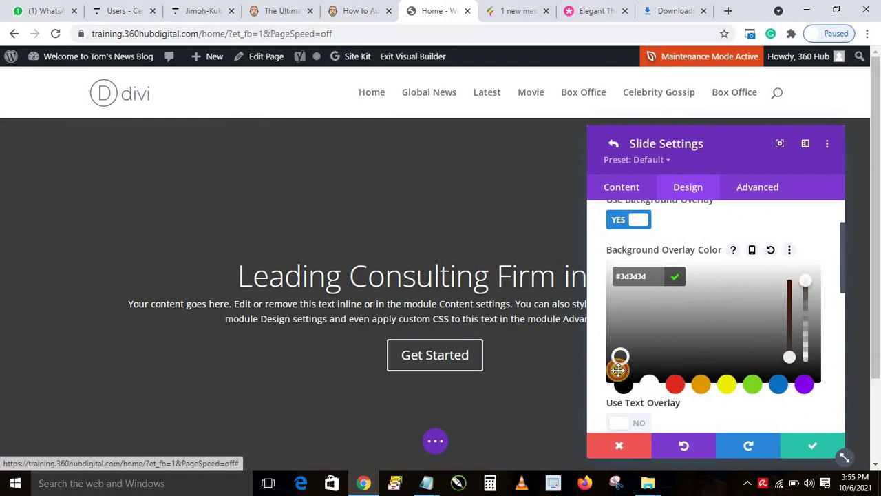
pyautogui.moveTo(617, 370); pyautogui.dragTo(616, 372)
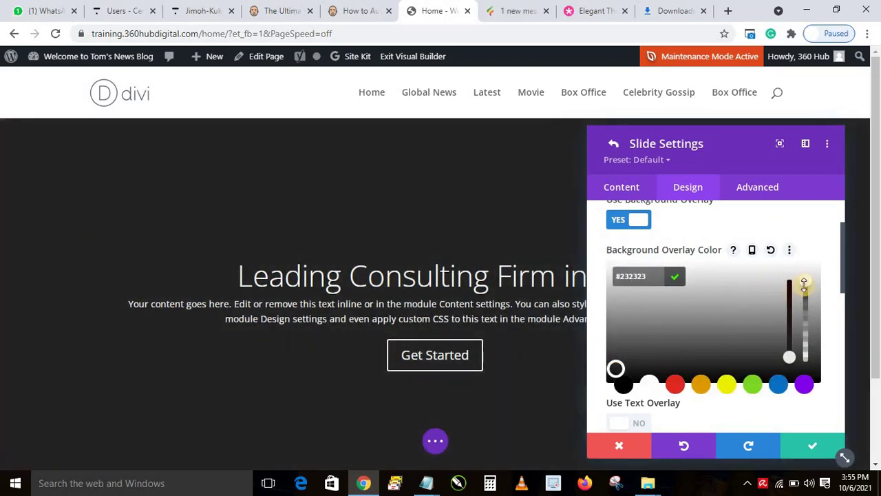
# Step: Try a semi-transparent blue background overlay, rgba(12,113,195,0.92), on the second slide
pyautogui.moveTo(806, 285); pyautogui.dragTo(802, 311)
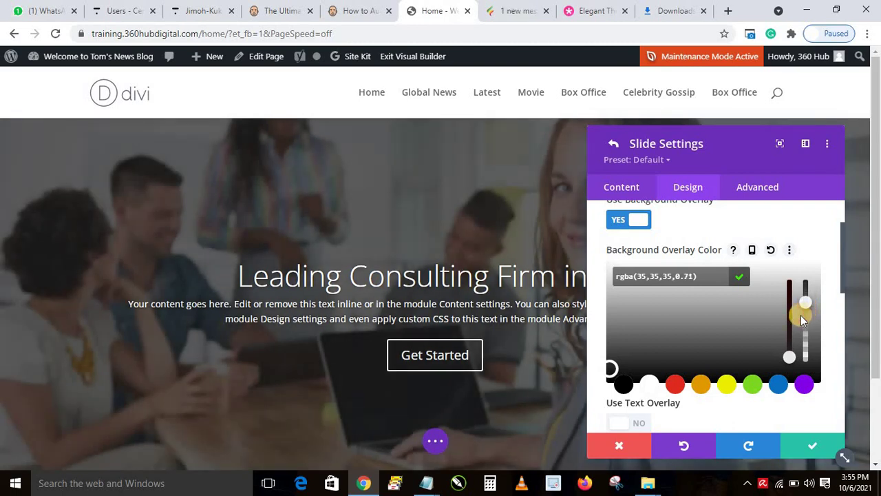
pyautogui.click(779, 385)
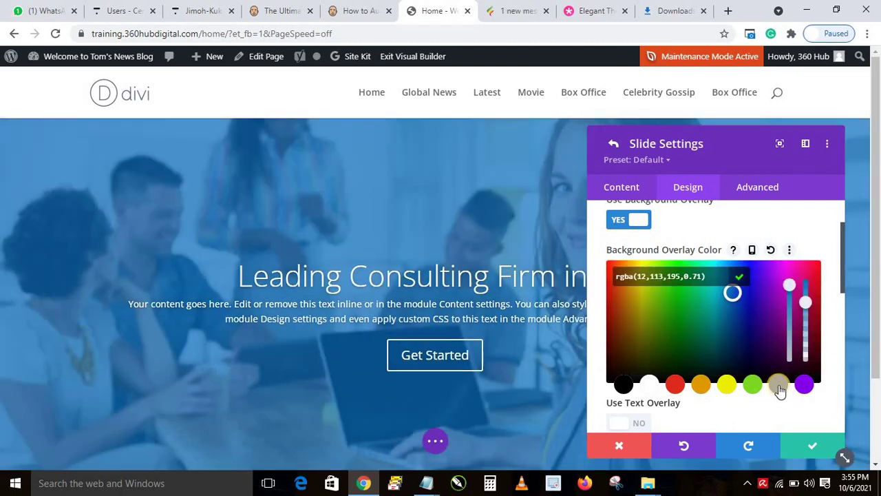
pyautogui.moveTo(804, 299); pyautogui.dragTo(804, 292)
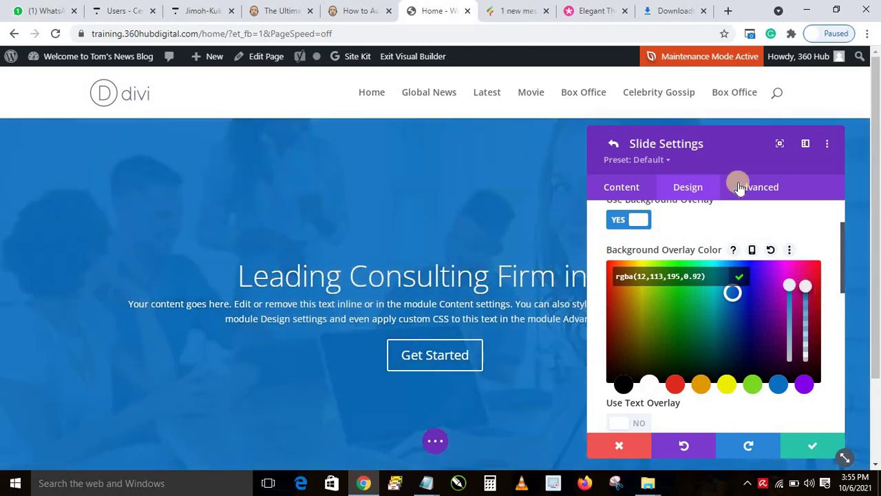
# Step: Set the second slide's background overlay to black and reduce its opacity so the photo shows through
pyautogui.moveTo(729, 137); pyautogui.dragTo(735, 180)
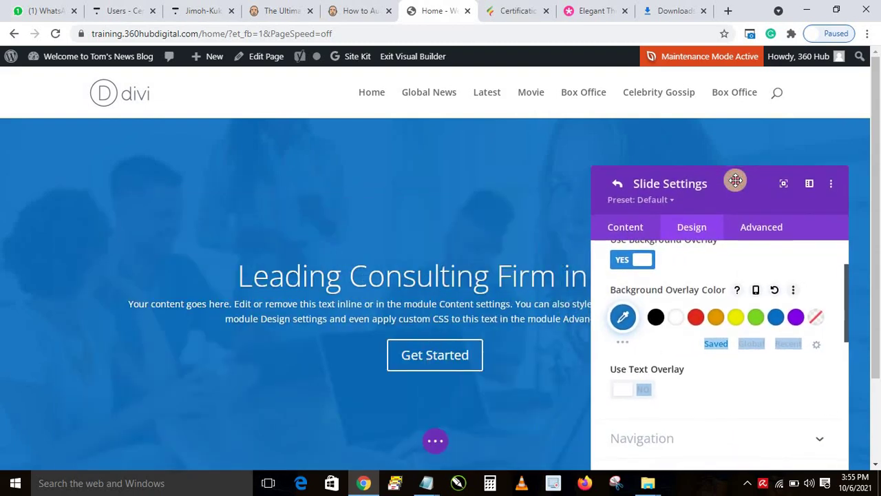
pyautogui.click(623, 315)
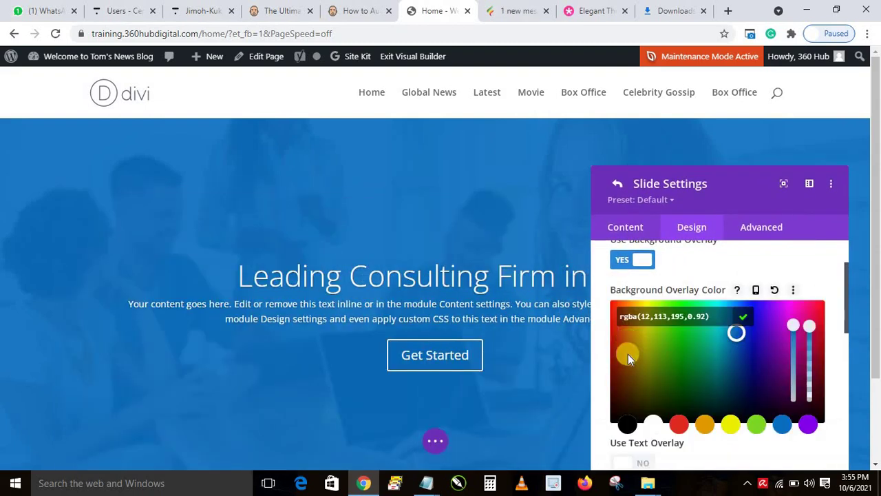
pyautogui.click(627, 424)
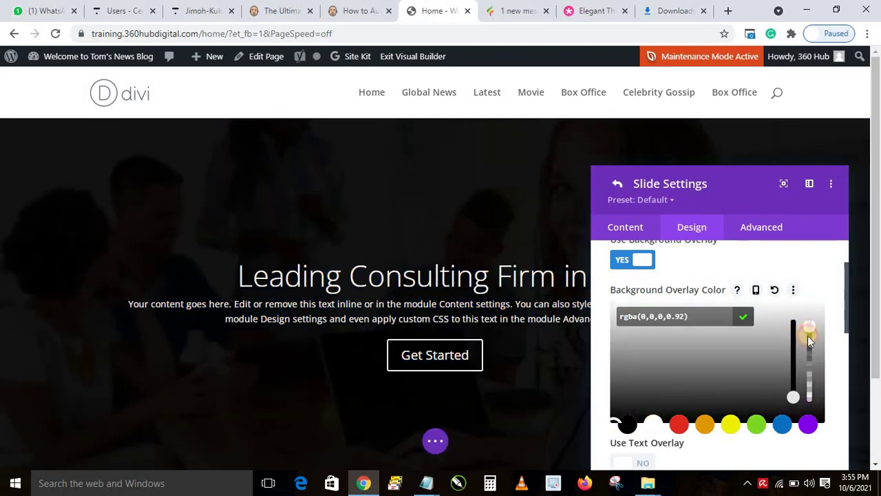
pyautogui.moveTo(808, 336); pyautogui.dragTo(809, 360)
pyautogui.click(751, 319)
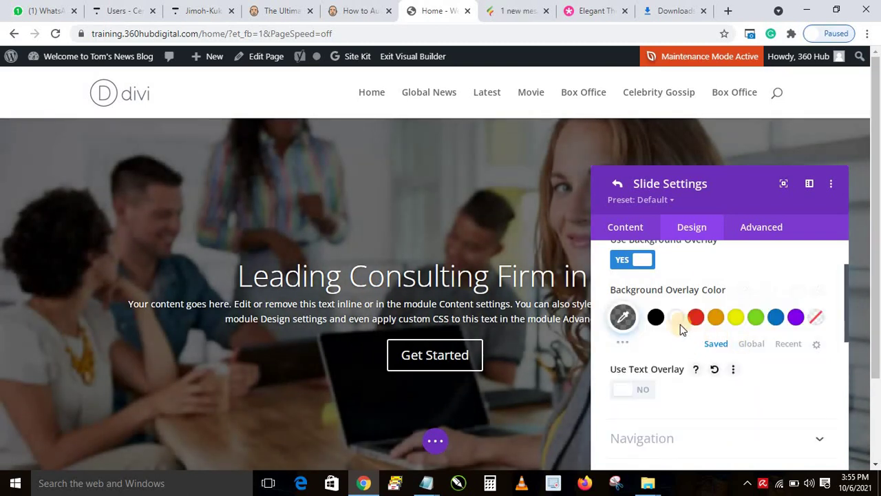
# Step: Set the second slide's title font weight to Bold
pyautogui.moveTo(847, 299); pyautogui.dragTo(840, 338)
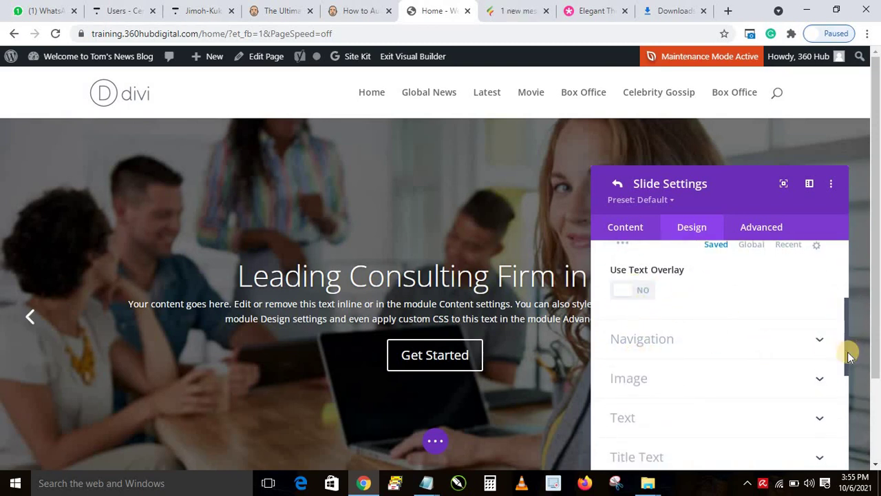
pyautogui.moveTo(848, 353); pyautogui.dragTo(845, 404)
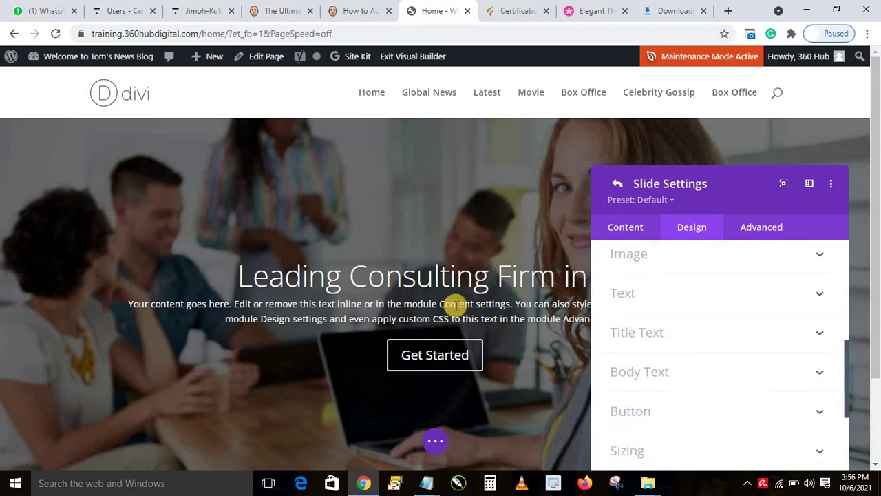
pyautogui.click(642, 334)
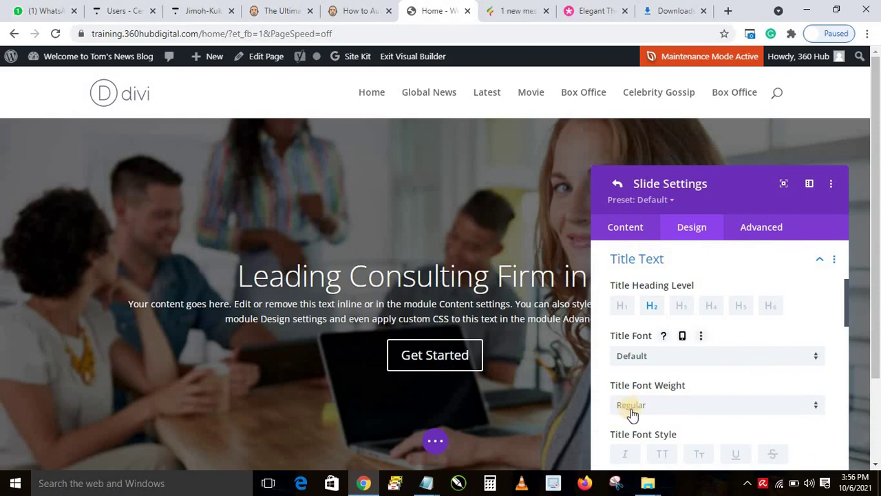
pyautogui.click(637, 413)
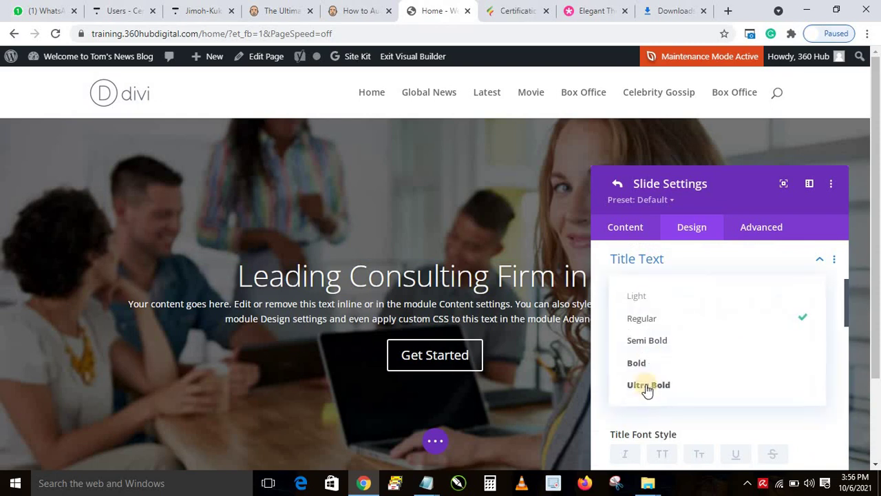
pyautogui.click(686, 369)
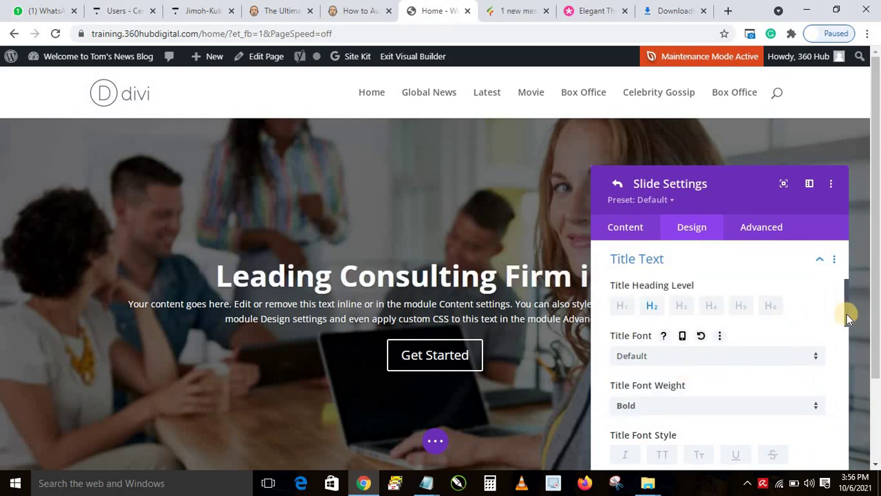
# Step: Set the second slide's body text size to 15px
pyautogui.moveTo(840, 334); pyautogui.dragTo(826, 434)
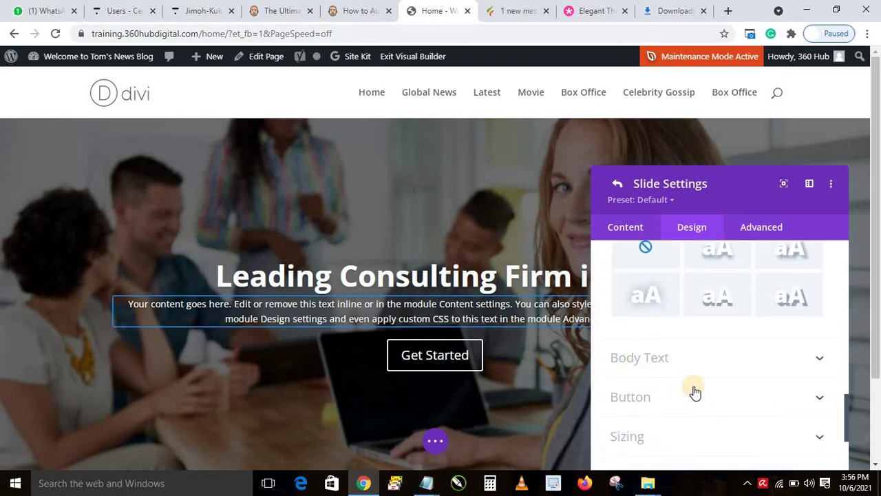
pyautogui.click(809, 355)
pyautogui.moveTo(847, 320); pyautogui.dragTo(820, 370)
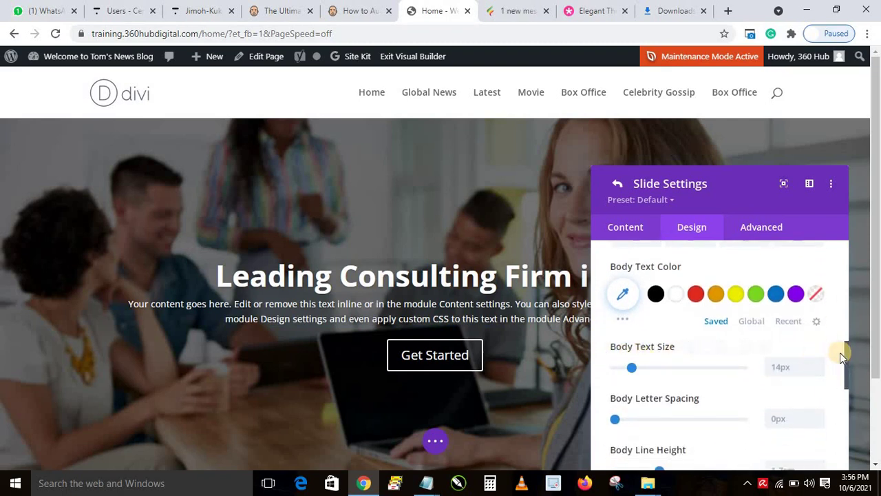
pyautogui.click(817, 363)
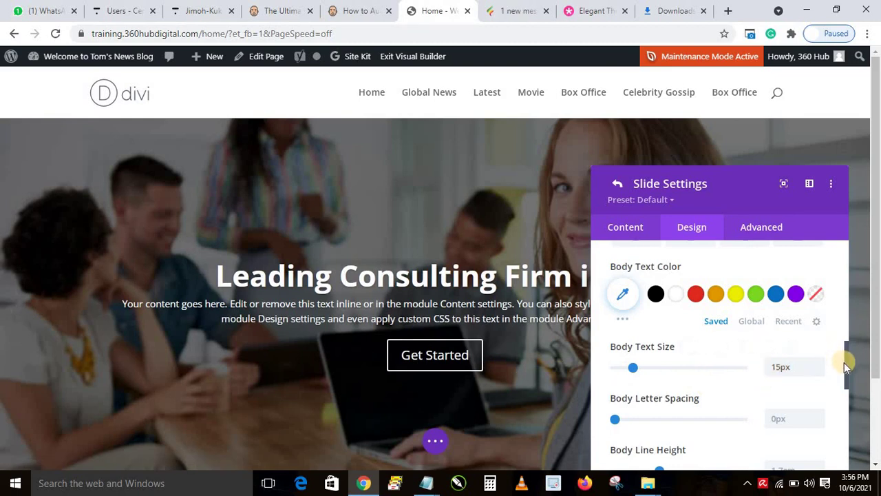
# Step: Enable custom styles for the second slide's button and give it the saved blue background color
pyautogui.moveTo(847, 356); pyautogui.dragTo(837, 424)
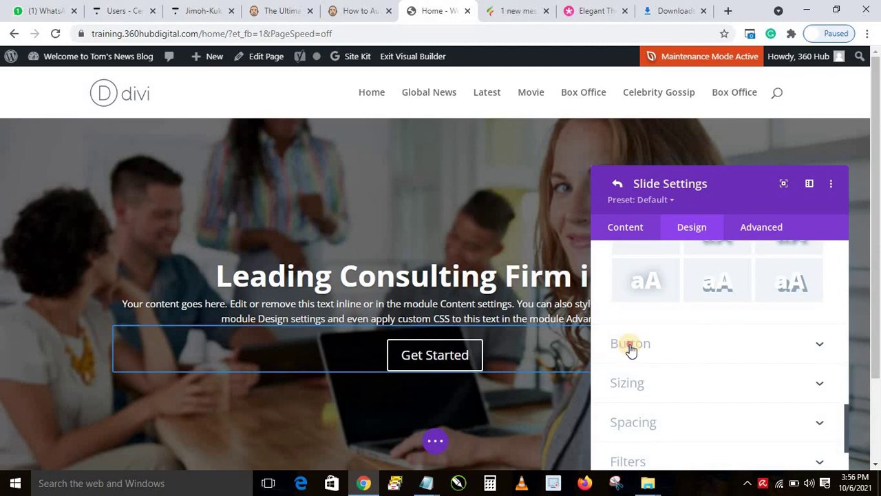
pyautogui.click(631, 345)
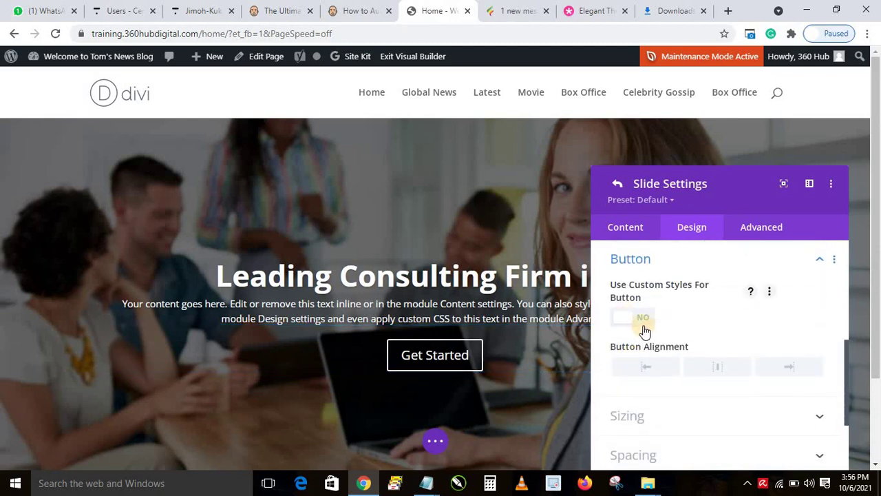
pyautogui.click(640, 318)
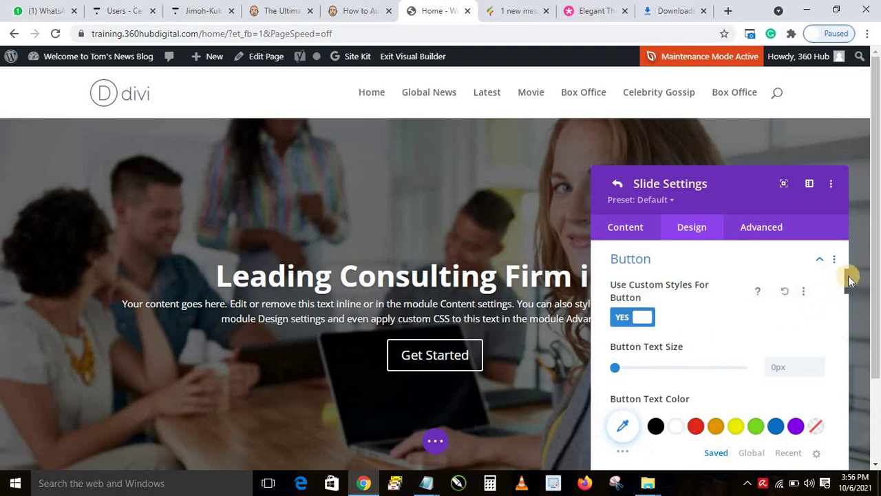
pyautogui.moveTo(847, 278); pyautogui.dragTo(839, 309)
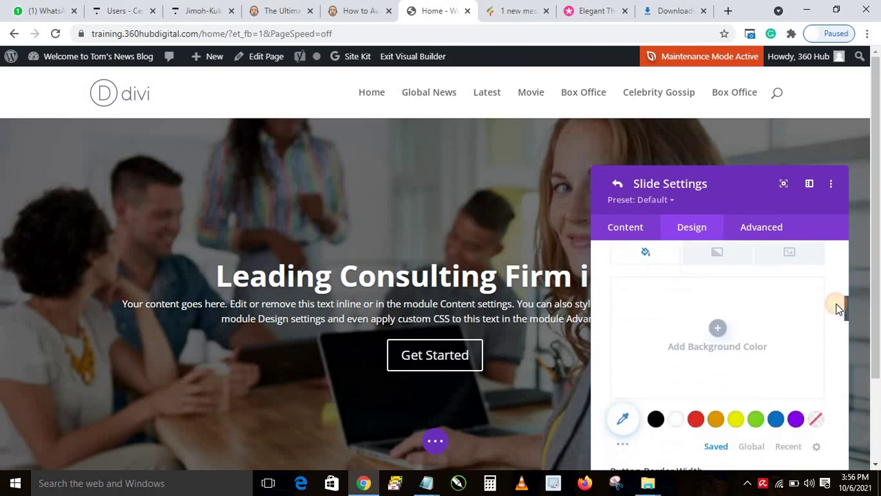
pyautogui.click(775, 419)
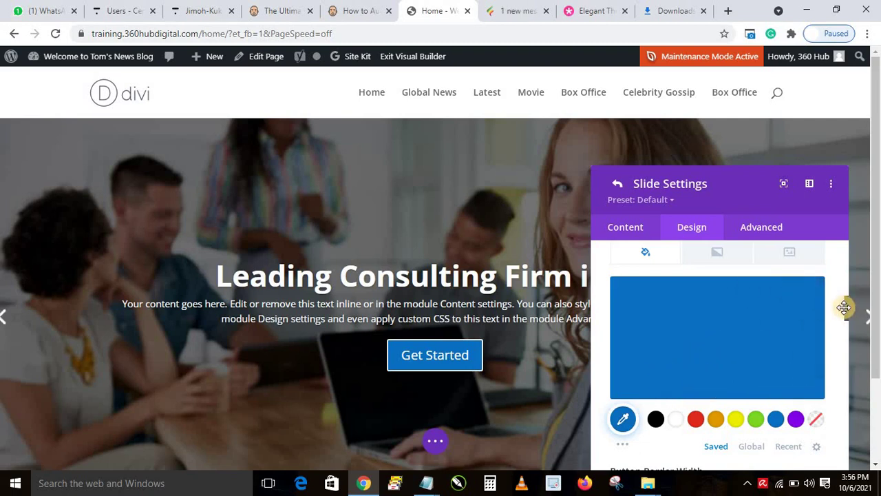
# Step: Try the all-uppercase font style on the second slide's button text, then undo it
pyautogui.moveTo(847, 312); pyautogui.dragTo(816, 358)
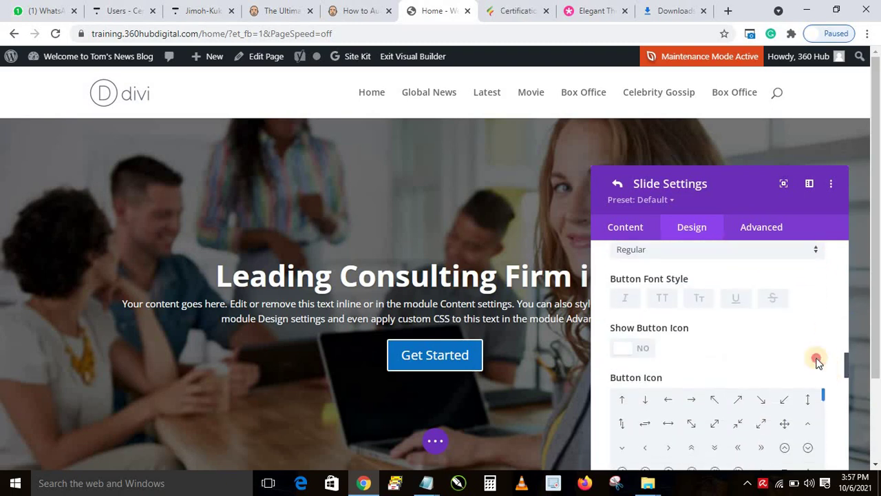
pyautogui.click(661, 301)
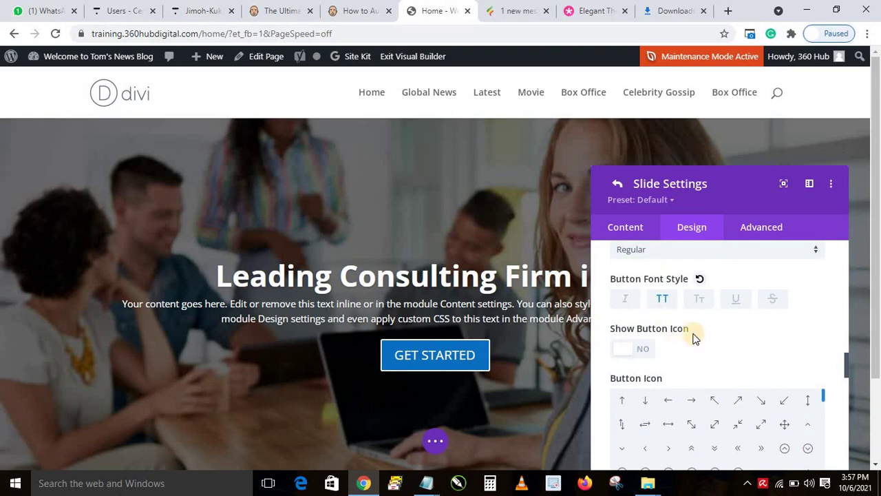
pyautogui.hotkey('ctrl', 'z')
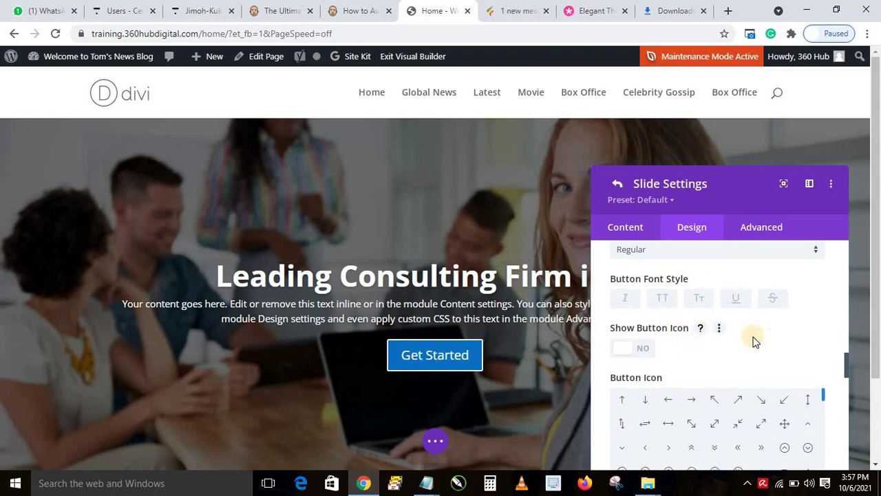
# Step: Look through the remaining button options and save the second slide's settings
pyautogui.moveTo(846, 360); pyautogui.dragTo(838, 374)
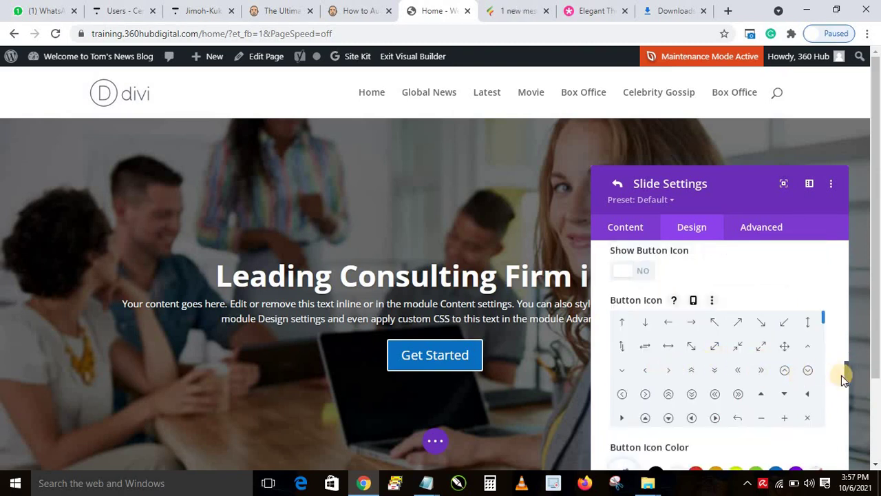
pyautogui.click(844, 384)
pyautogui.moveTo(841, 391); pyautogui.dragTo(846, 411)
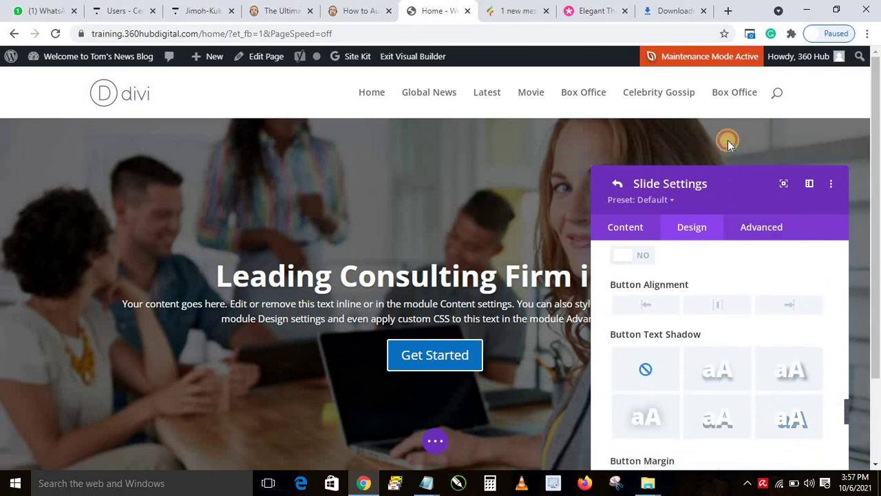
pyautogui.moveTo(728, 182); pyautogui.dragTo(725, 140)
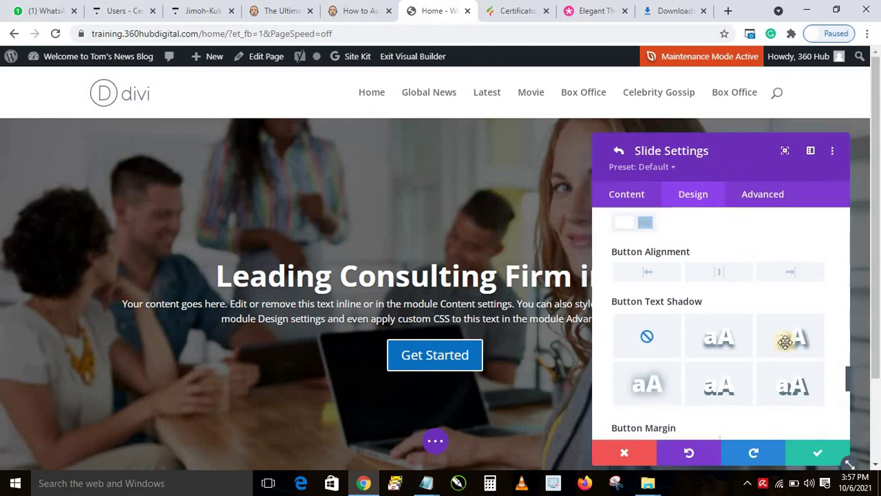
pyautogui.click(811, 446)
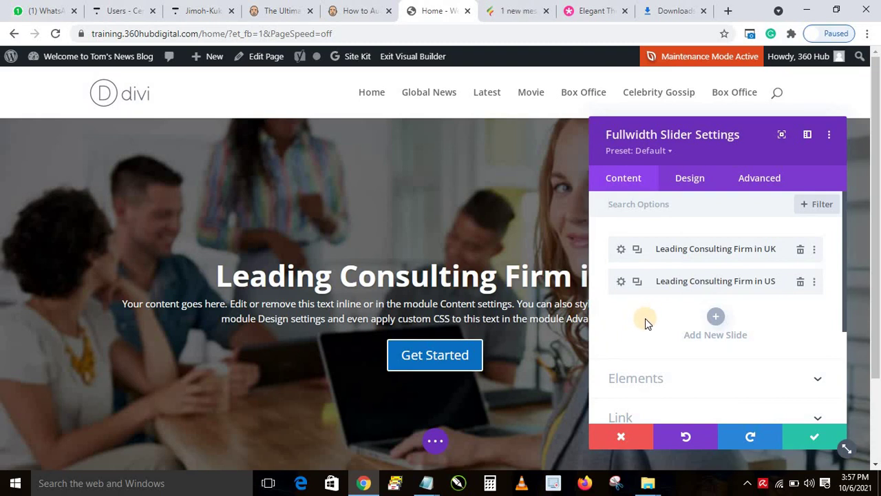
# Step: Add a third slide with the title "Leading Consulting Firm in UK" and the button text "GET QUOTE"
pyautogui.click(721, 317)
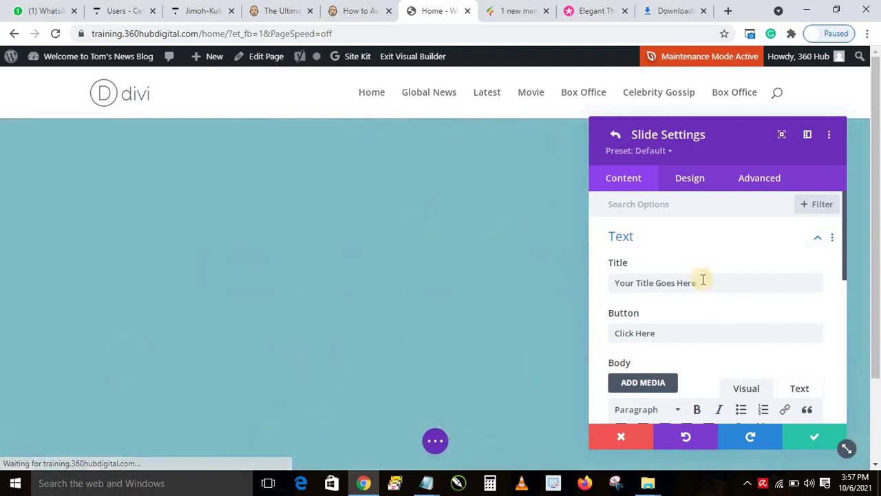
pyautogui.tripleClick(666, 284)
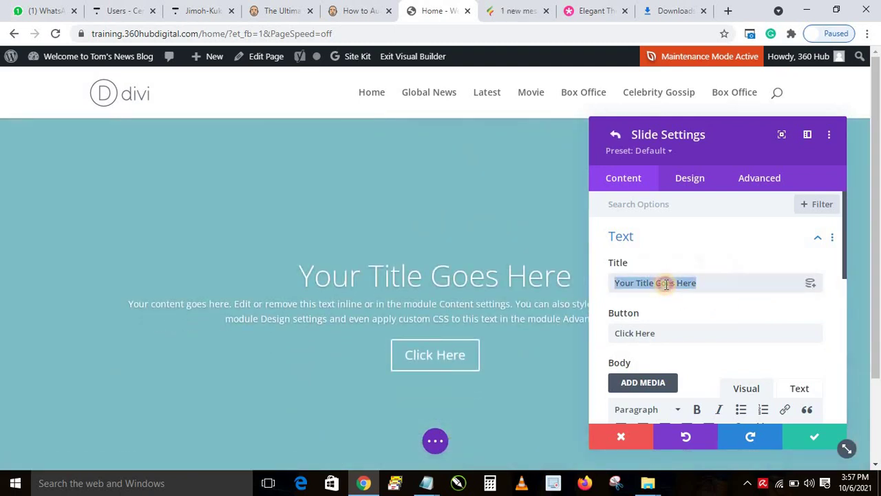
pyautogui.write('Con')
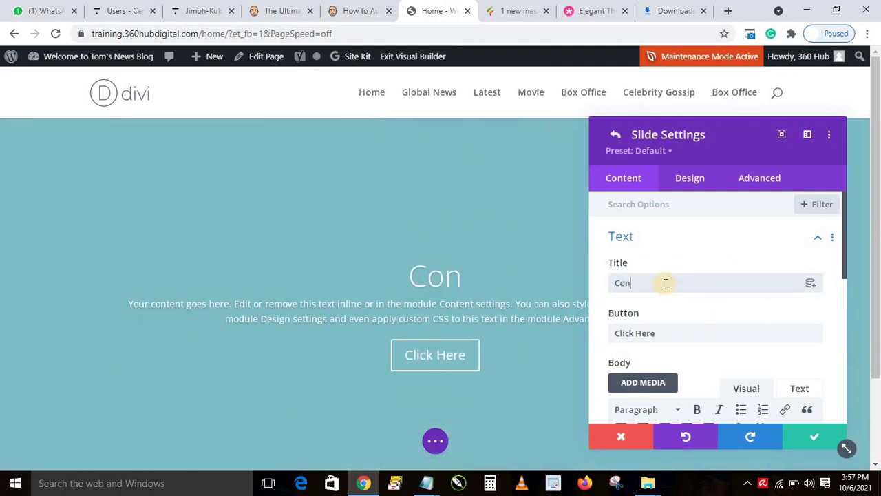
pyautogui.press('BackSpace')
pyautogui.press('BackSpace')
pyautogui.press('BackSpace')
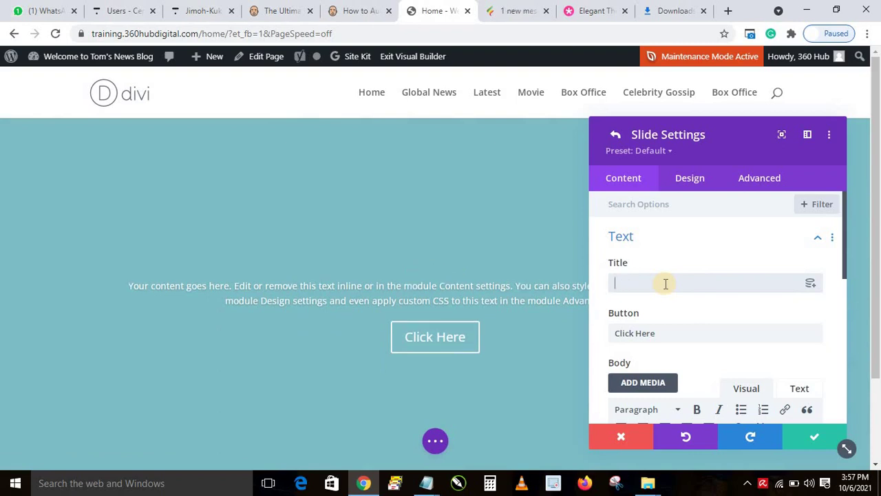
pyautogui.write('Leadin')
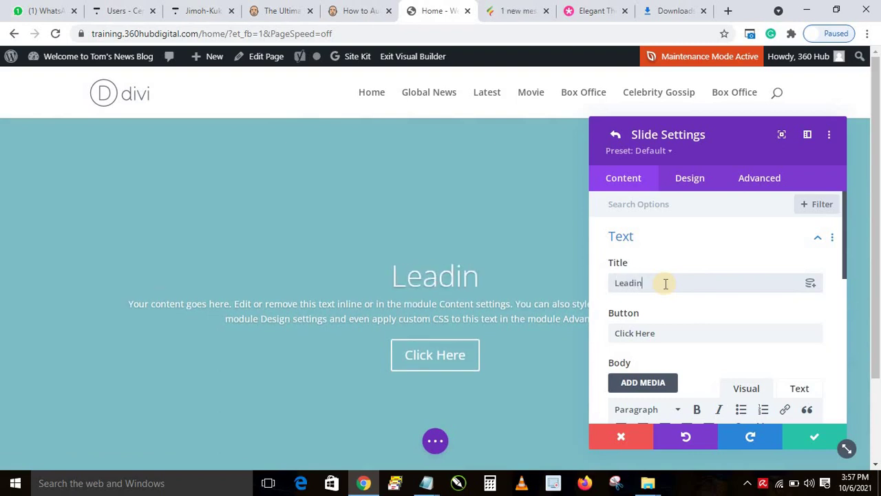
pyautogui.write('g Consul')
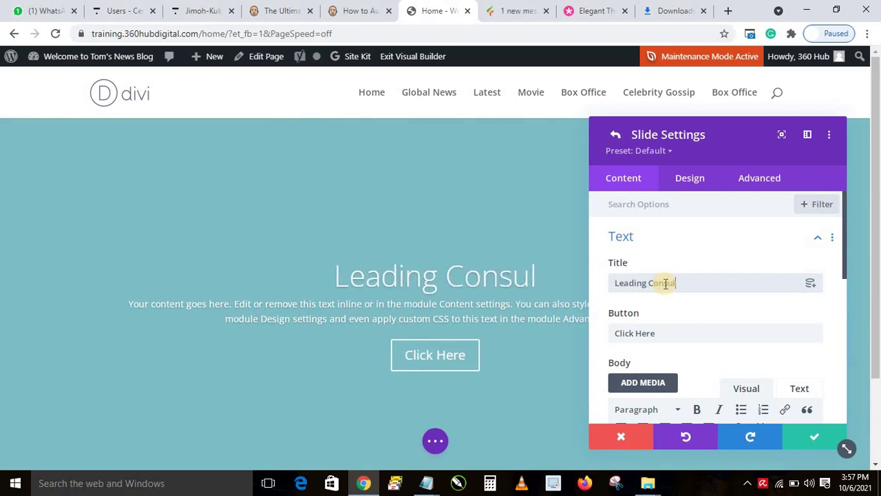
pyautogui.write('ting Fi')
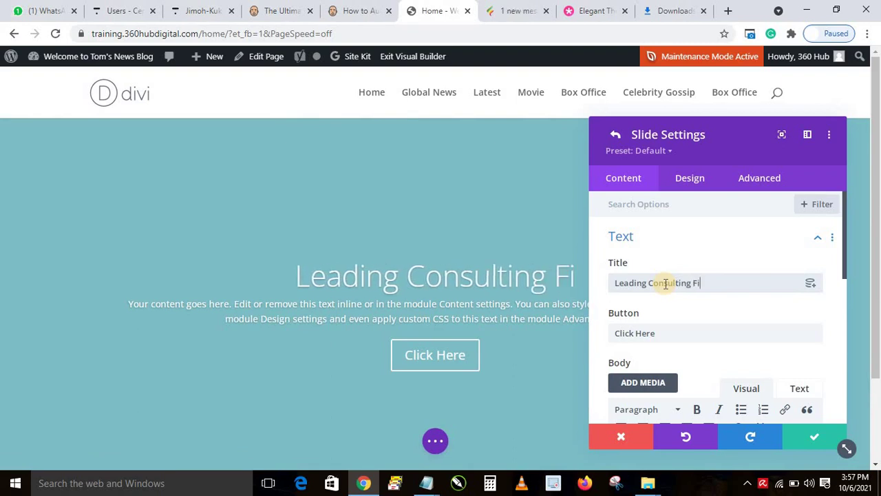
pyautogui.write('rm in')
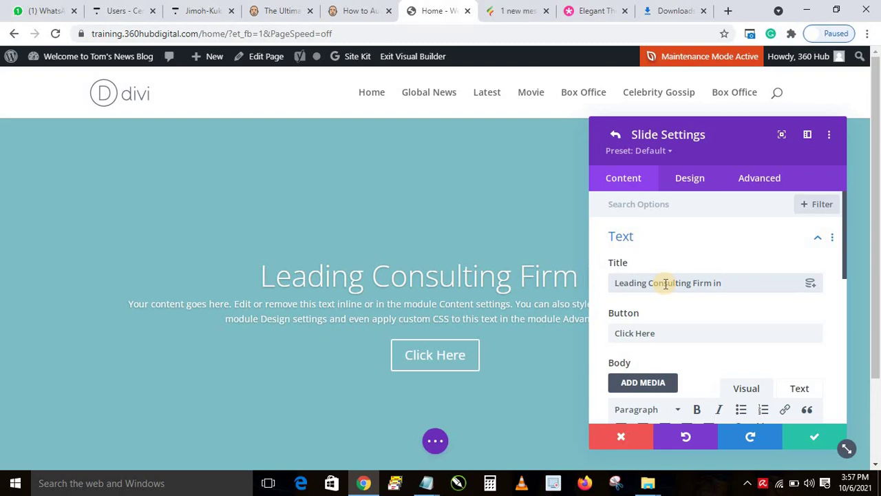
pyautogui.write(' UK')
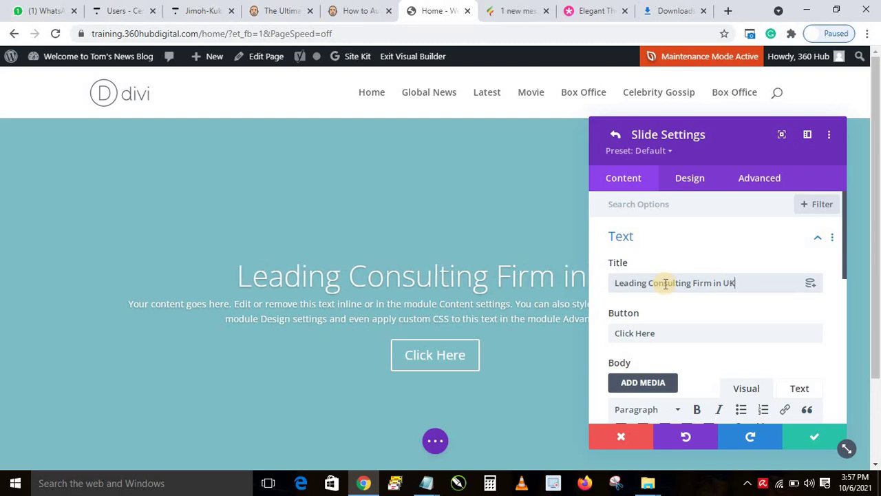
pyautogui.tripleClick(684, 332)
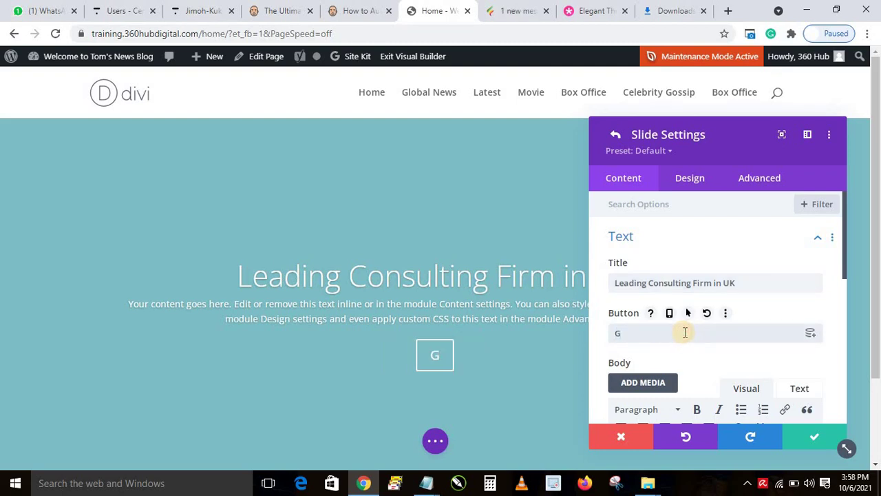
pyautogui.write('GET QUOTE')
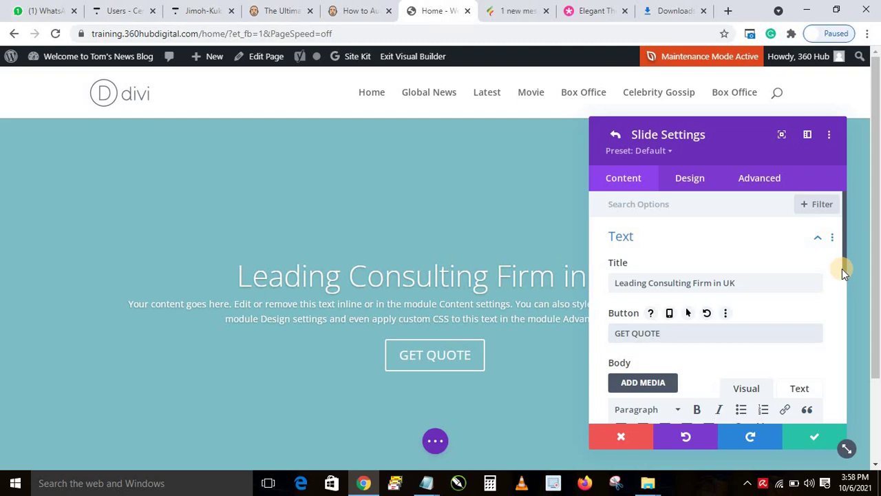
# Step: Upload the financial-analyst picture from the Downloads folder and use it as the third slide's image
pyautogui.moveTo(846, 272); pyautogui.dragTo(835, 385)
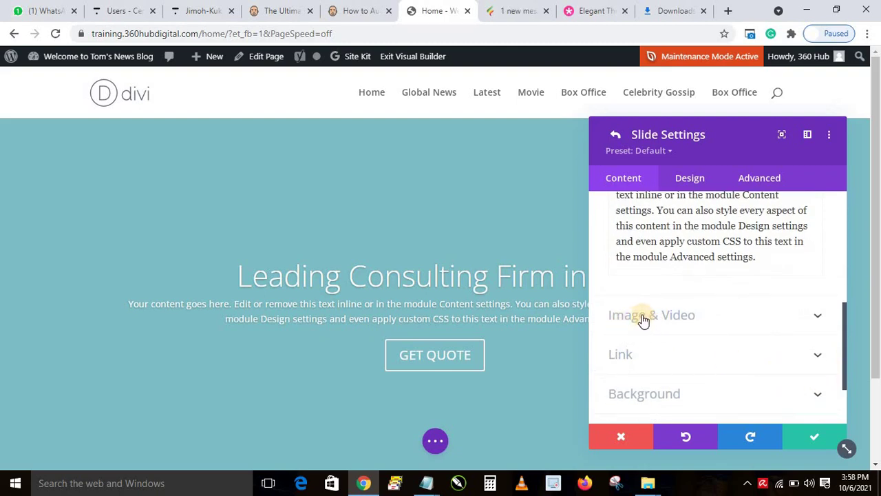
pyautogui.click(663, 323)
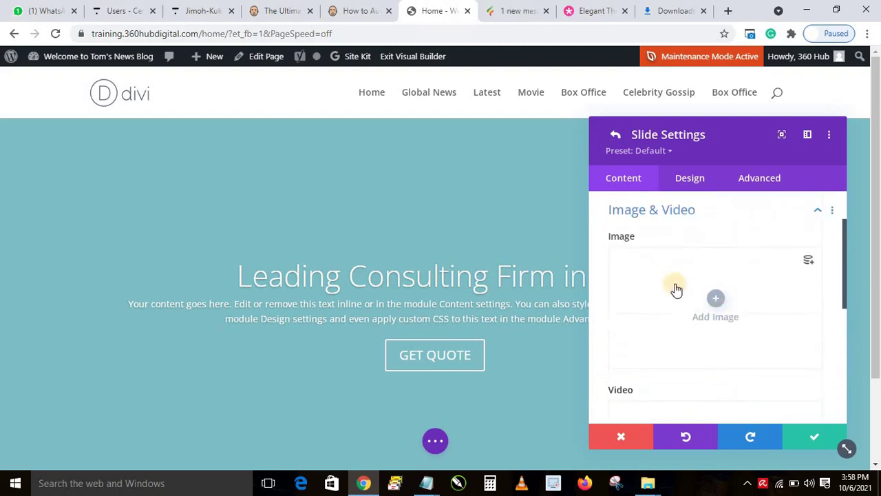
pyautogui.click(719, 299)
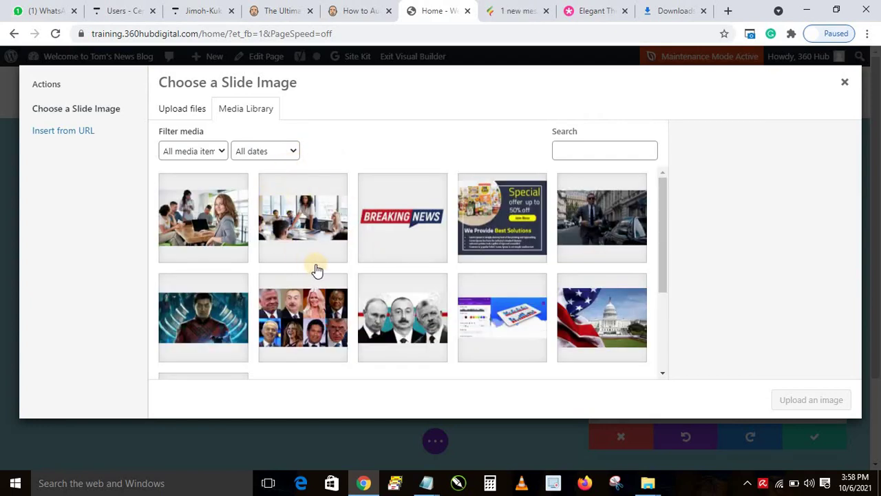
pyautogui.click(197, 224)
pyautogui.click(169, 110)
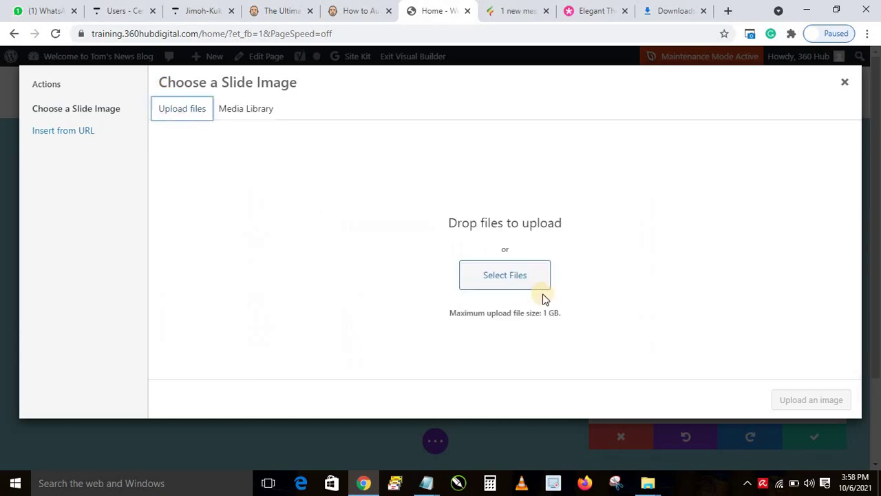
pyautogui.click(535, 279)
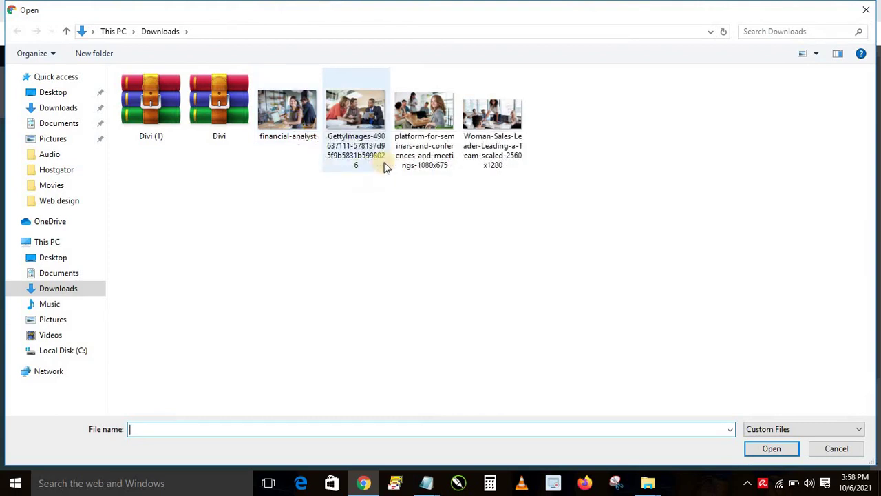
pyautogui.click(287, 127)
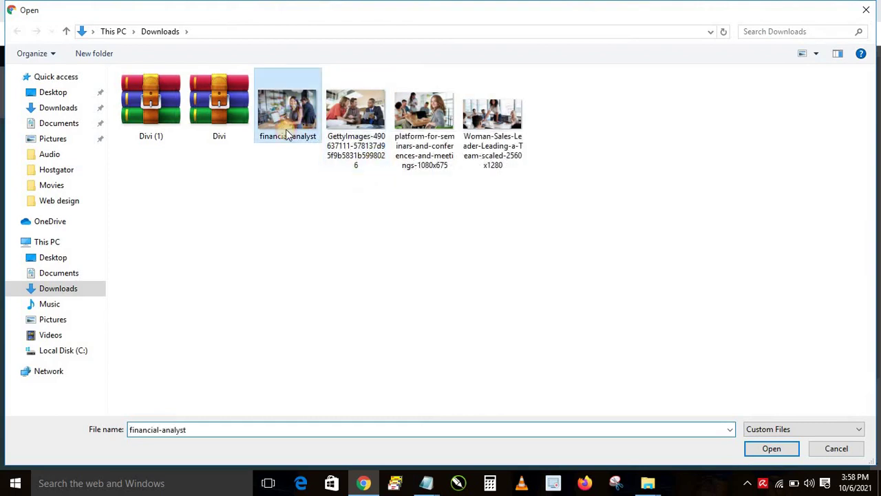
pyautogui.click(778, 448)
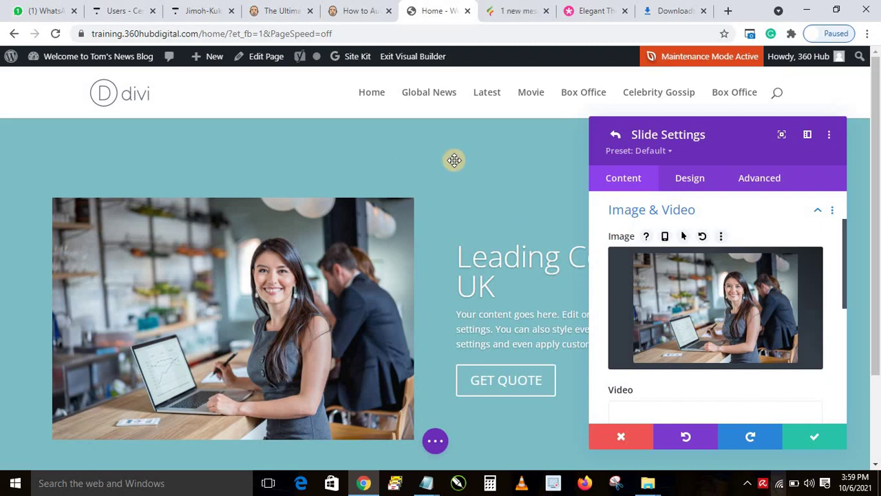
# Step: Set the third slide's background color to the saved purple
pyautogui.scroll(-2, 746, 294)
pyautogui.scroll(-3, 747, 294)
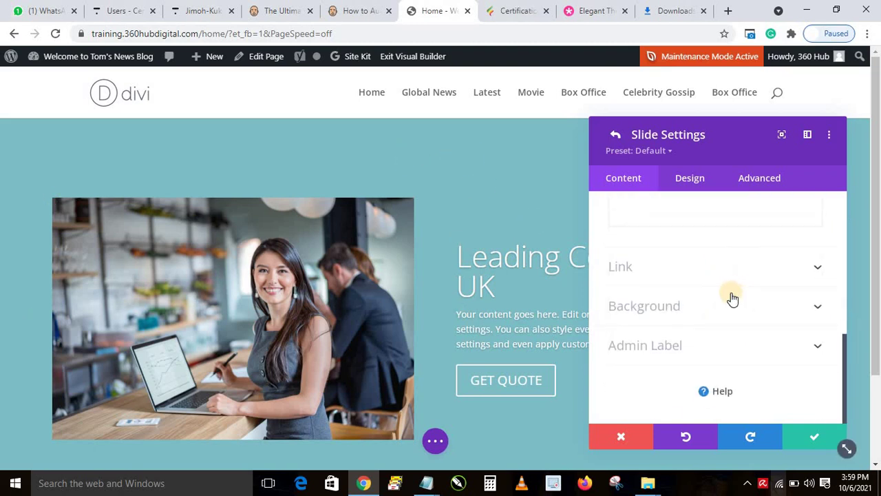
pyautogui.click(661, 310)
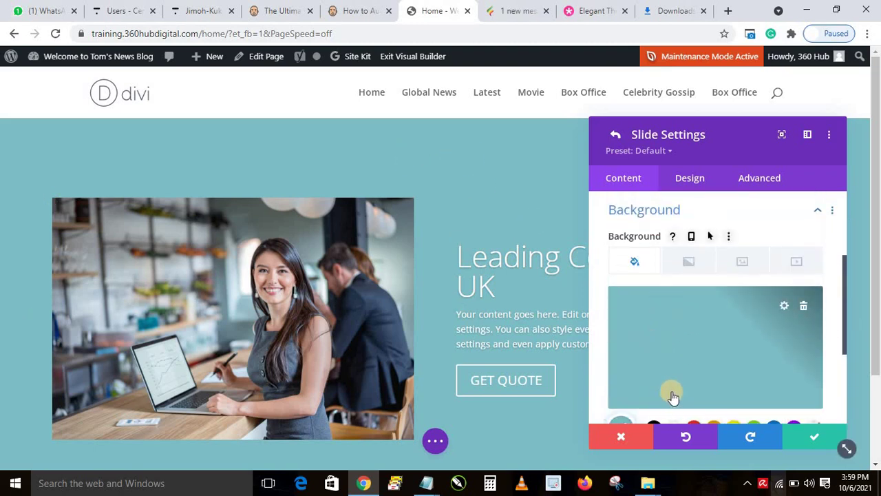
pyautogui.scroll(-2, 789, 343)
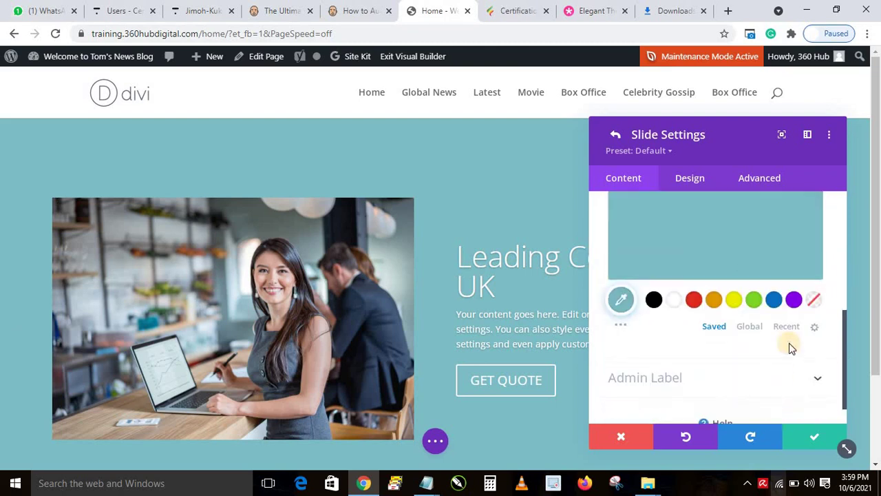
pyautogui.click(794, 299)
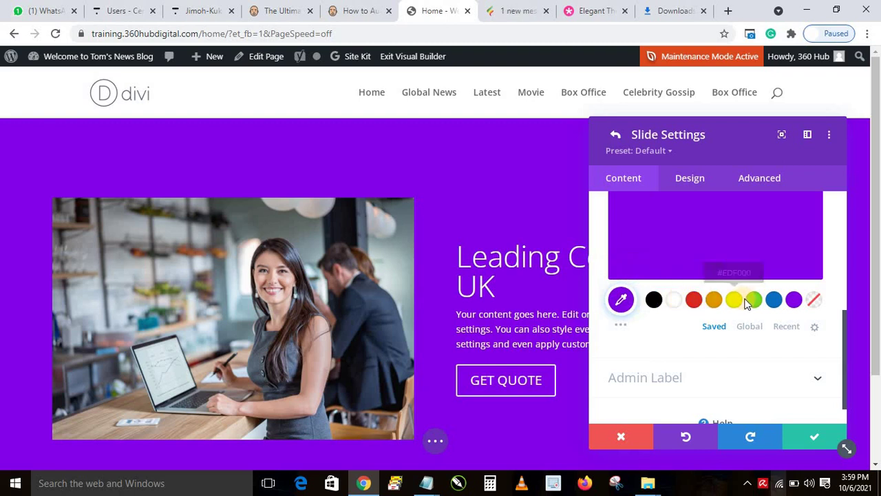
pyautogui.scroll(3, 686, 276)
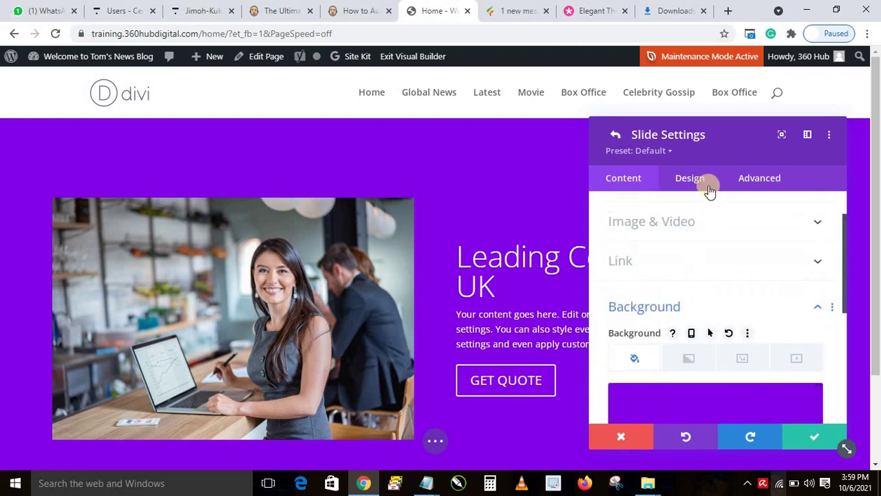
pyautogui.click(744, 364)
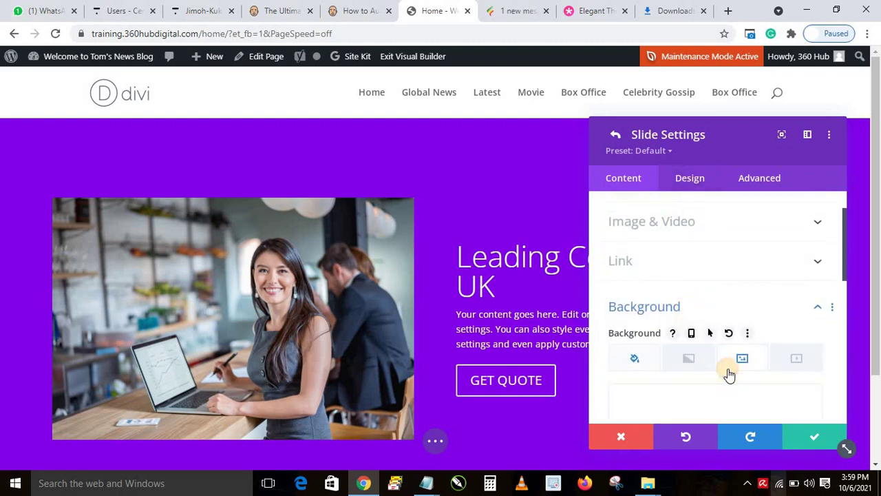
pyautogui.scroll(-5, 718, 324)
pyautogui.scroll(4, 717, 296)
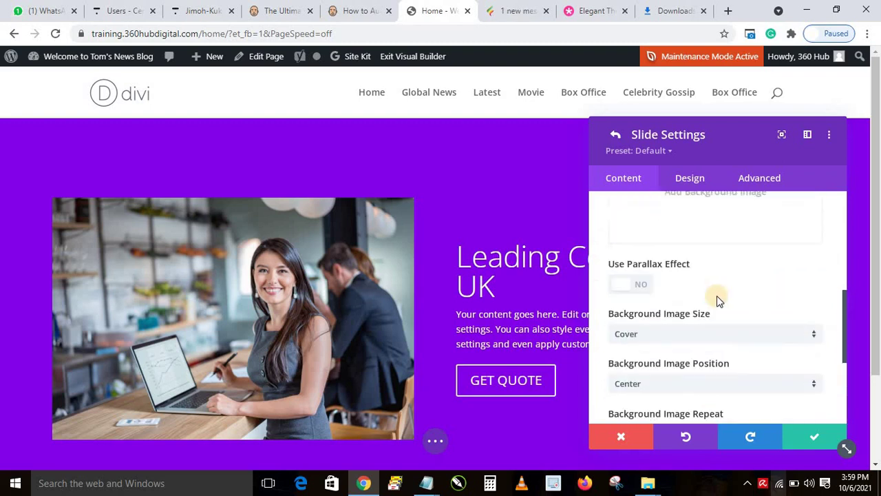
pyautogui.scroll(1, 743, 289)
pyautogui.scroll(-1, 758, 285)
pyautogui.moveTo(847, 331); pyautogui.dragTo(840, 266)
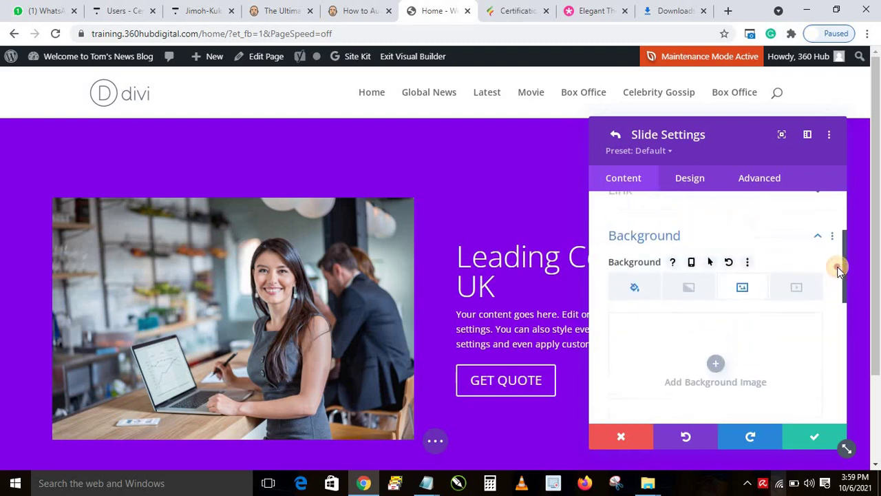
pyautogui.click(716, 368)
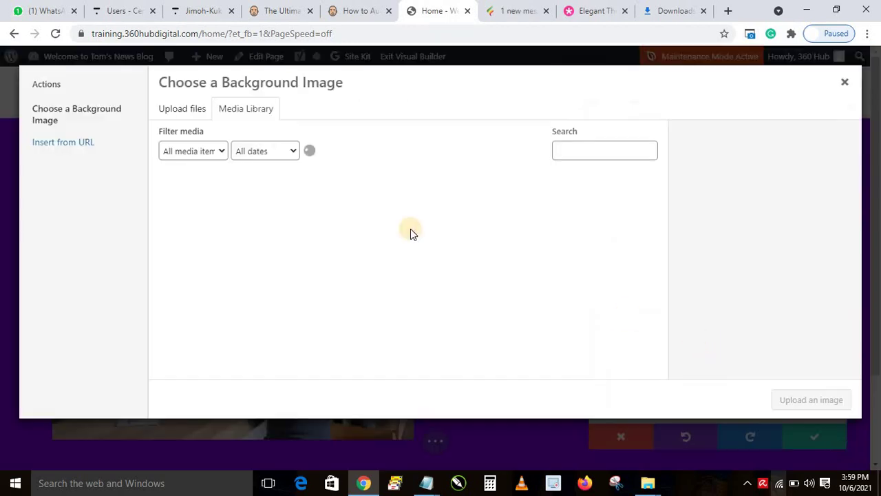
pyautogui.click(179, 110)
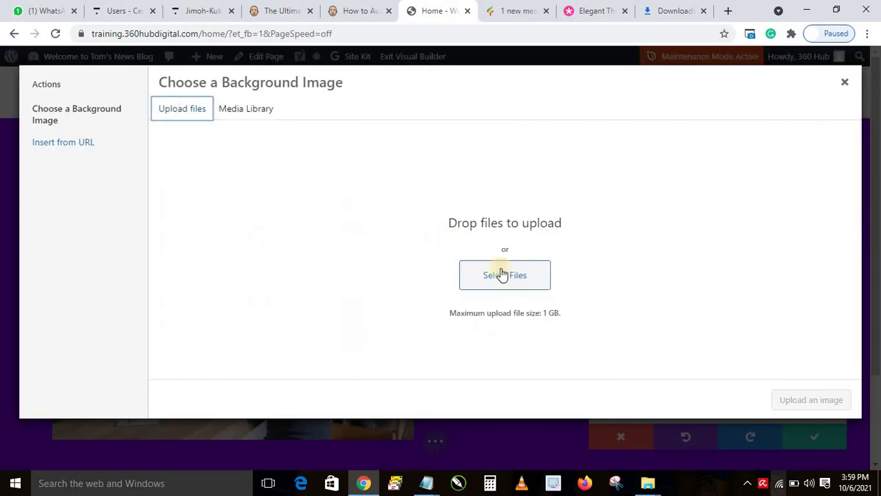
pyautogui.click(522, 276)
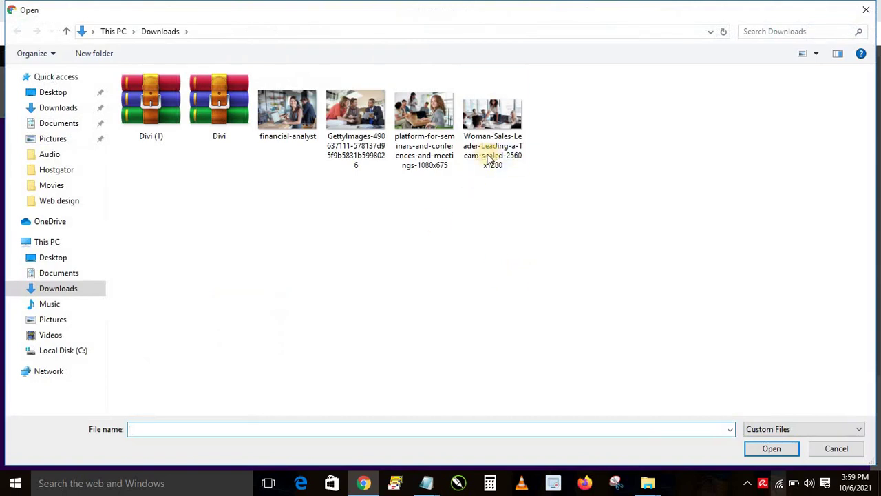
pyautogui.click(354, 109)
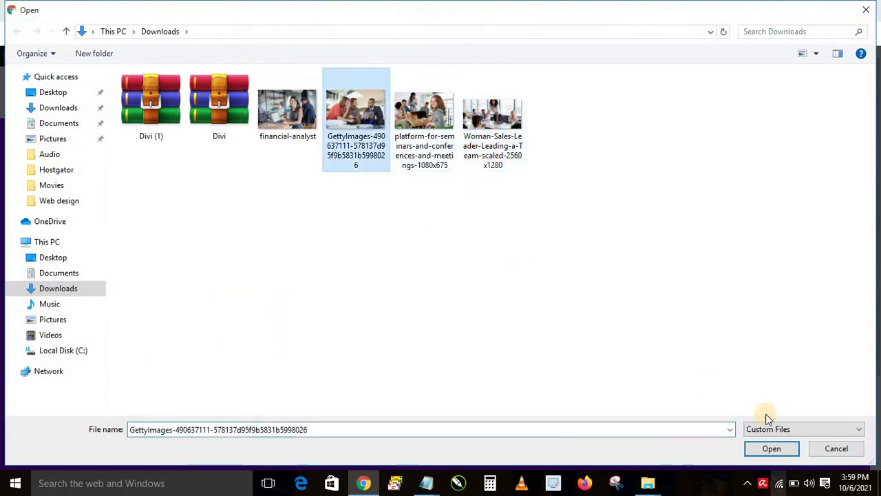
pyautogui.click(772, 448)
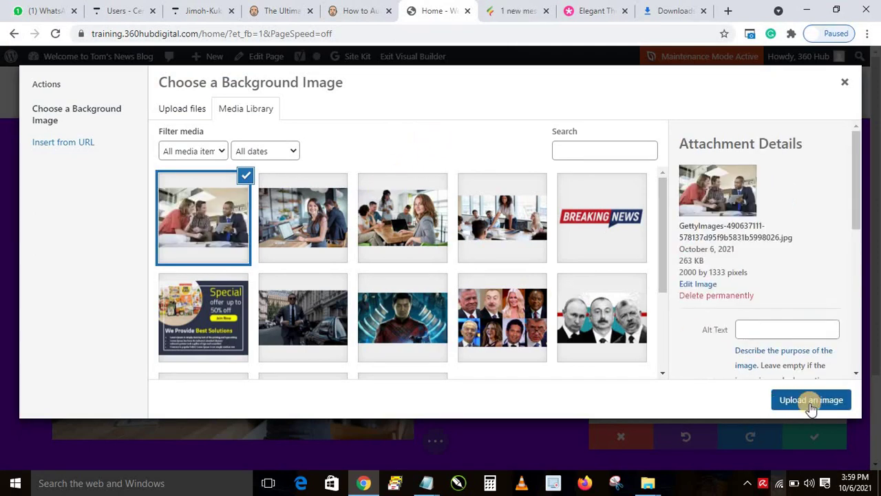
pyautogui.click(811, 400)
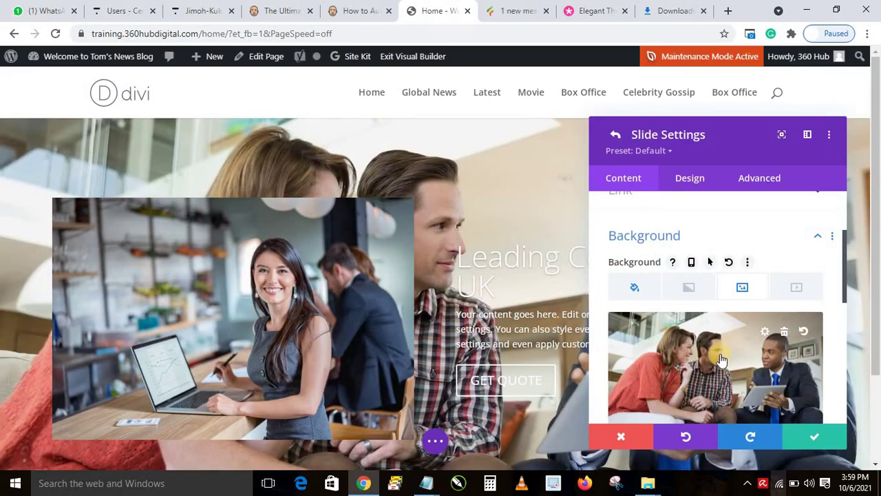
# Step: Enable the background overlay in the third slide's design settings
pyautogui.click(690, 178)
pyautogui.scroll(3, 687, 283)
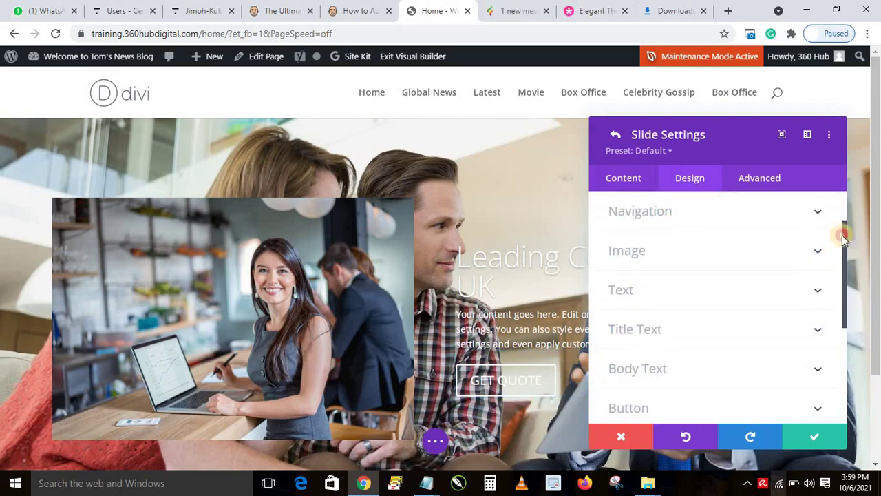
pyautogui.moveTo(842, 251); pyautogui.dragTo(802, 224)
pyautogui.click(661, 239)
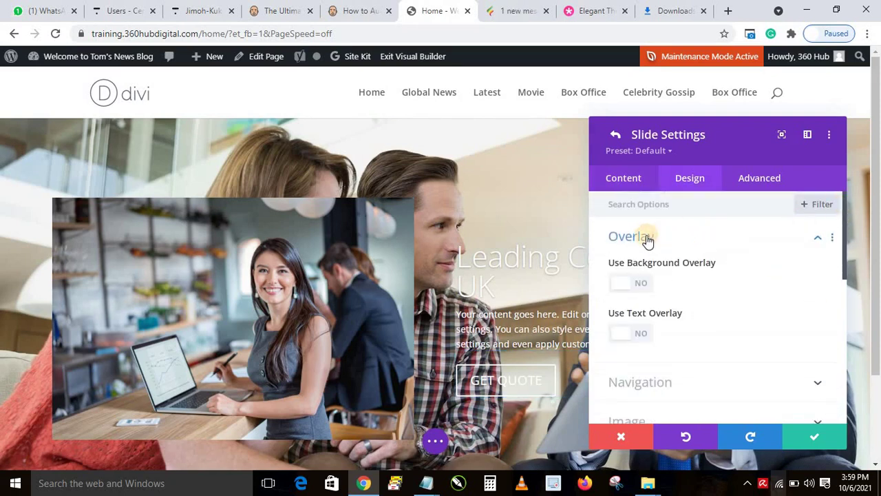
pyautogui.click(628, 290)
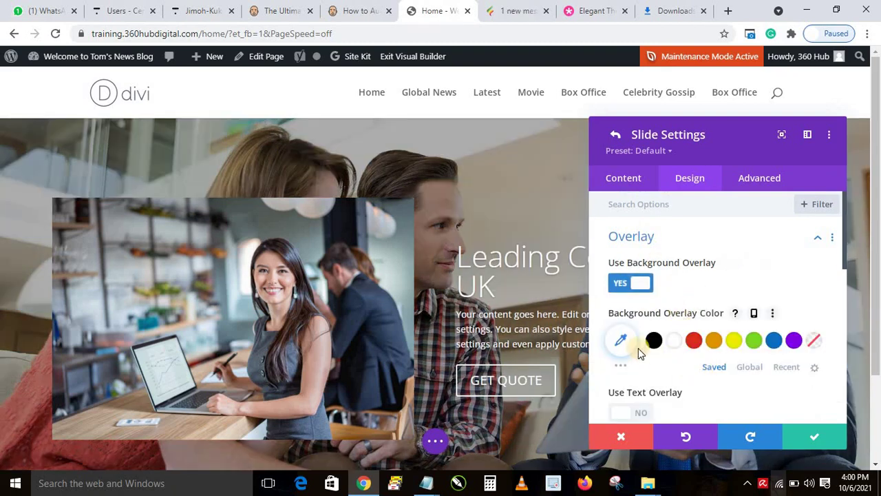
# Step: Set the third slide's background overlay color to the saved blue and lower its opacity to 0.92
pyautogui.click(620, 342)
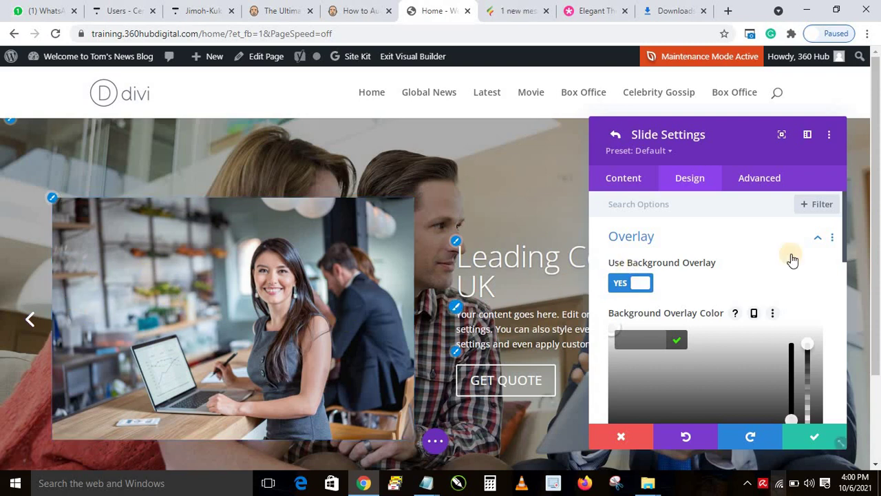
pyautogui.moveTo(843, 262); pyautogui.dragTo(836, 285)
pyautogui.click(620, 269)
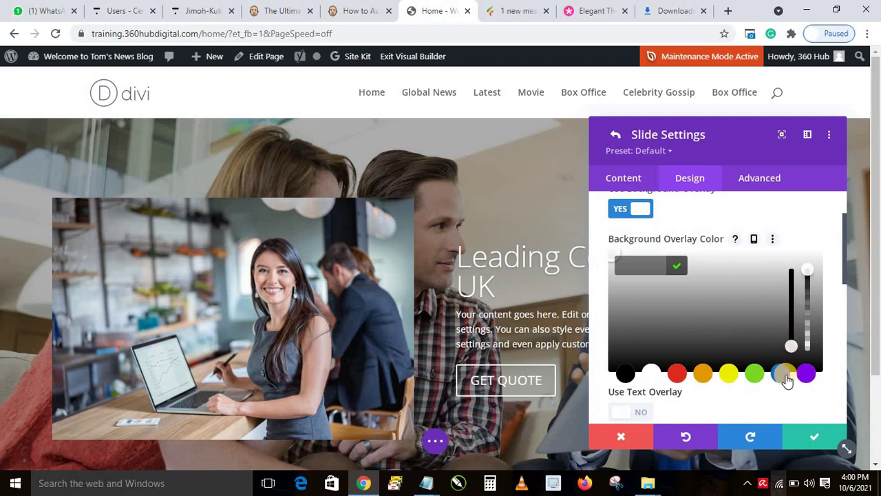
pyautogui.click(782, 375)
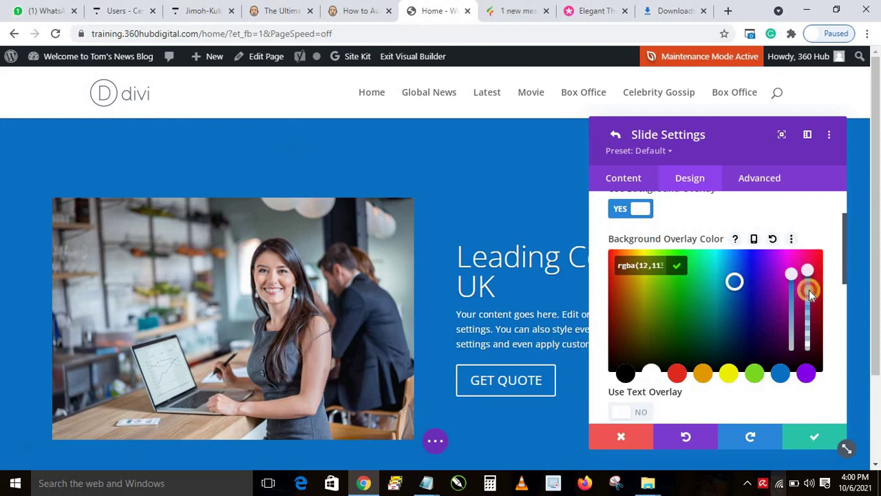
pyautogui.moveTo(809, 290); pyautogui.dragTo(812, 293)
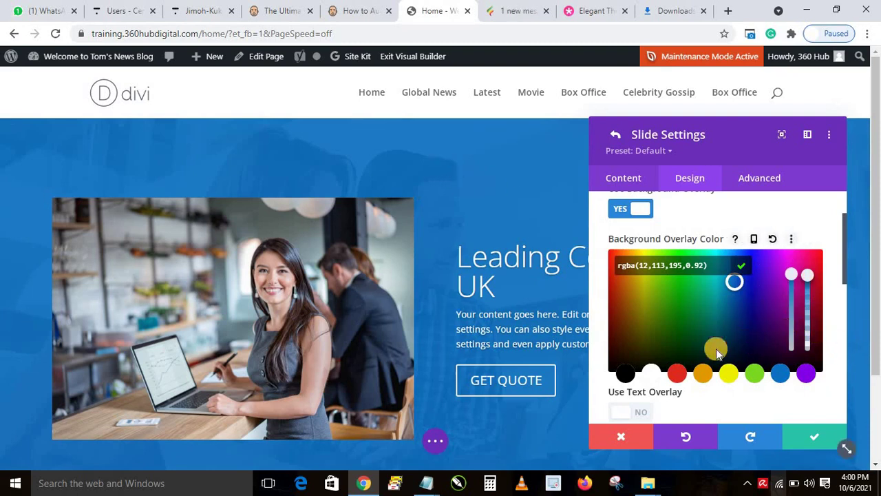
# Step: Try black and gray for the background overlay, then settle on the deep purple rgba(58,1,158,0.92)
pyautogui.click(622, 374)
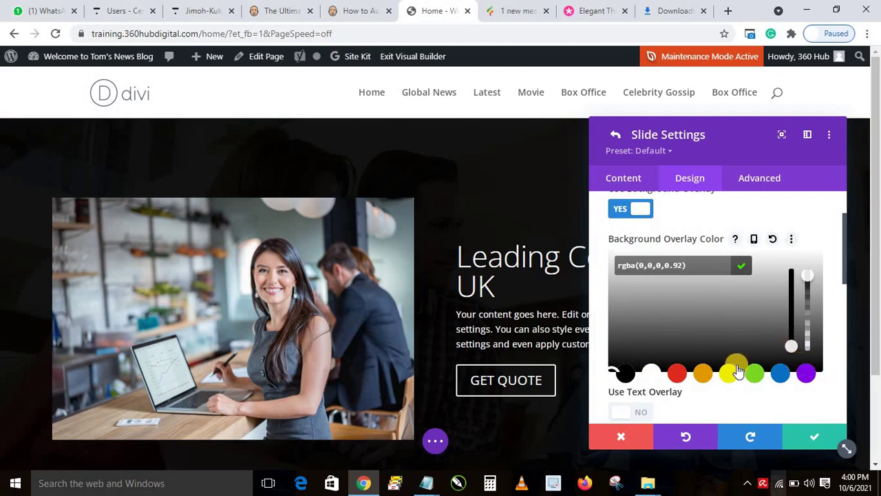
pyautogui.click(676, 322)
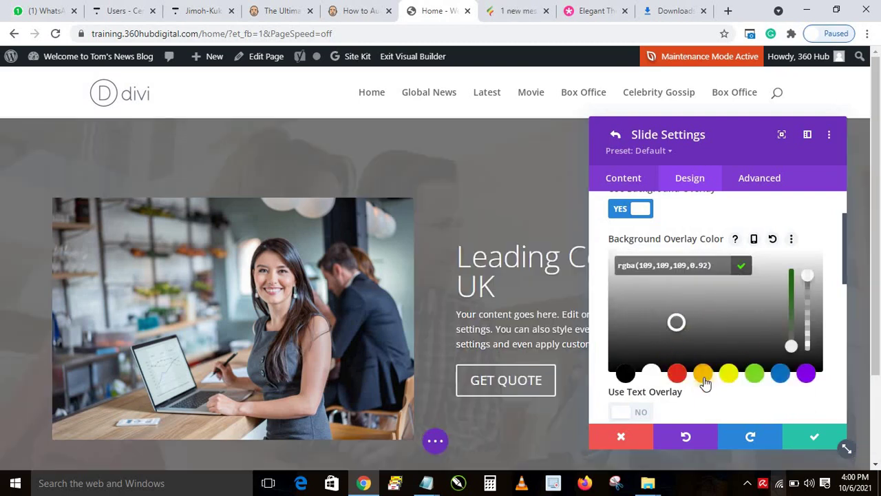
pyautogui.click(780, 374)
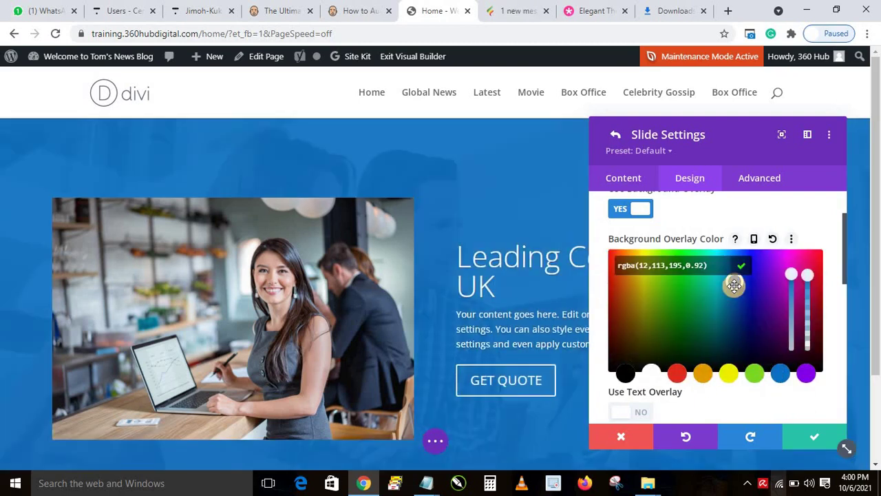
pyautogui.moveTo(734, 287); pyautogui.dragTo(767, 302)
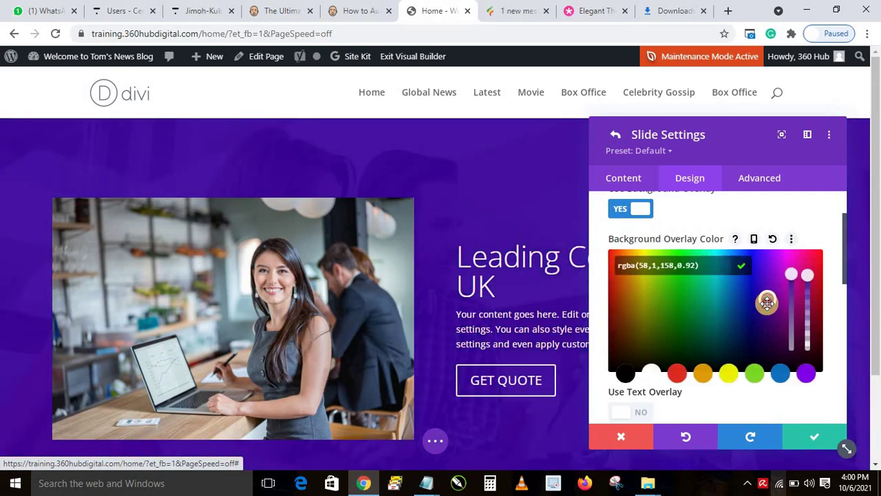
pyautogui.click(743, 267)
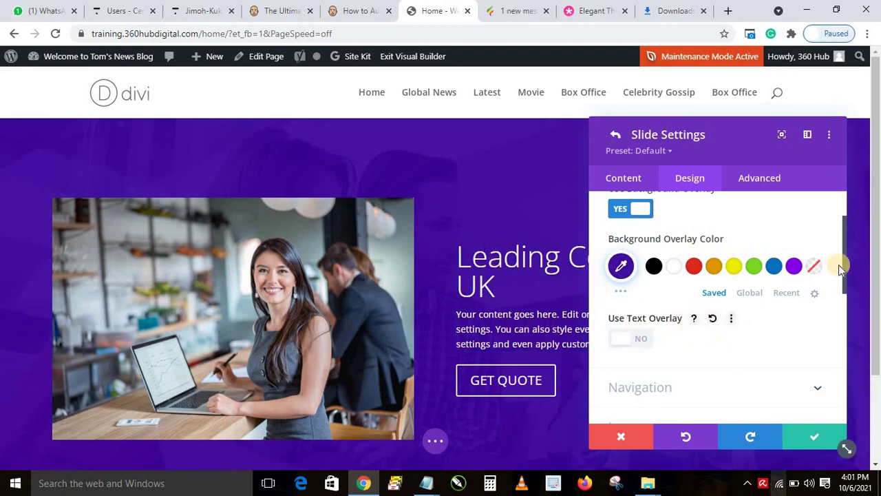
# Step: Set the third slide's title font weight to Bold
pyautogui.moveTo(841, 248); pyautogui.dragTo(842, 319)
pyautogui.click(643, 304)
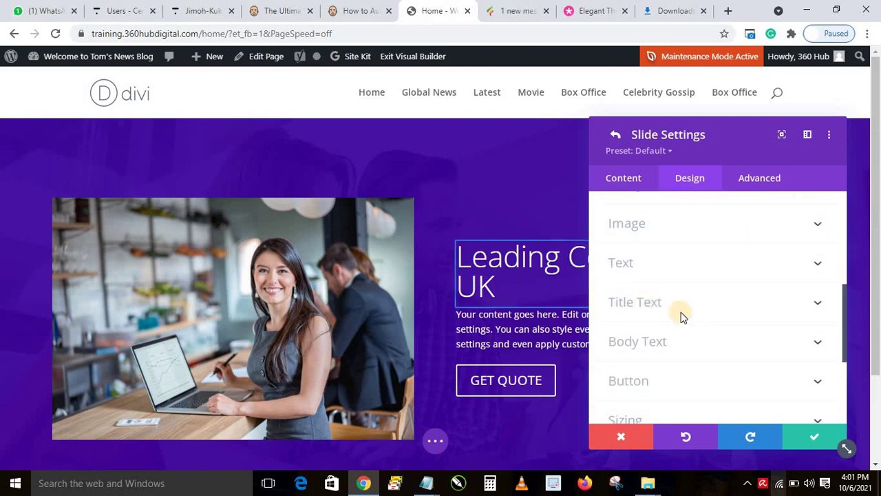
pyautogui.click(655, 358)
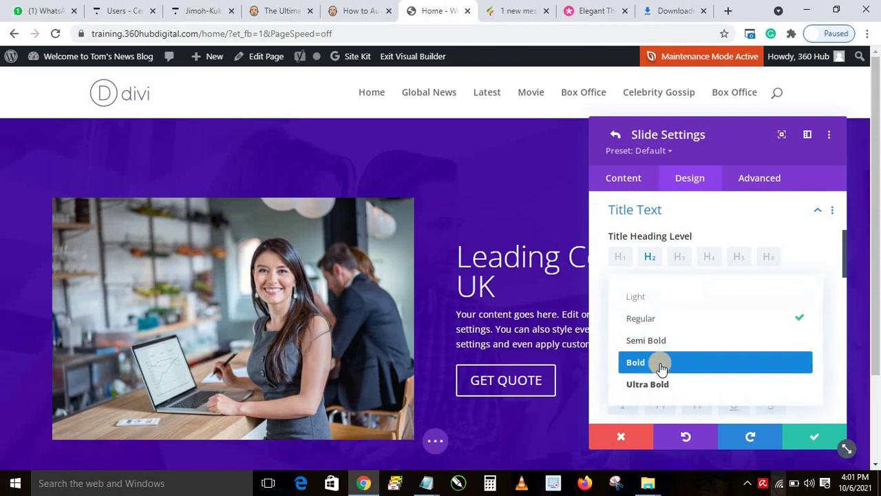
pyautogui.click(661, 361)
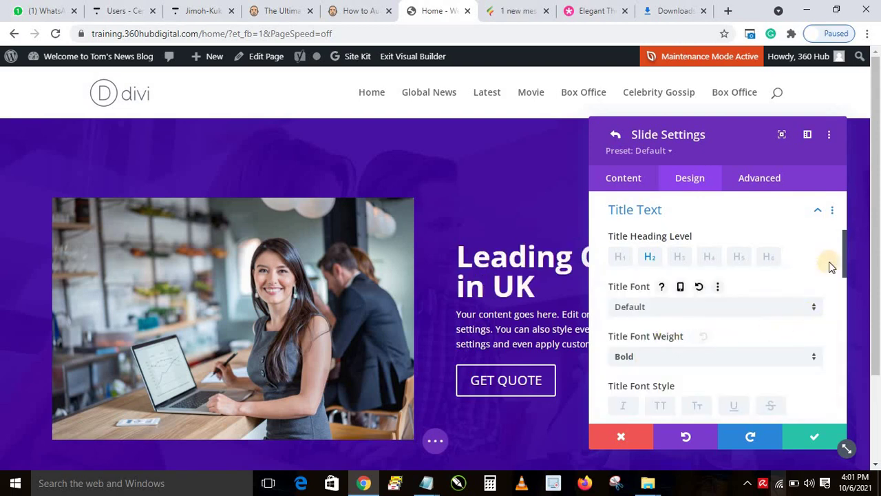
# Step: Set the third slide's body text size to 15px
pyautogui.moveTo(847, 263); pyautogui.dragTo(842, 378)
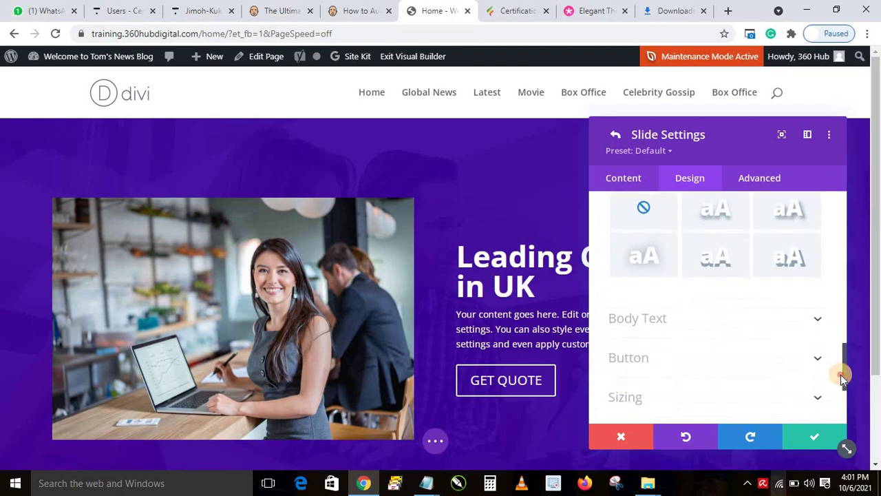
pyautogui.click(641, 313)
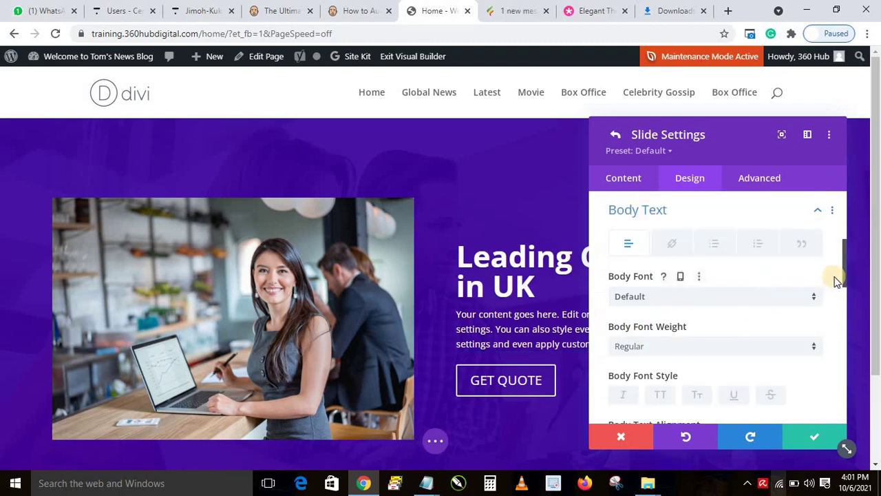
pyautogui.moveTo(841, 274); pyautogui.dragTo(831, 323)
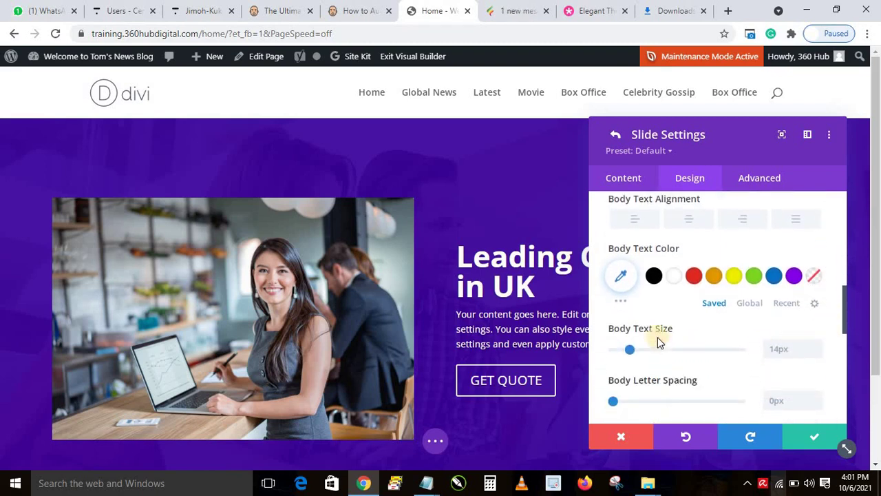
pyautogui.click(819, 346)
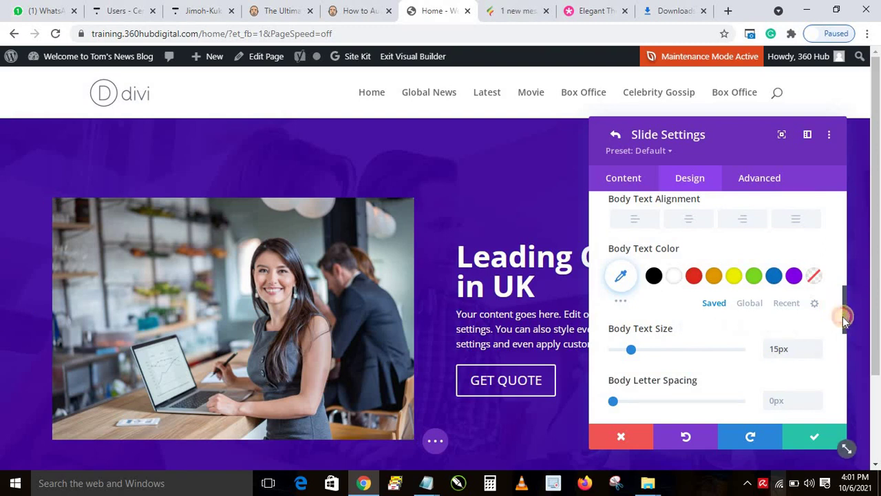
# Step: Enable custom styles for the third slide's button and set its text color to the saved blue
pyautogui.moveTo(846, 315); pyautogui.dragTo(824, 370)
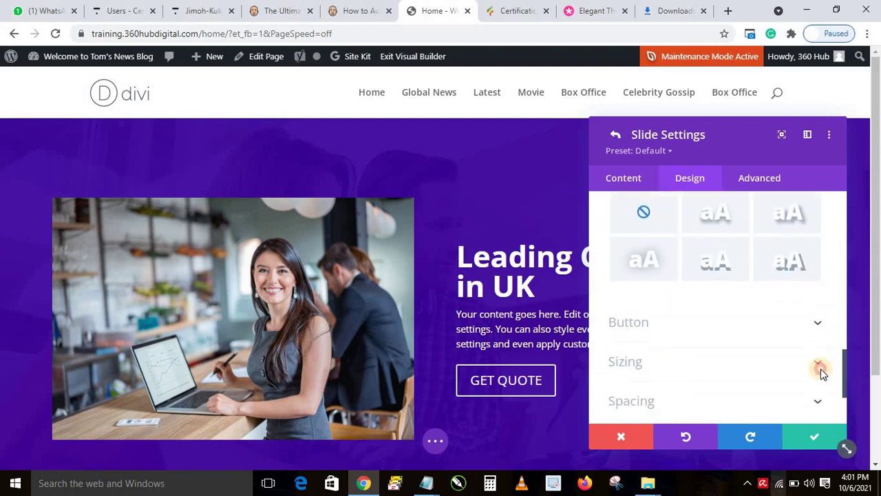
pyautogui.click(617, 321)
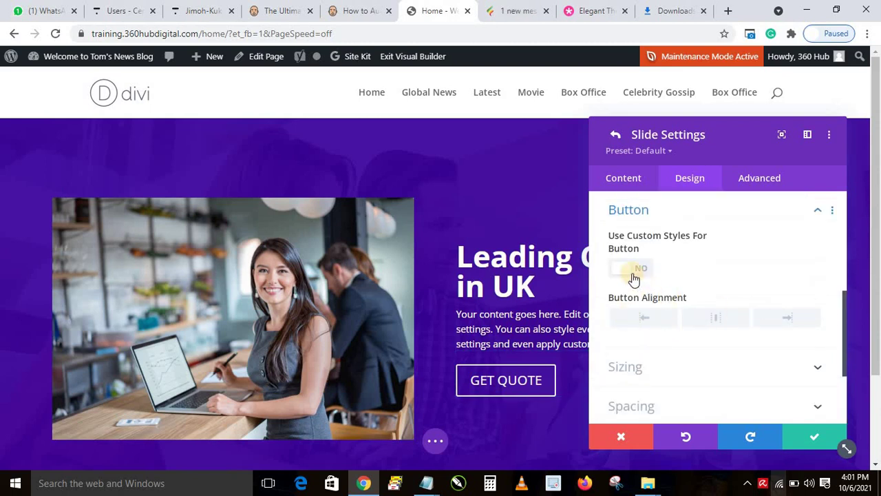
pyautogui.click(616, 268)
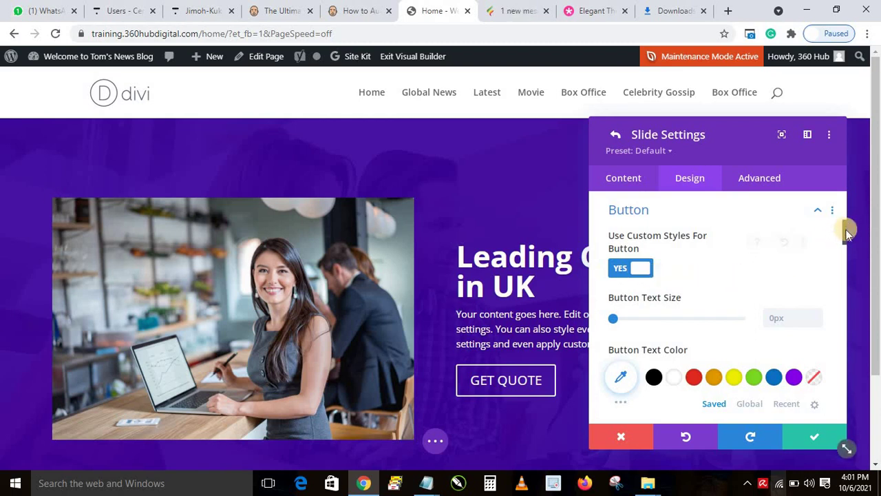
pyautogui.moveTo(846, 224); pyautogui.dragTo(840, 240)
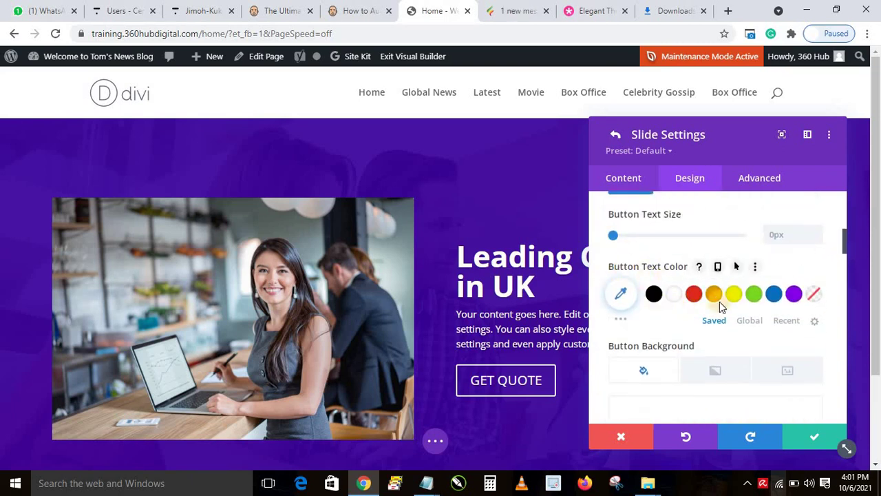
pyautogui.click(773, 296)
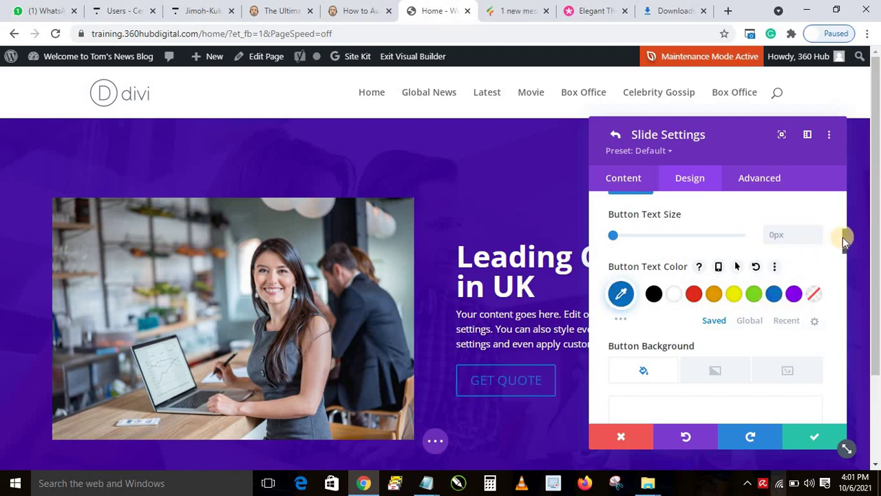
# Step: Set both the button's background color and its border color to white (#FFFFFF)
pyautogui.scroll(-3, 840, 249)
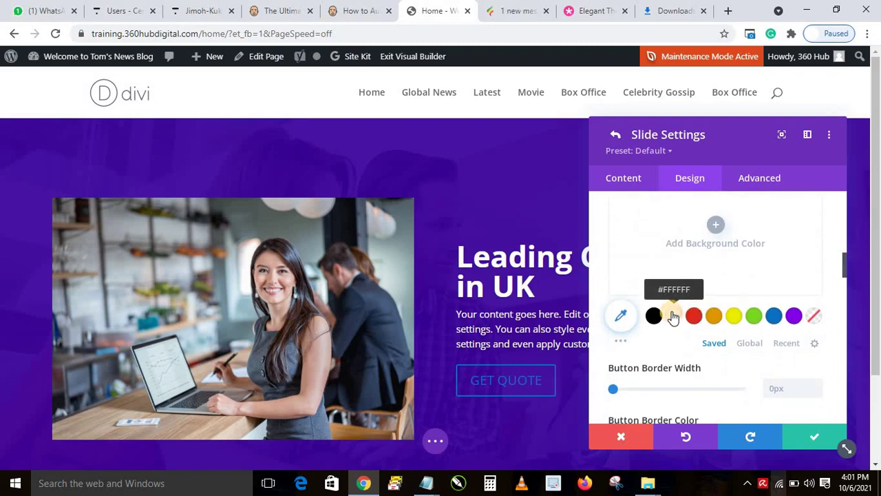
pyautogui.click(674, 316)
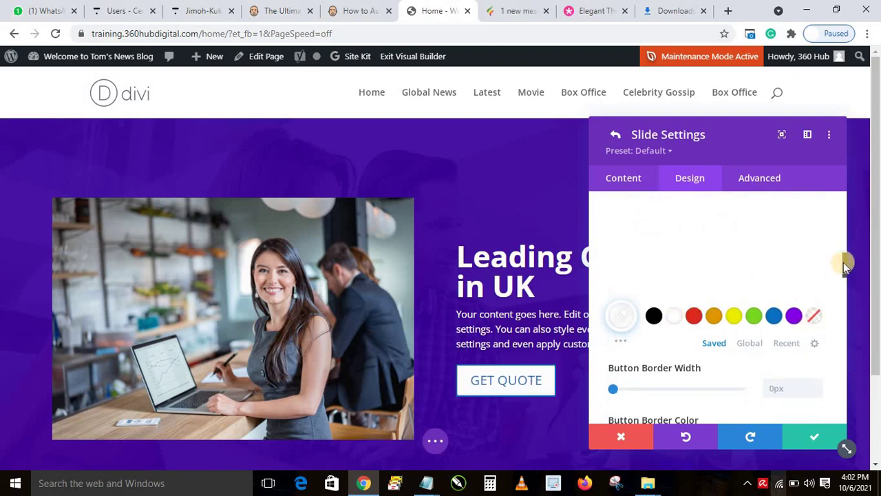
pyautogui.moveTo(845, 263); pyautogui.dragTo(841, 286)
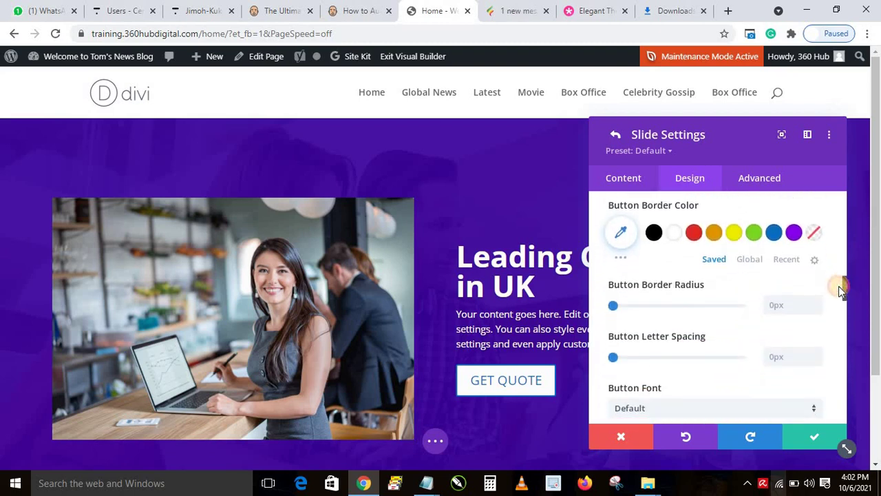
pyautogui.click(670, 233)
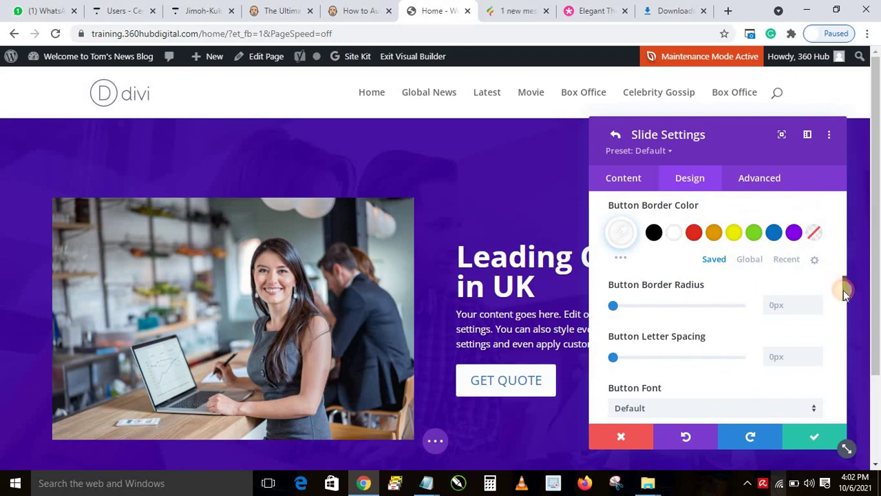
# Step: Round the button's corners with a border radius of 71px
pyautogui.scroll(-1, 845, 291)
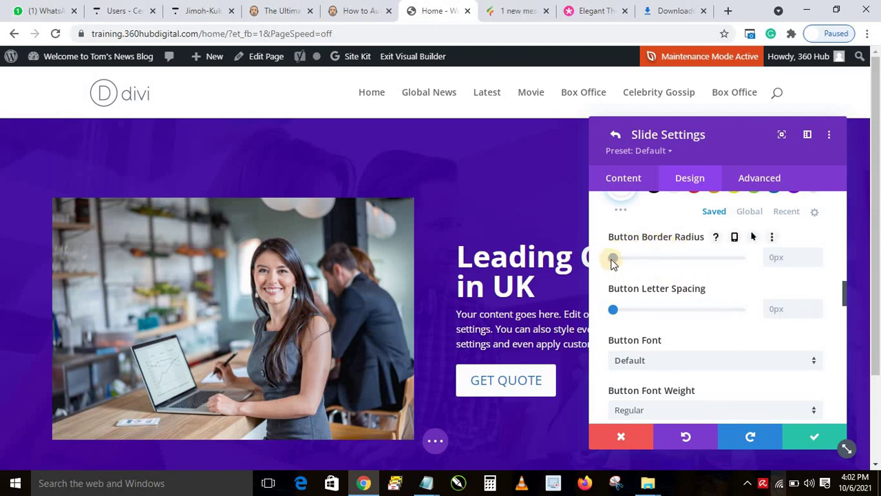
pyautogui.moveTo(613, 260); pyautogui.dragTo(698, 263)
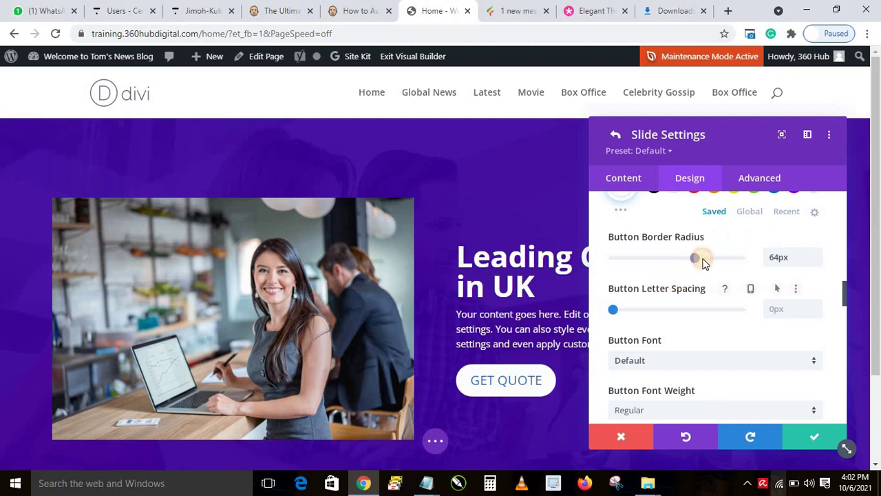
pyautogui.moveTo(705, 265); pyautogui.dragTo(708, 265)
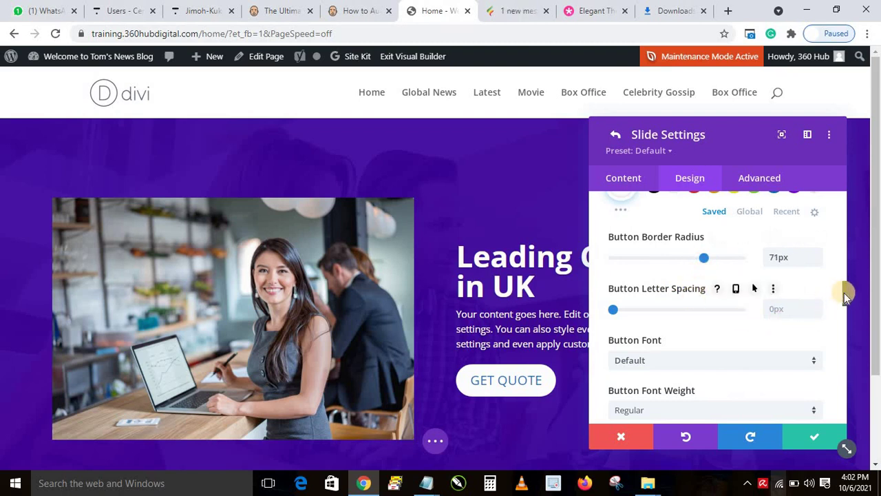
# Step: Set the button's font weight to Semi Bold
pyautogui.moveTo(846, 294); pyautogui.dragTo(844, 317)
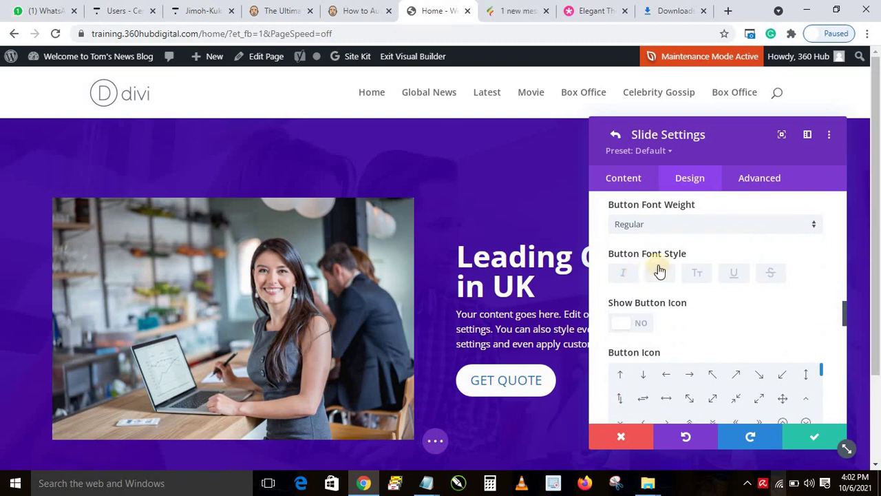
pyautogui.click(641, 233)
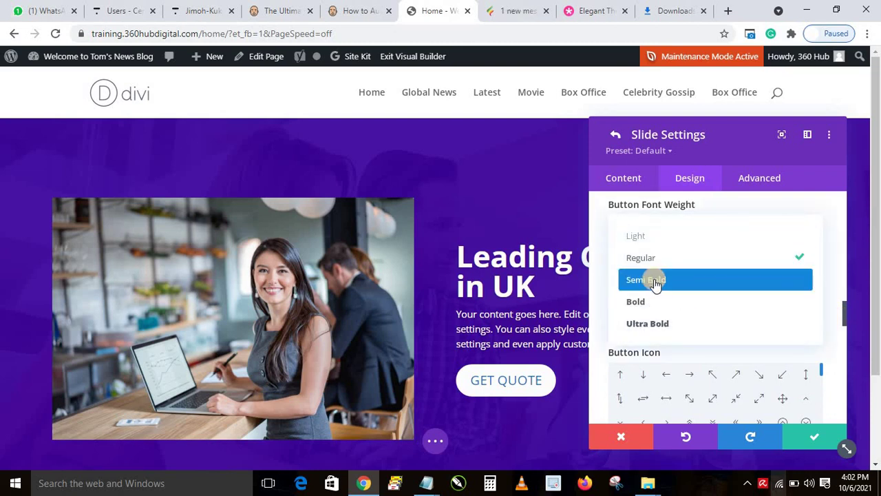
pyautogui.click(654, 280)
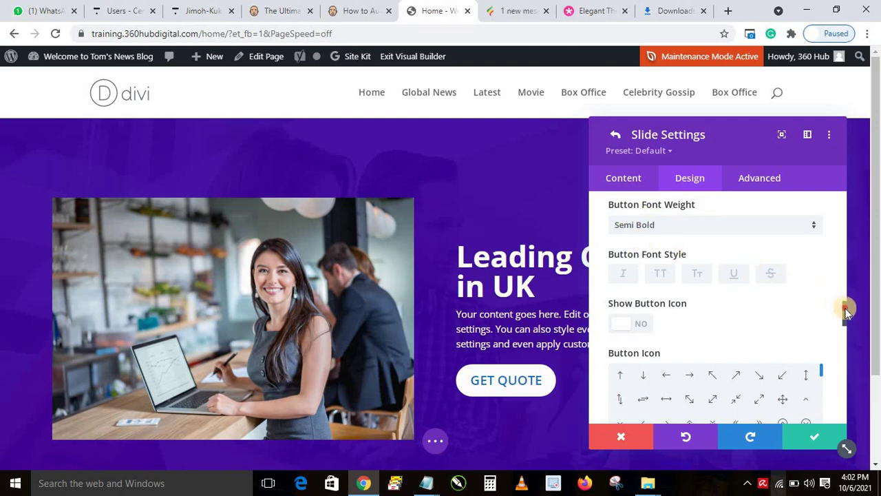
pyautogui.moveTo(847, 312); pyautogui.dragTo(844, 321)
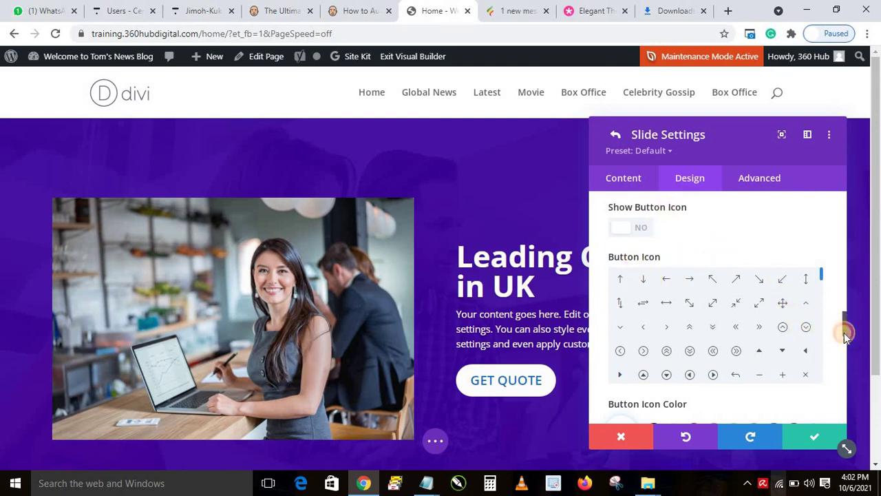
pyautogui.moveTo(847, 329); pyautogui.dragTo(844, 349)
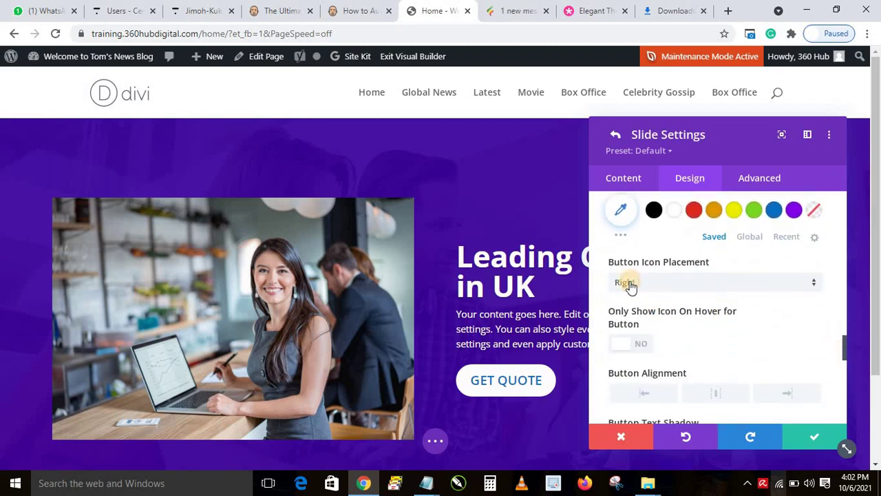
pyautogui.click(626, 288)
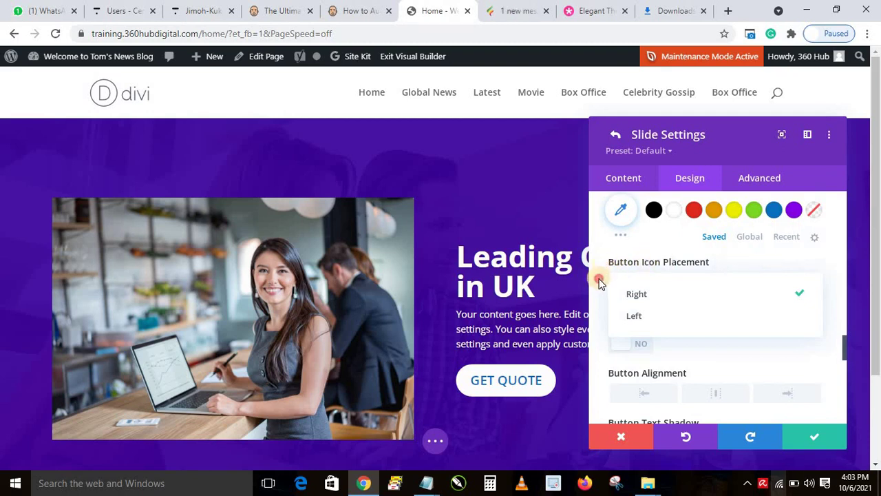
pyautogui.click(605, 327)
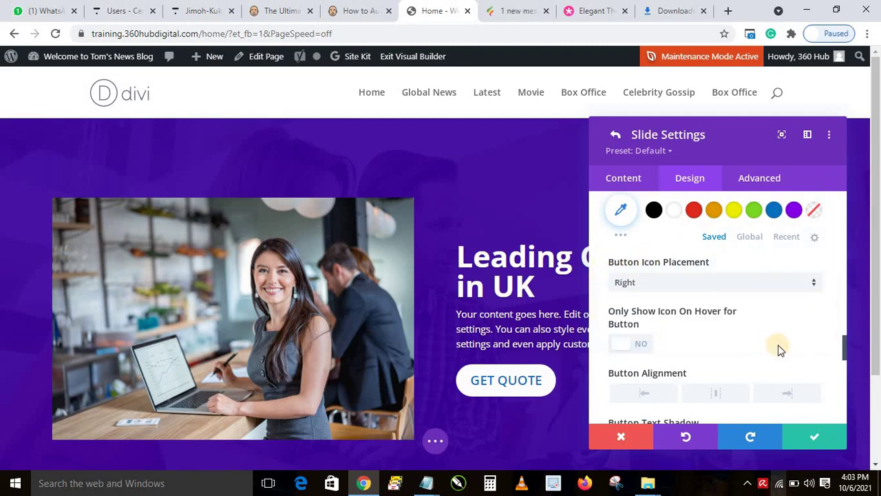
# Step: Apply the first box shadow preset to the third slide's button
pyautogui.moveTo(847, 349); pyautogui.dragTo(839, 382)
pyautogui.scroll(-2, 836, 385)
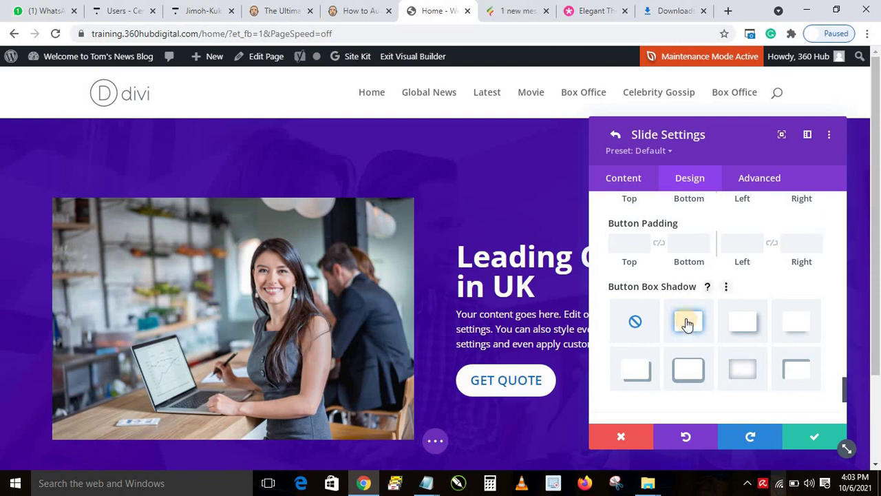
pyautogui.click(687, 323)
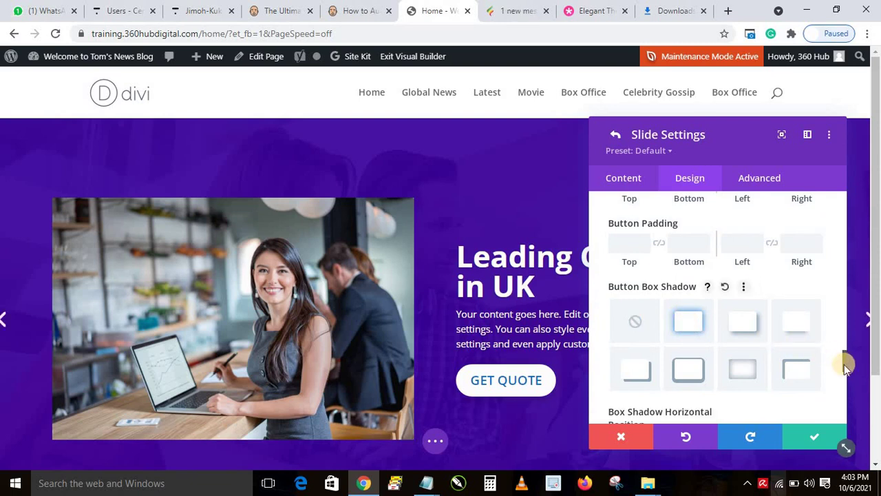
# Step: Give the button's text the second shadow preset, offset to the lower right, and save the slide and slider settings
pyautogui.moveTo(847, 368); pyautogui.dragTo(840, 348)
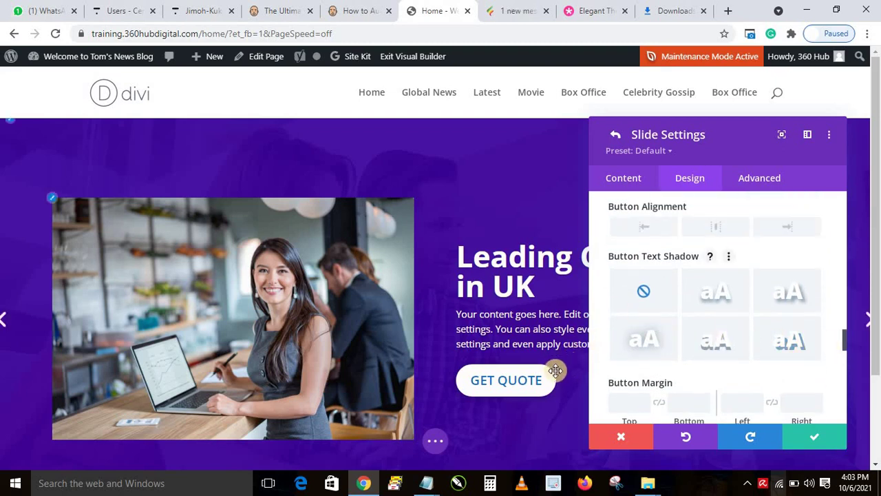
pyautogui.click(718, 297)
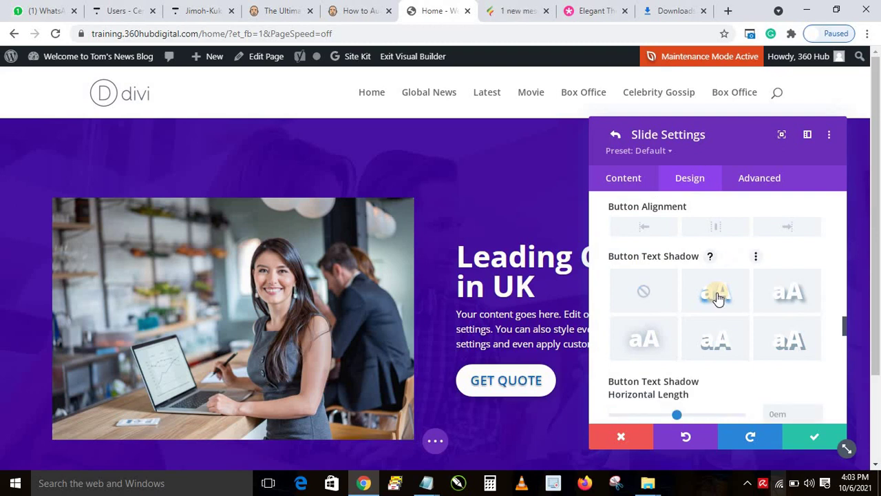
pyautogui.click(789, 294)
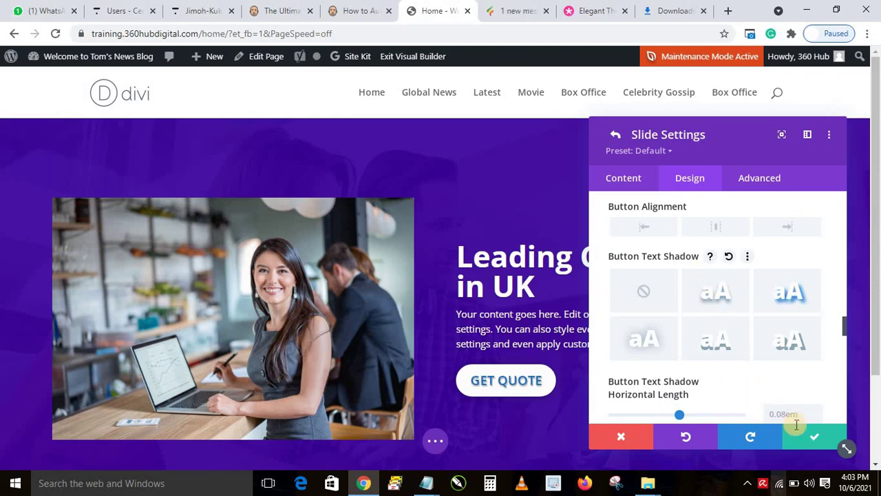
pyautogui.click(814, 441)
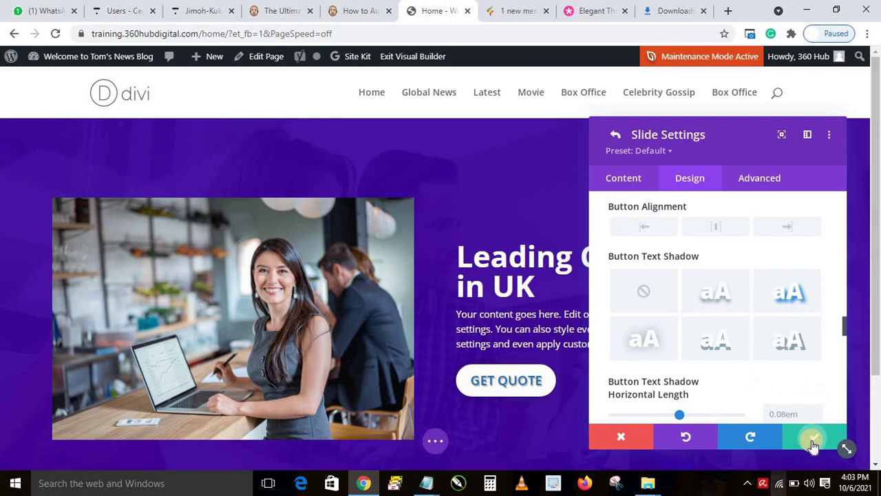
pyautogui.click(814, 441)
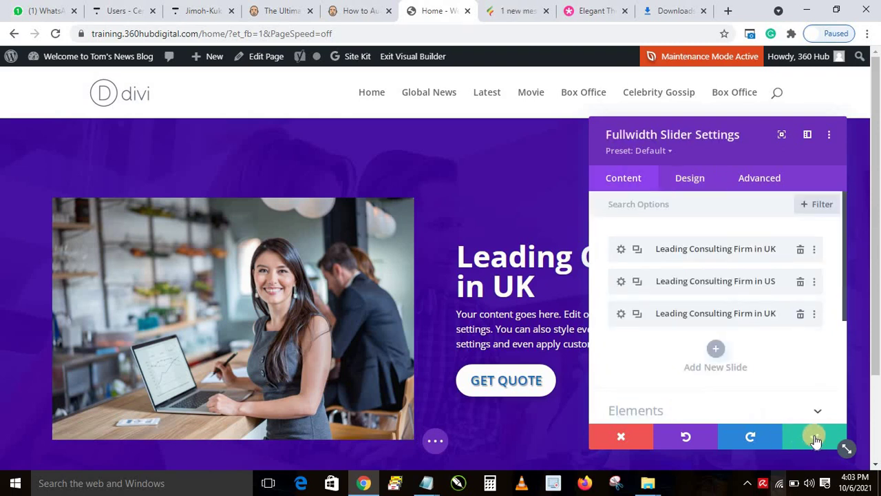
pyautogui.click(816, 440)
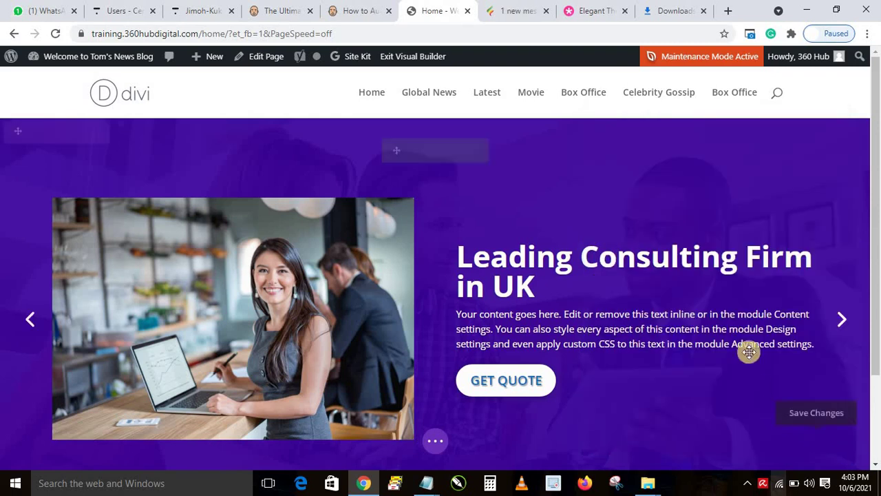
# Step: Turn on Automatic Animation in the fullwidth slider's animation design settings and save the slider settings
pyautogui.moveTo(877, 168); pyautogui.dragTo(877, 133)
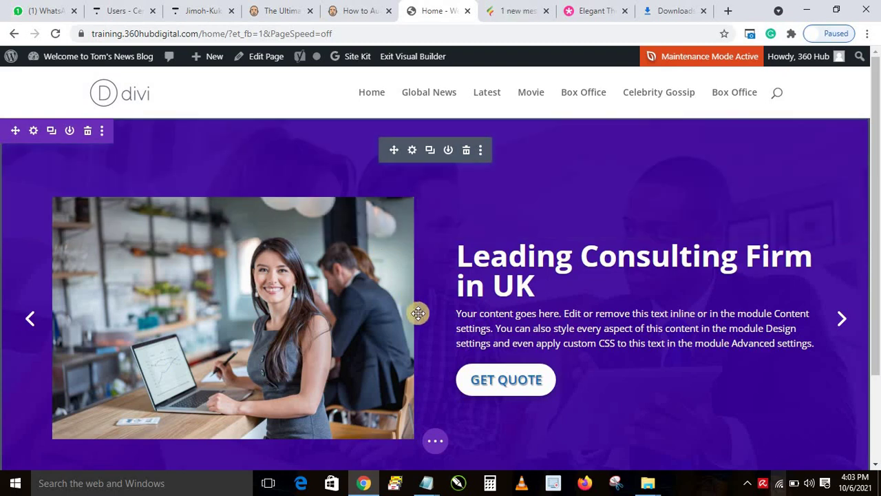
pyautogui.click(412, 150)
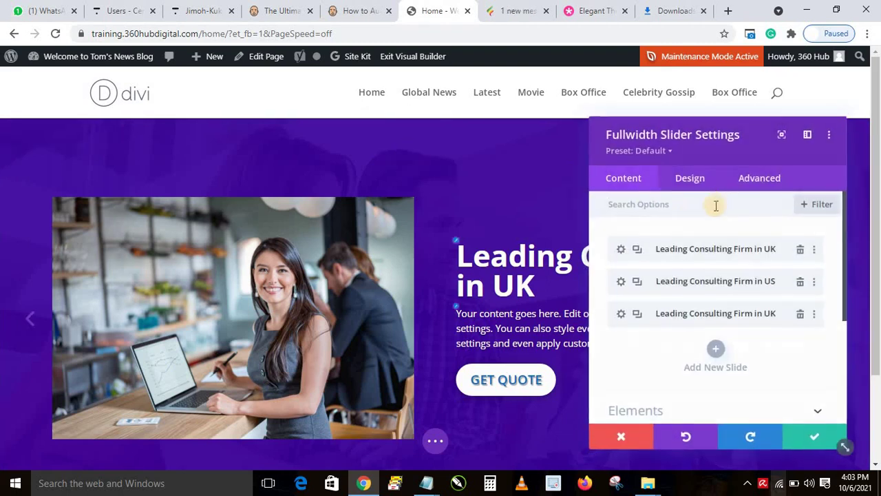
pyautogui.click(696, 179)
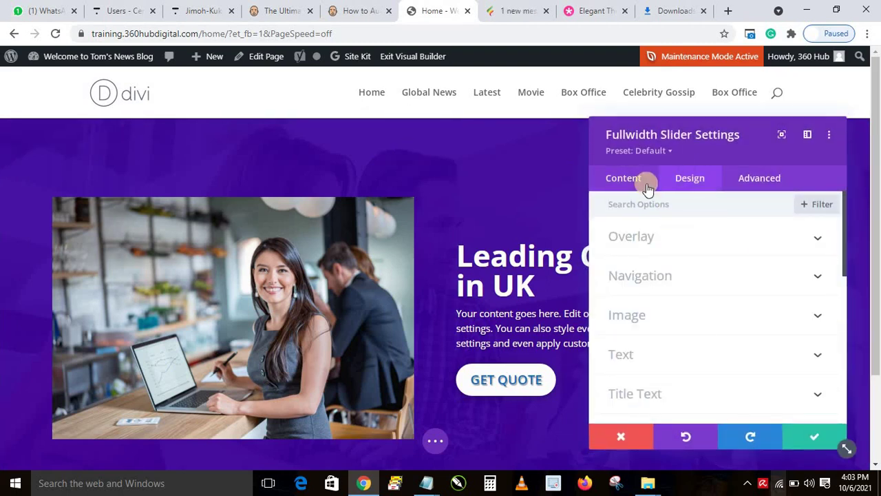
pyautogui.click(624, 179)
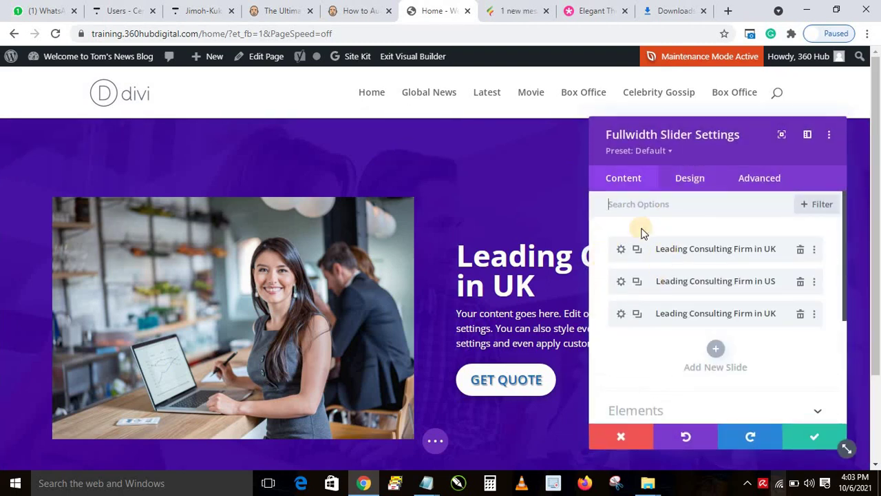
pyautogui.click(678, 202)
pyautogui.click(697, 179)
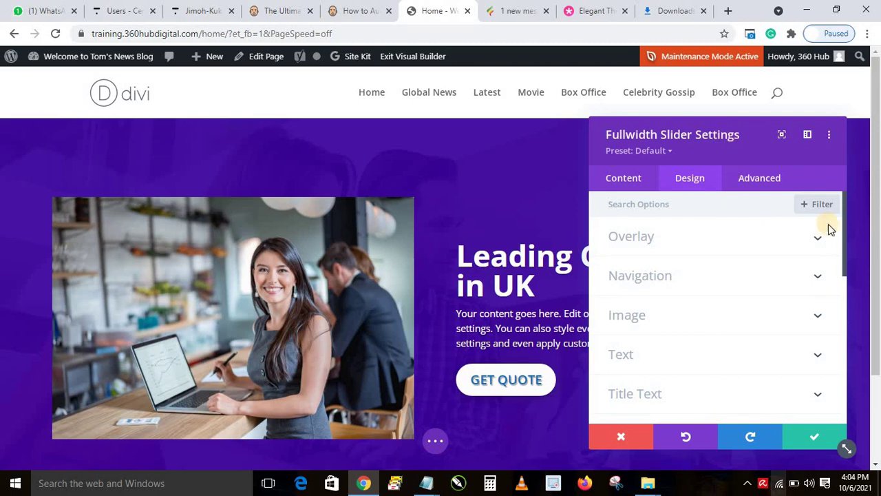
pyautogui.moveTo(845, 249); pyautogui.dragTo(846, 399)
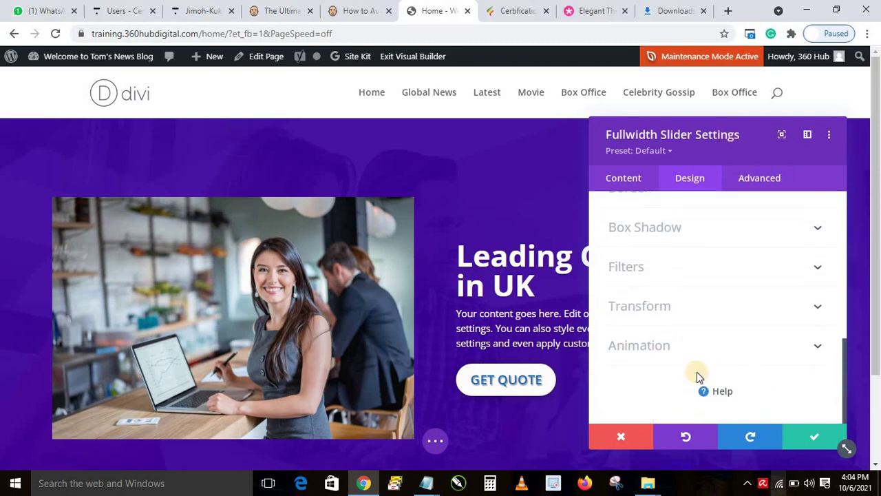
pyautogui.click(661, 347)
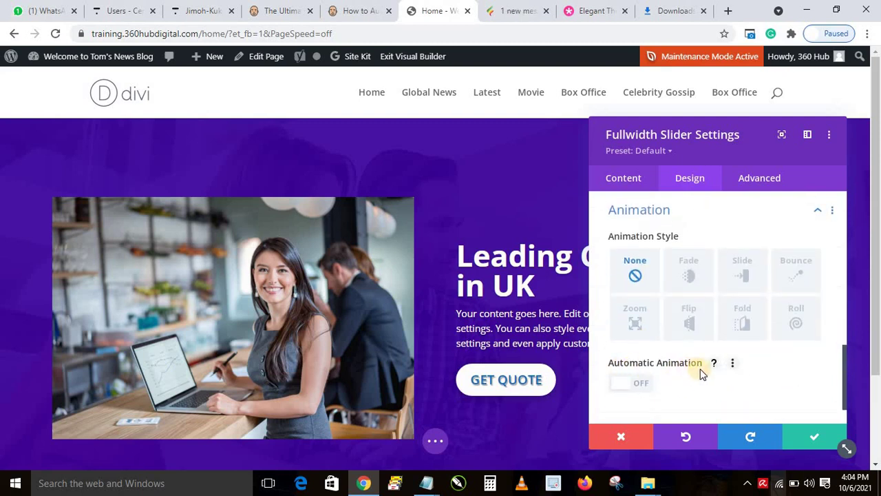
pyautogui.click(624, 387)
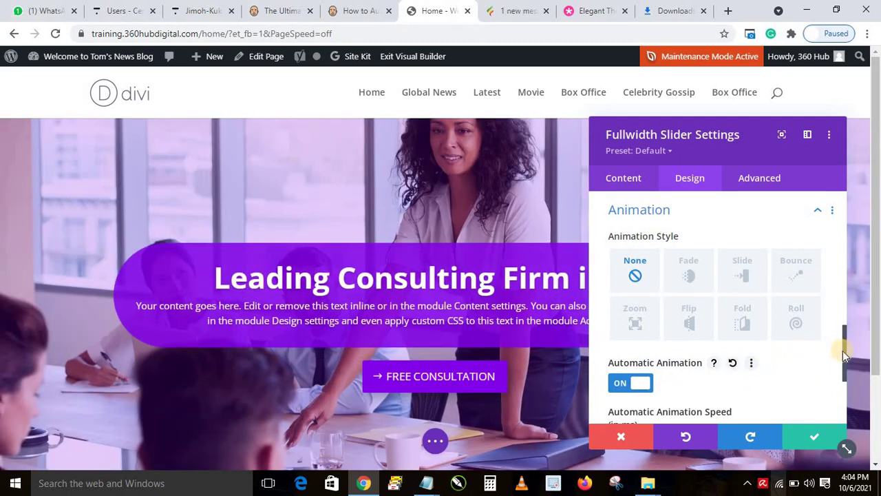
pyautogui.scroll(-3, 843, 358)
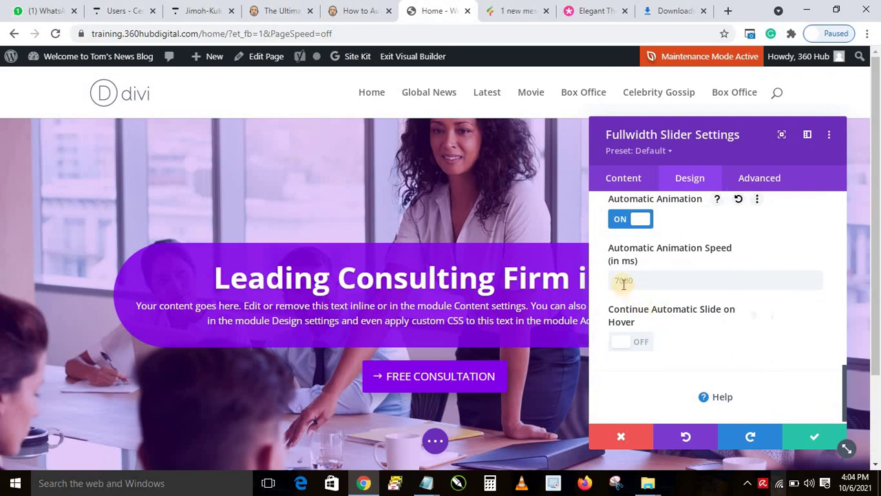
pyautogui.click(619, 280)
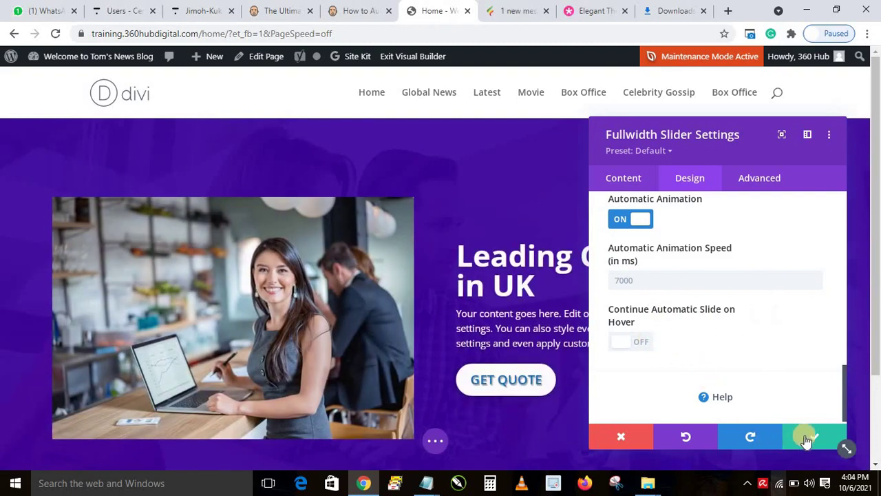
pyautogui.click(811, 440)
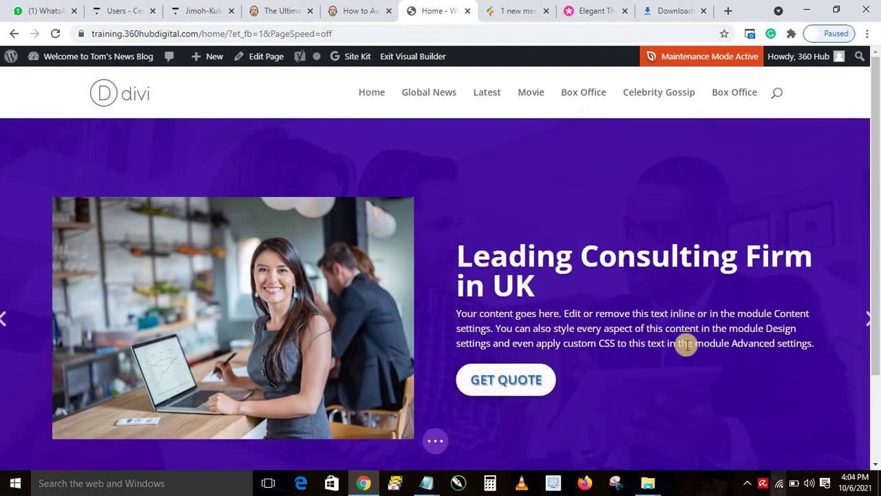
# Step: Save the homepage and exit the visual builder to the live page
pyautogui.click(433, 443)
pyautogui.click(833, 443)
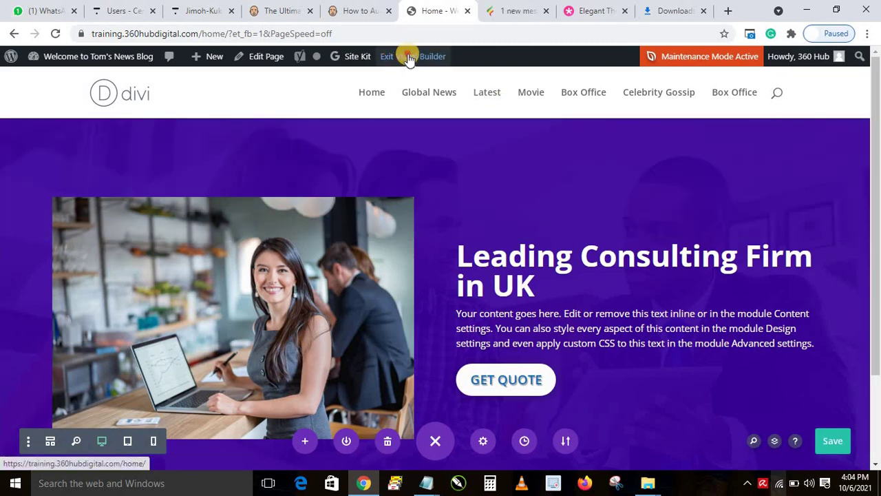
pyautogui.click(409, 58)
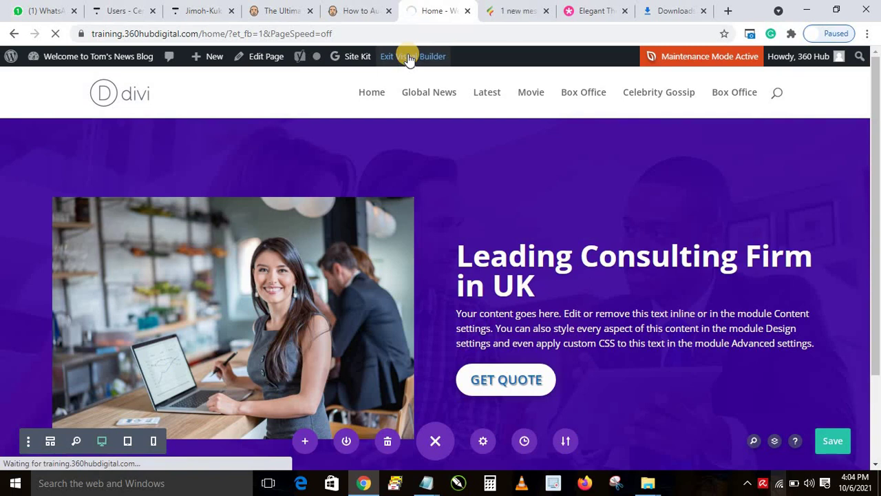
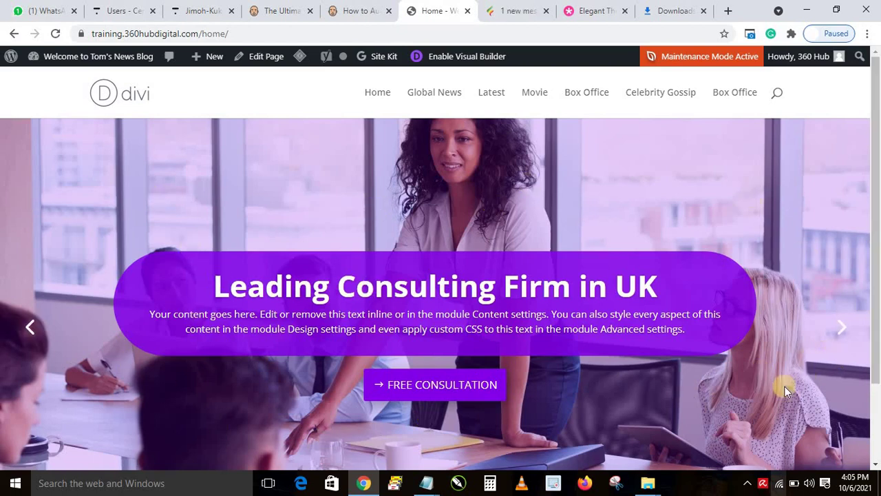
# Step: Examine the slides on the live homepage by going forward and back through them, and check the automatic rotation
pyautogui.click(841, 330)
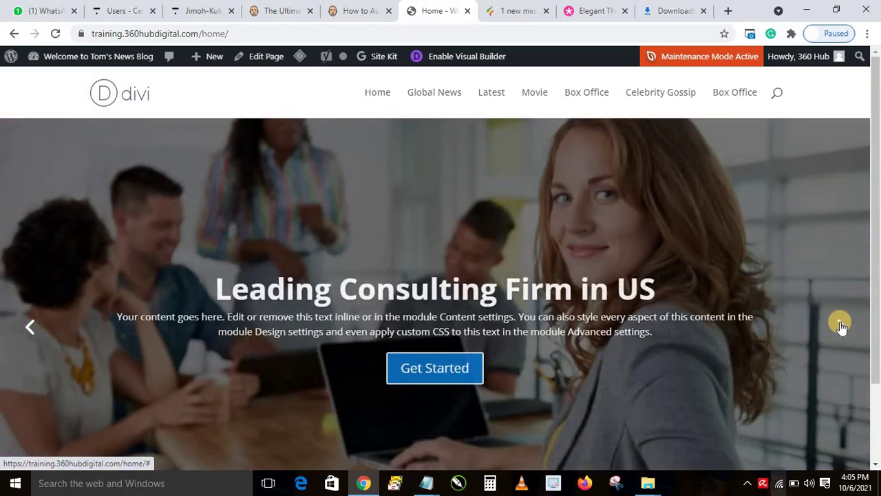
pyautogui.click(840, 328)
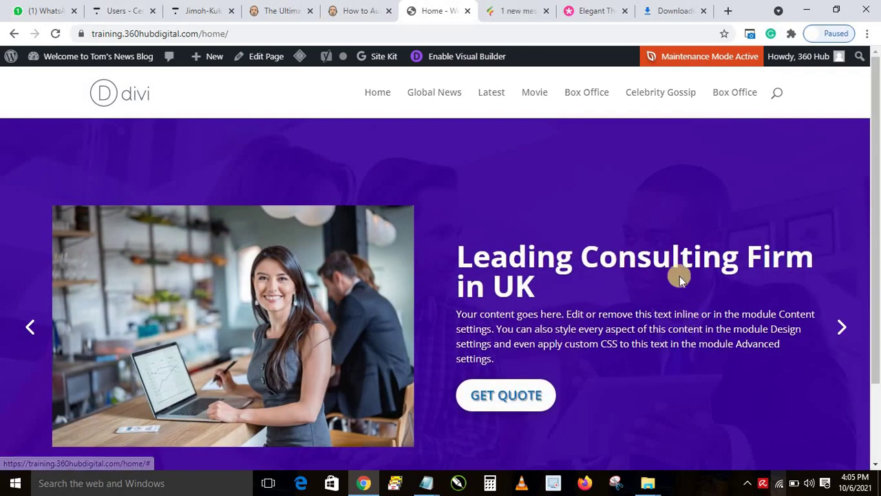
pyautogui.click(29, 329)
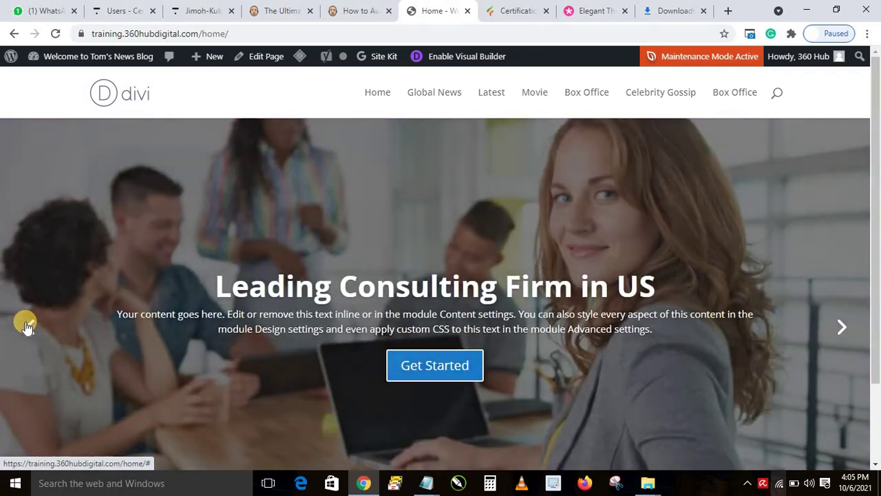
pyautogui.click(26, 327)
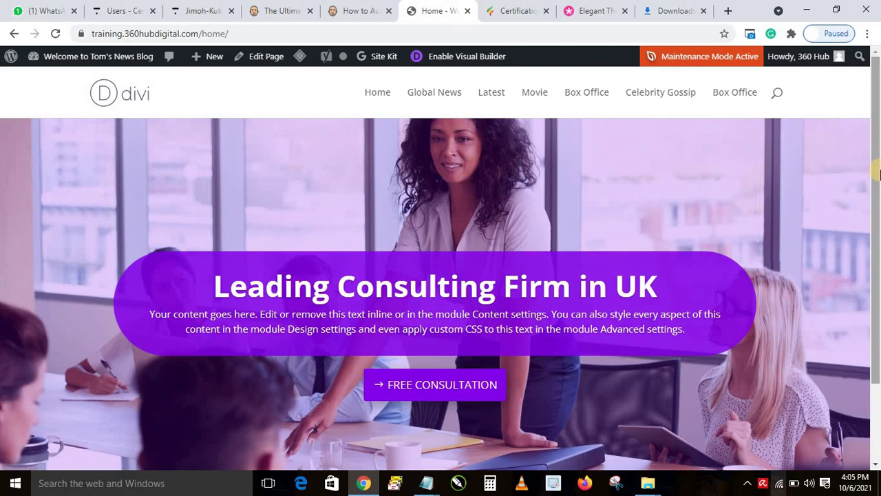
pyautogui.moveTo(878, 172)
pyautogui.mouseDown()
pyautogui.moveTo(878, 227)
pyautogui.moveTo(869, 157)
pyautogui.mouseUp()
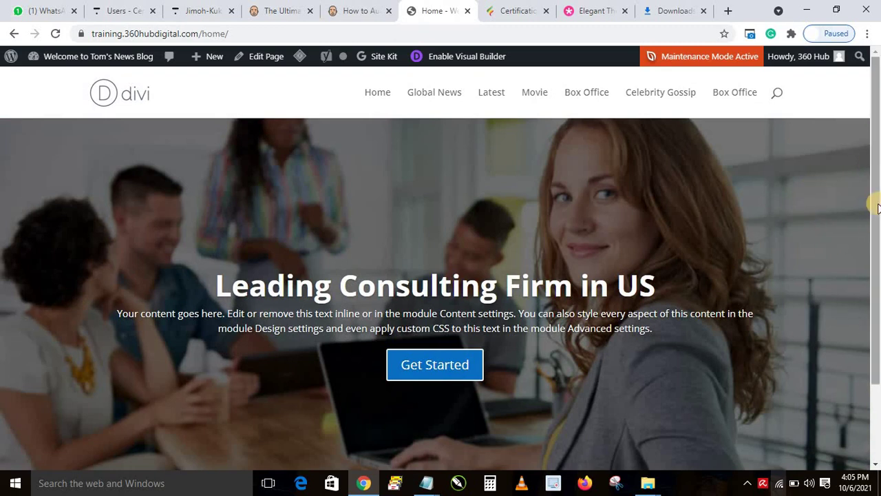
pyautogui.moveTo(878, 206); pyautogui.dragTo(877, 223)
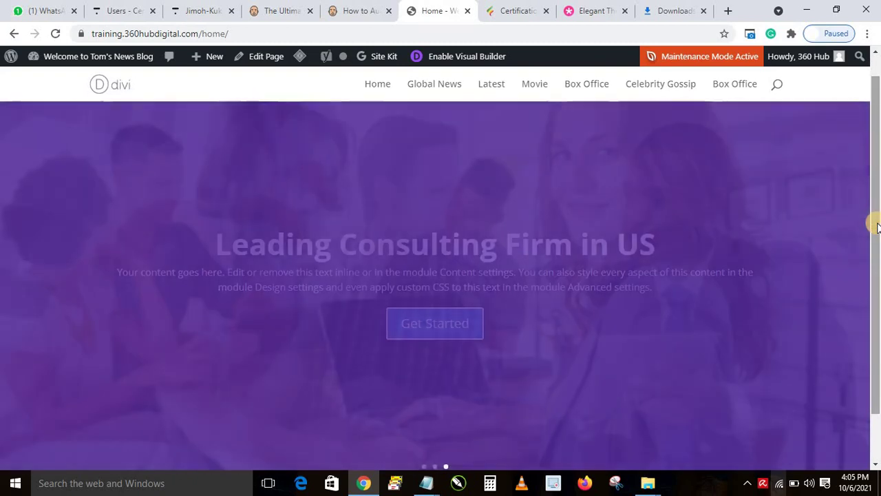
pyautogui.moveTo(878, 223); pyautogui.dragTo(872, 169)
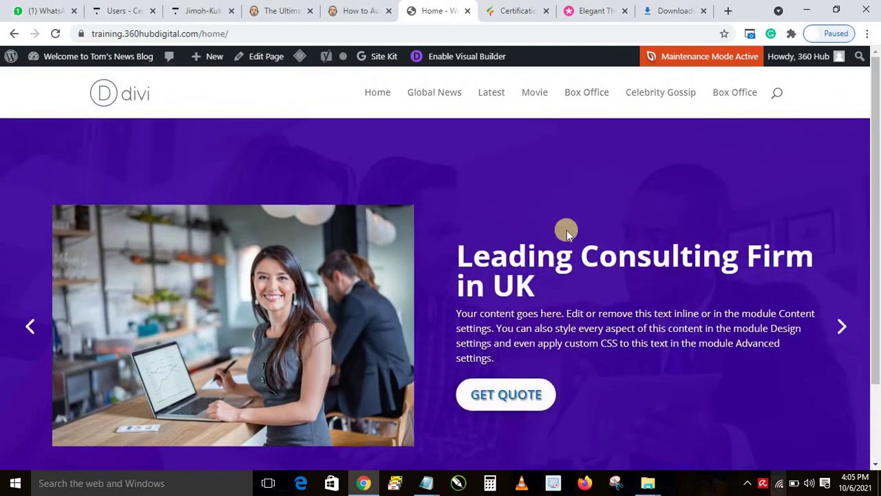